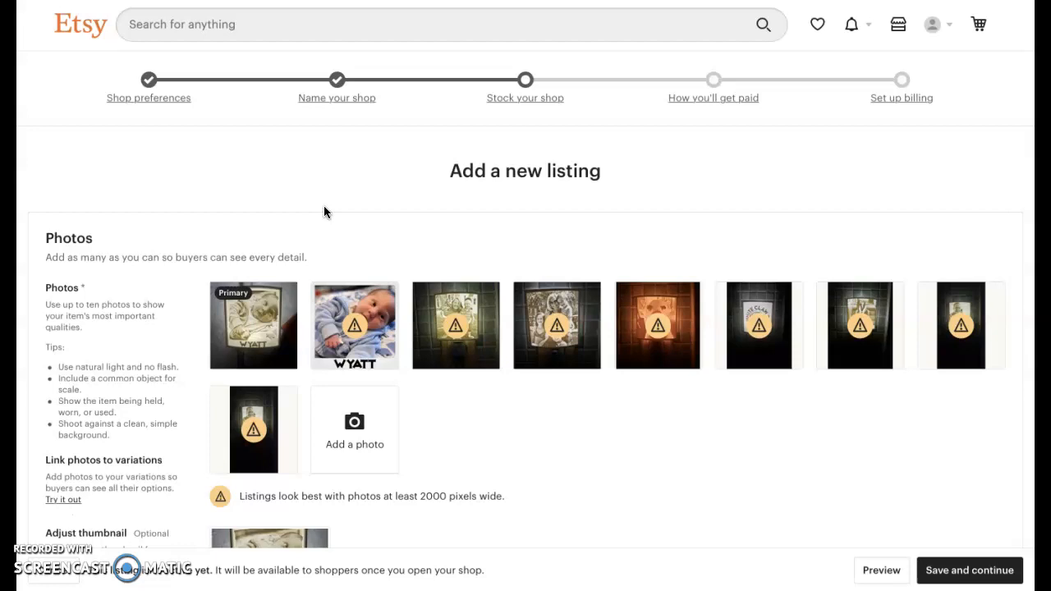
# Review the photos and thumbnail area of the new listing form.
pyautogui.click(325, 171)
pyautogui.click(303, 218)
pyautogui.scroll(-2, 597, 355)
pyautogui.scroll(1, 597, 355)
pyautogui.scroll(1, 597, 355)
pyautogui.scroll(-1, 597, 355)
pyautogui.scroll(1, 598, 354)
pyautogui.scroll(1, 598, 360)
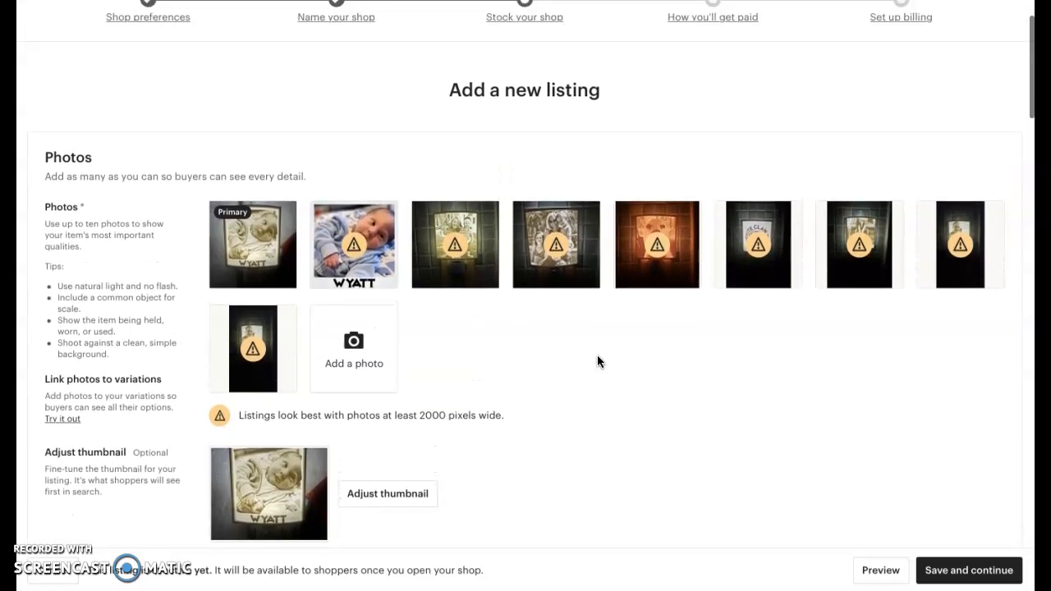
pyautogui.scroll(1, 598, 360)
pyautogui.scroll(2, 597, 355)
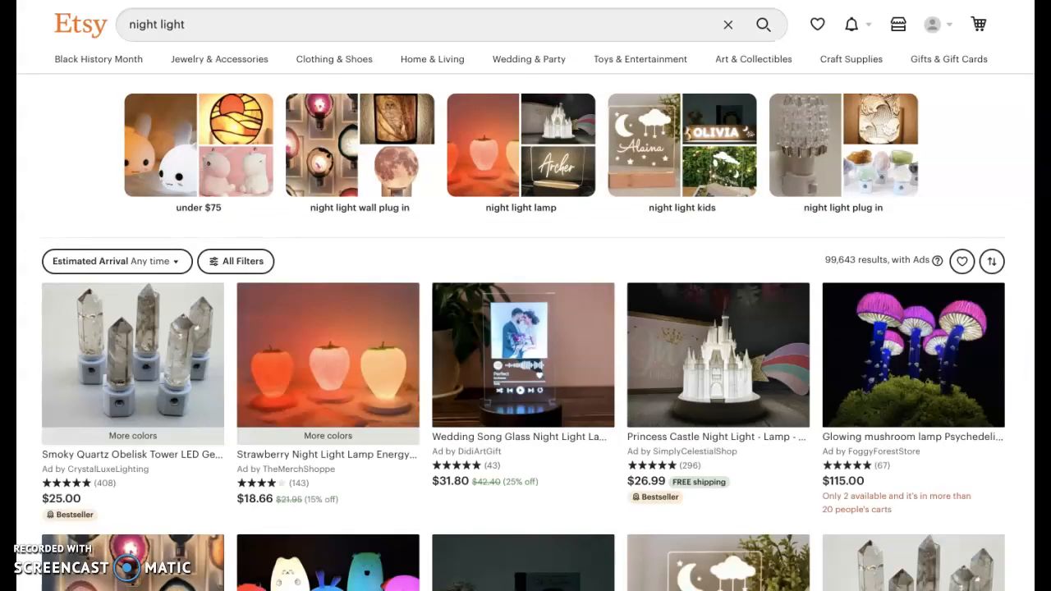
# Clear the "night light" text from the Etsy search field.
pyautogui.click(197, 27)
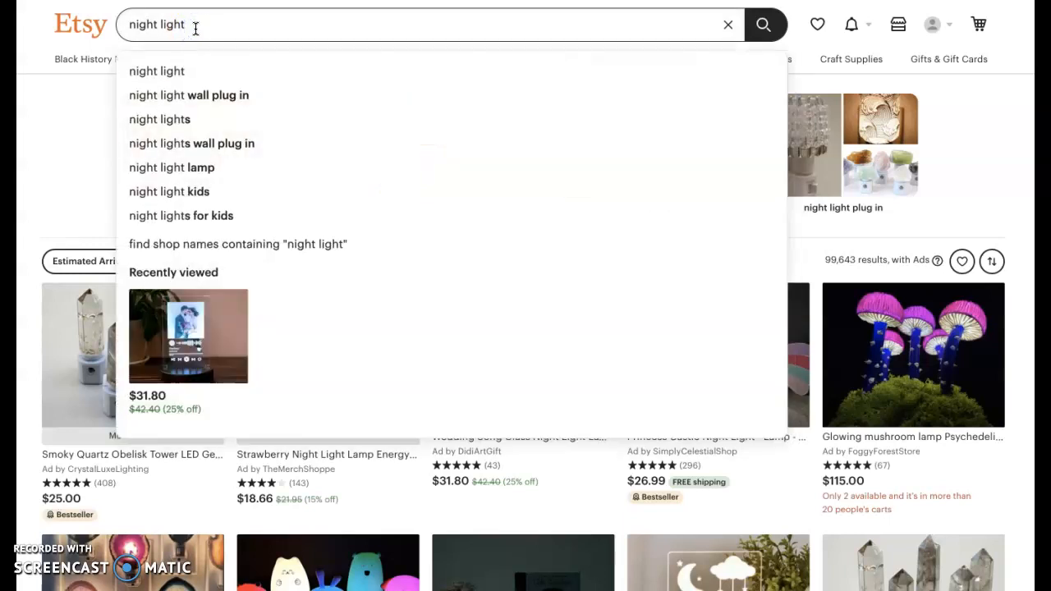
pyautogui.press('BackSpace')
pyautogui.press('BackSpace')
pyautogui.press('BackSpace')
pyautogui.press('BackSpace')
pyautogui.press('BackSpace')
pyautogui.press('BackSpace')
pyautogui.press('BackSpace')
pyautogui.press('BackSpace')
pyautogui.press('BackSpace')
pyautogui.press('BackSpace')
pyautogui.press('BackSpace')
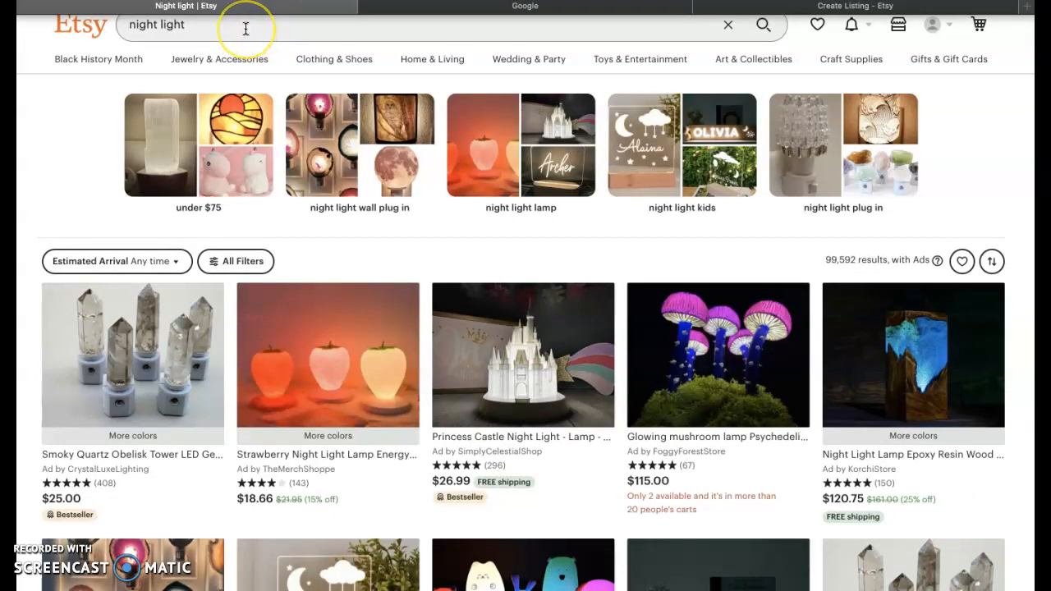
# Return to the Etsy home page and search for "night light".
pyautogui.click(80, 30)
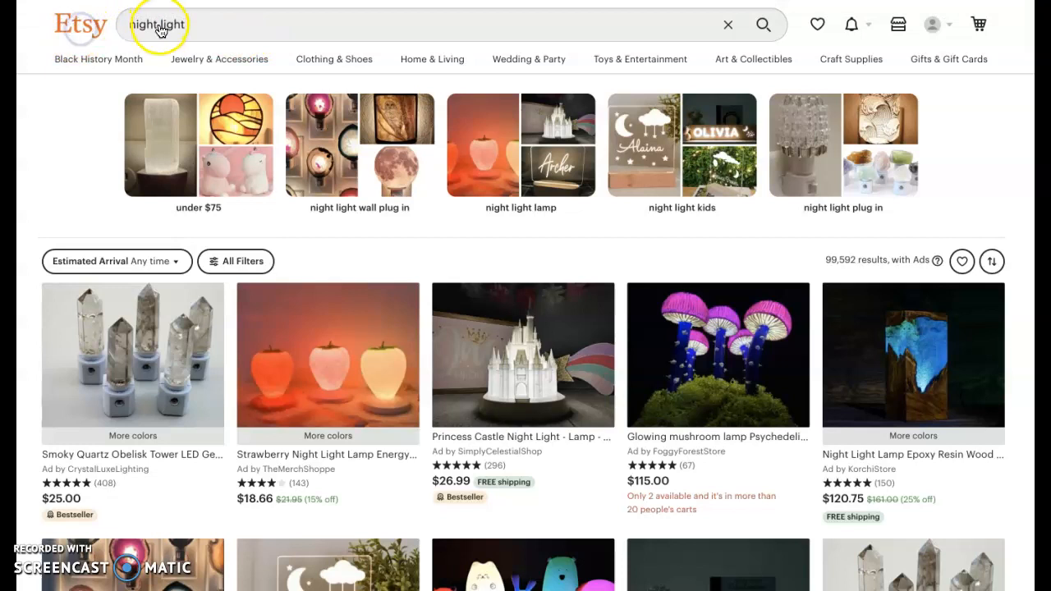
pyautogui.click(222, 22)
pyautogui.write('night')
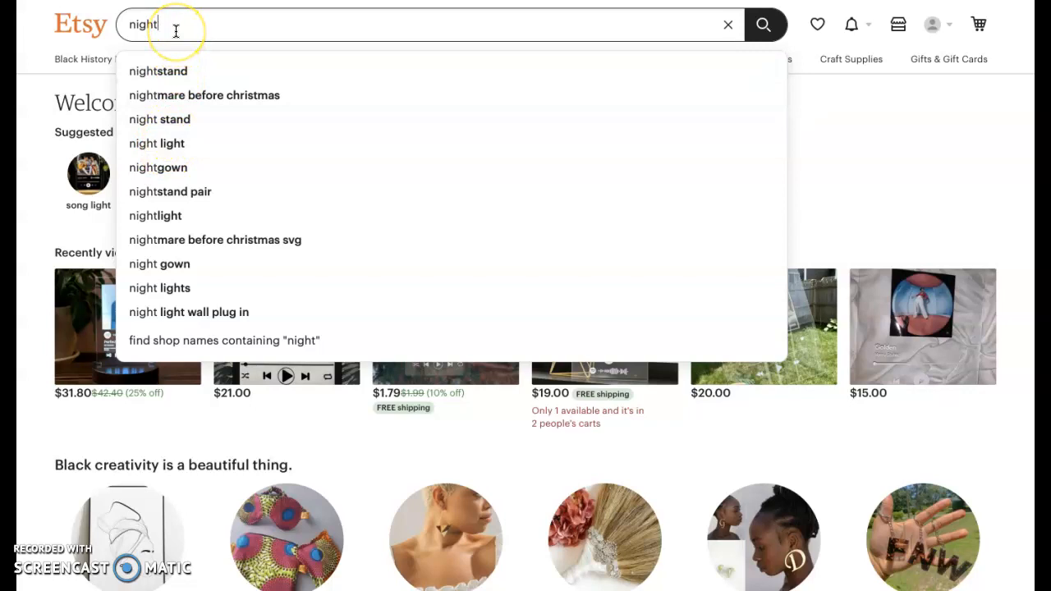
pyautogui.write('light')
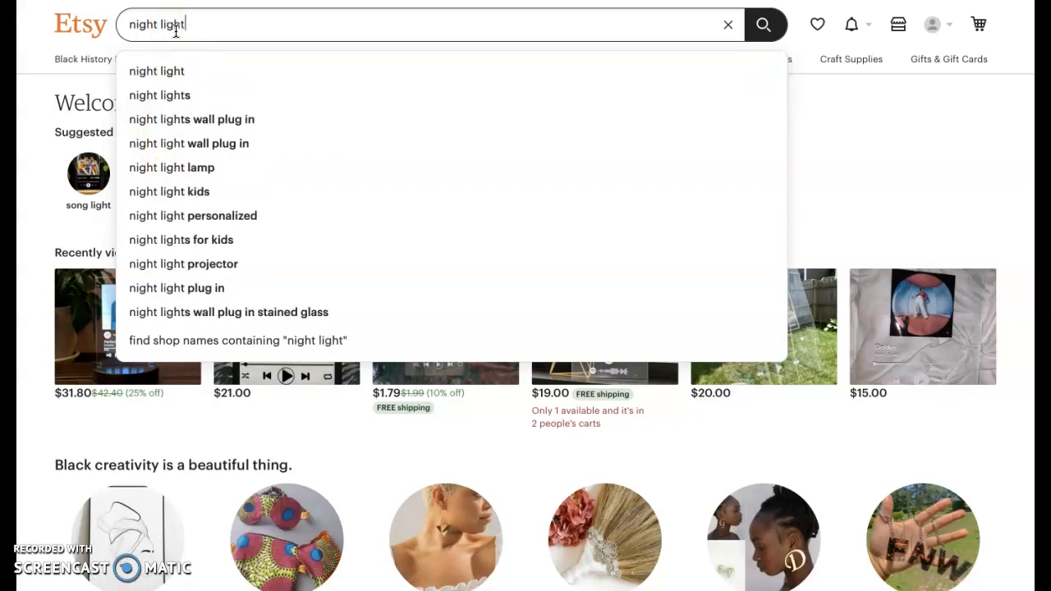
pyautogui.press('Return')
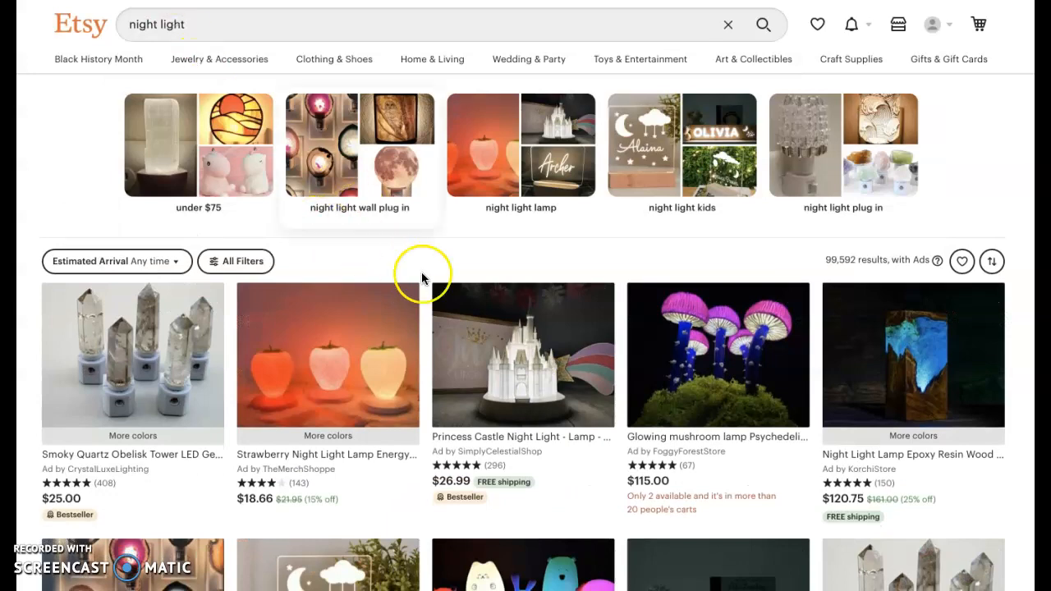
# Browse the night light search results to compare the titles, designs and prices of competing products.
pyautogui.scroll(-3, 436, 264)
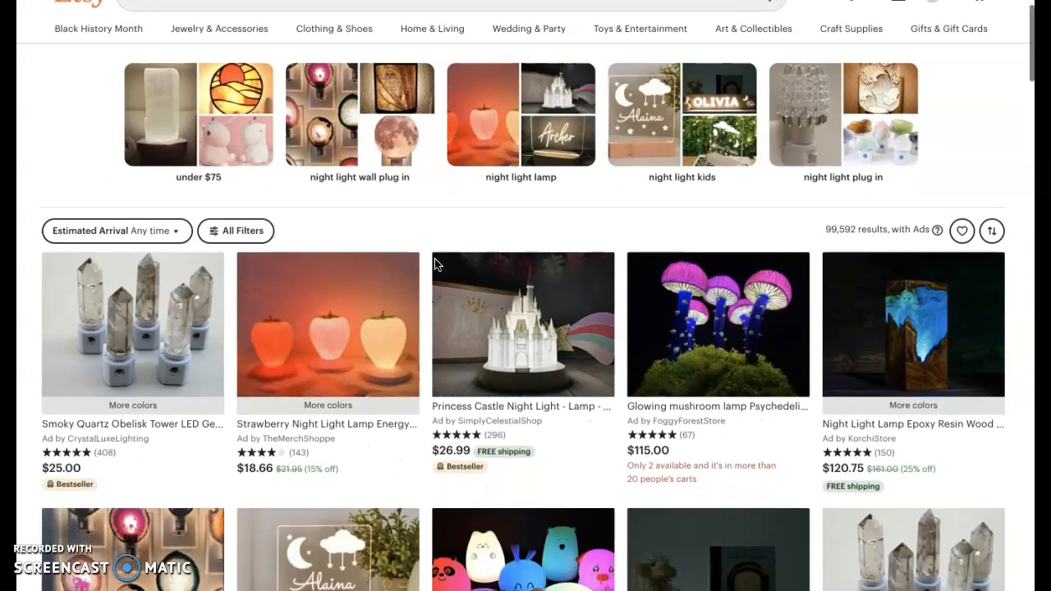
pyautogui.scroll(-2, 435, 263)
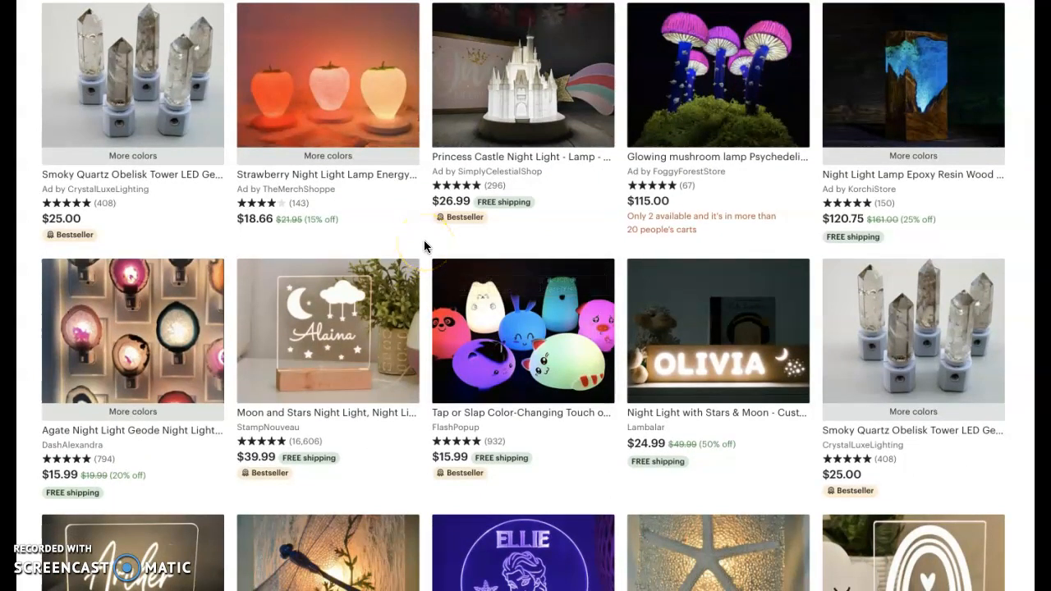
pyautogui.scroll(-3, 424, 240)
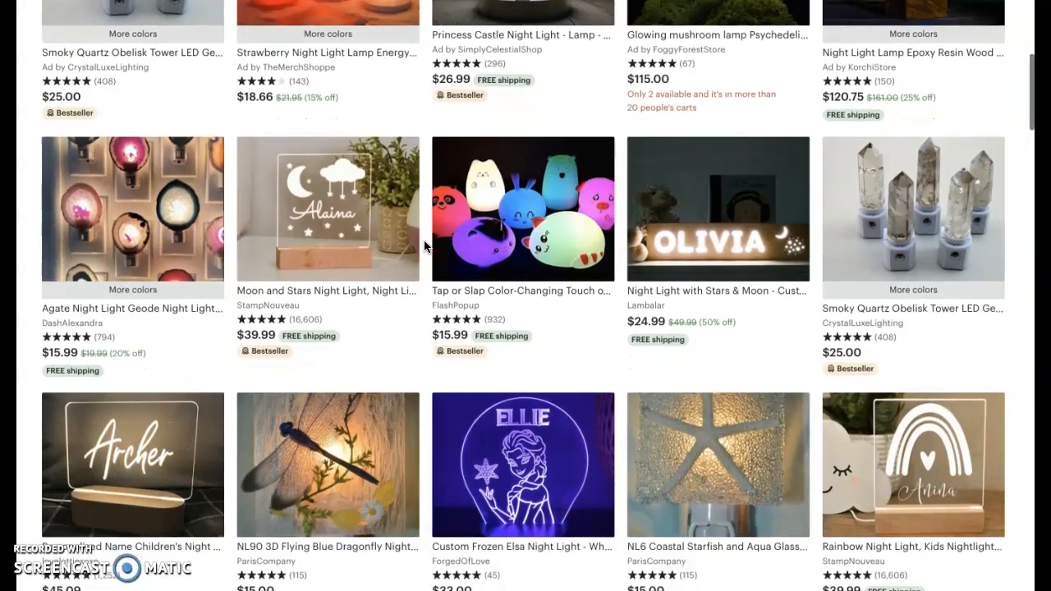
pyautogui.scroll(-3, 424, 240)
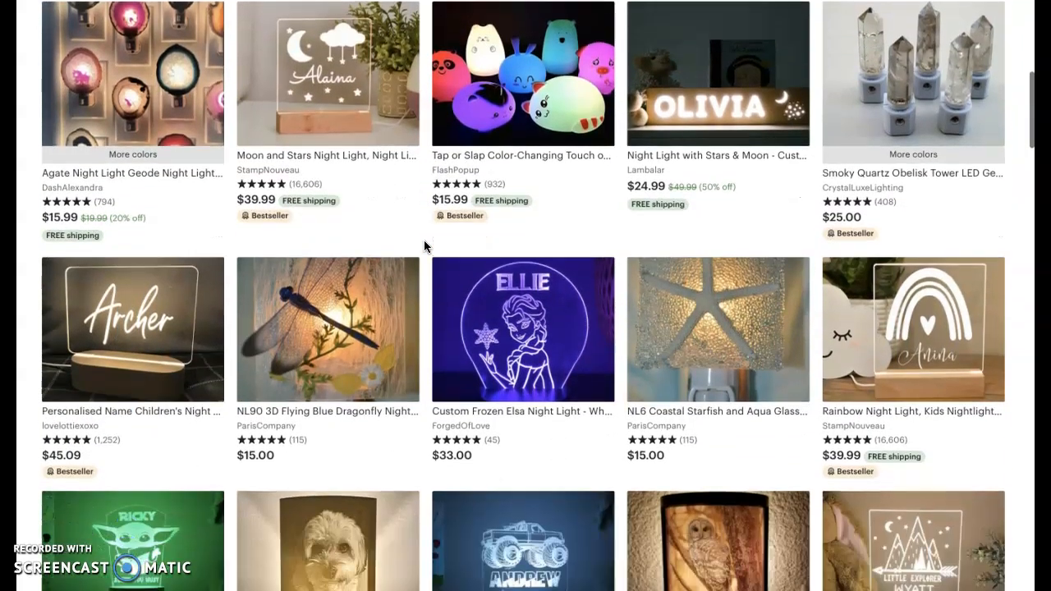
pyautogui.scroll(2, 424, 245)
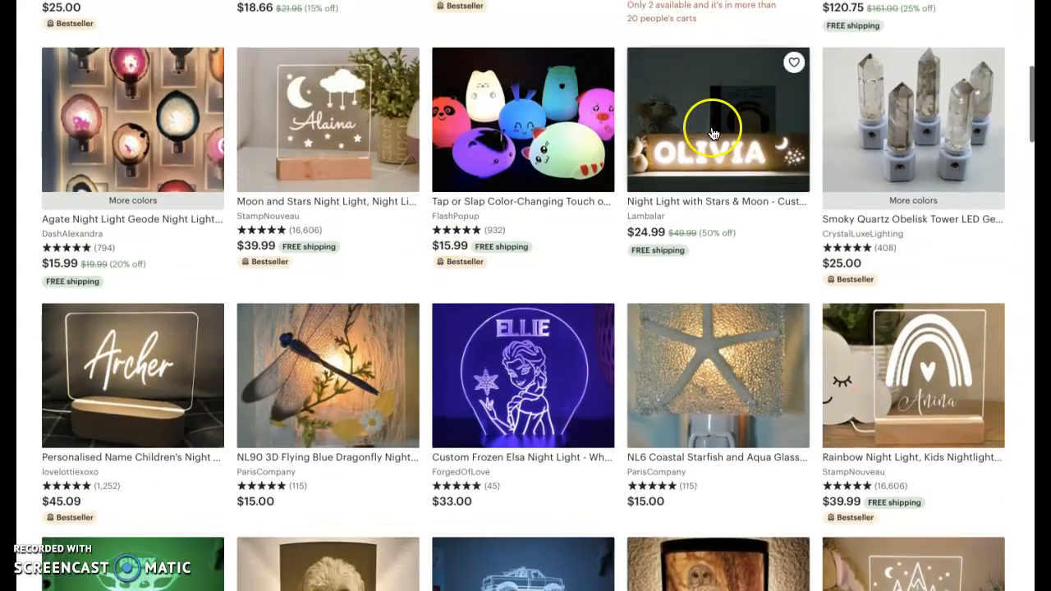
pyautogui.click(355, 120)
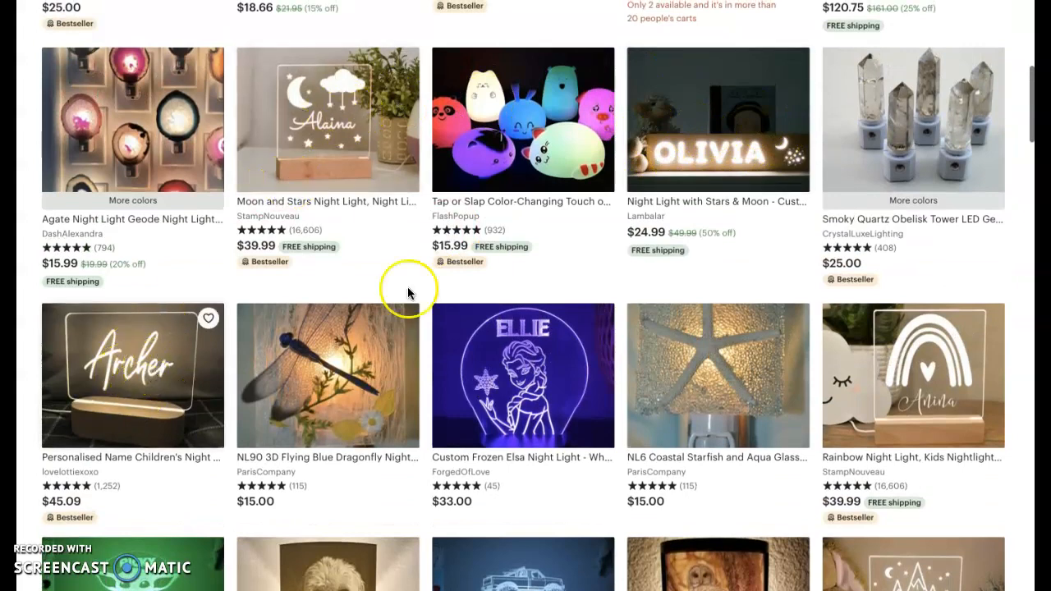
pyautogui.scroll(-4, 606, 230)
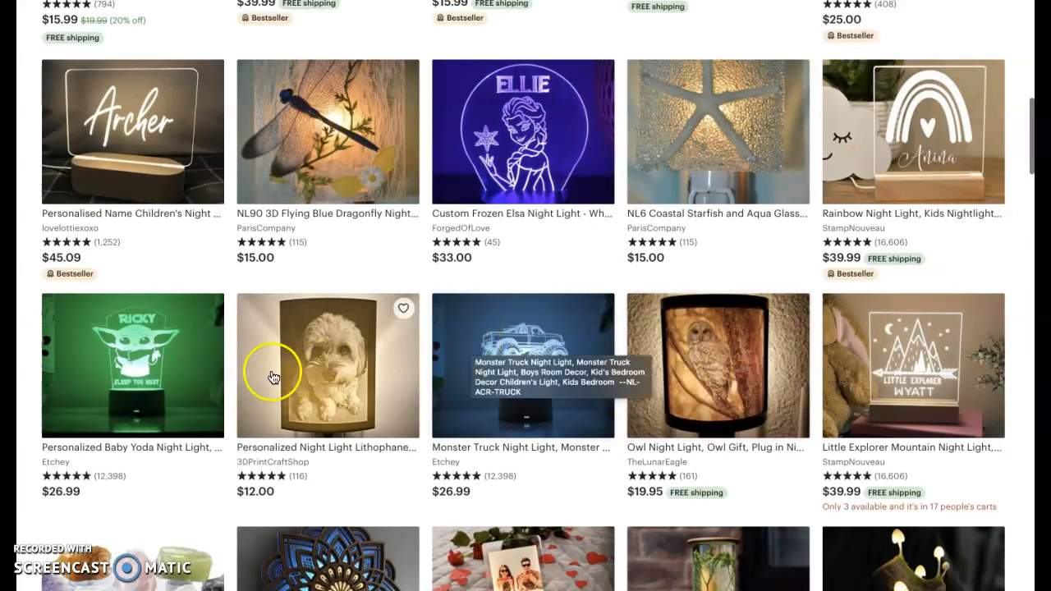
pyautogui.scroll(-3, 492, 320)
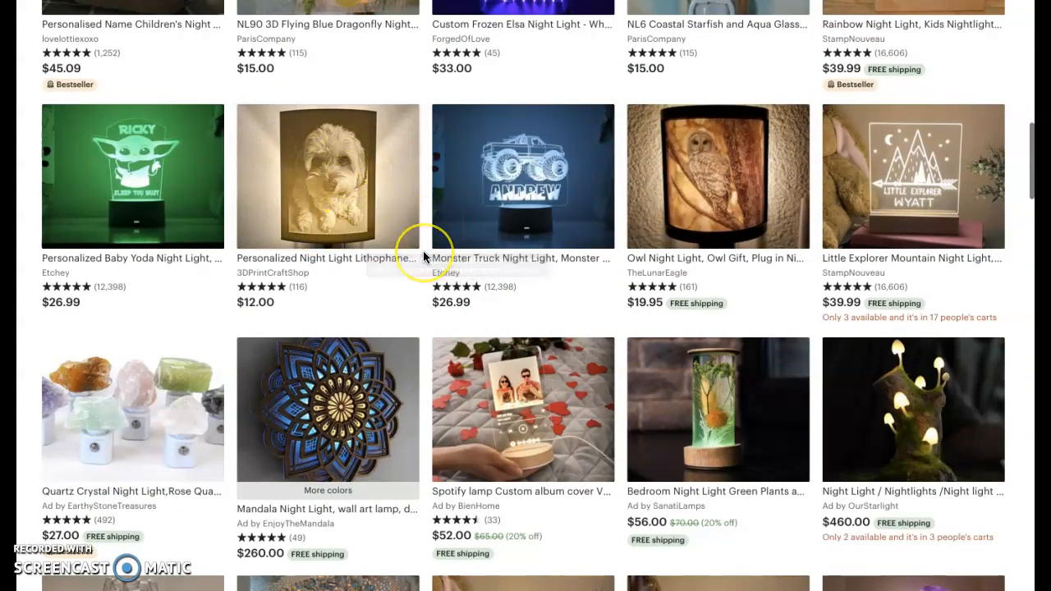
pyautogui.scroll(-5, 424, 254)
pyautogui.scroll(-4, 423, 256)
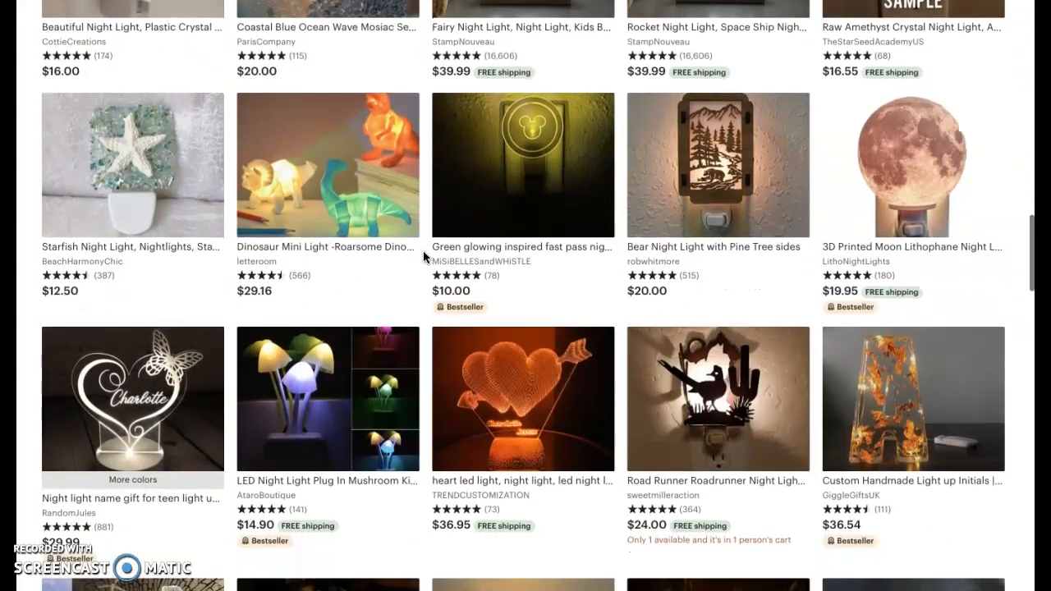
pyautogui.scroll(-1, 423, 256)
pyautogui.scroll(10, 423, 250)
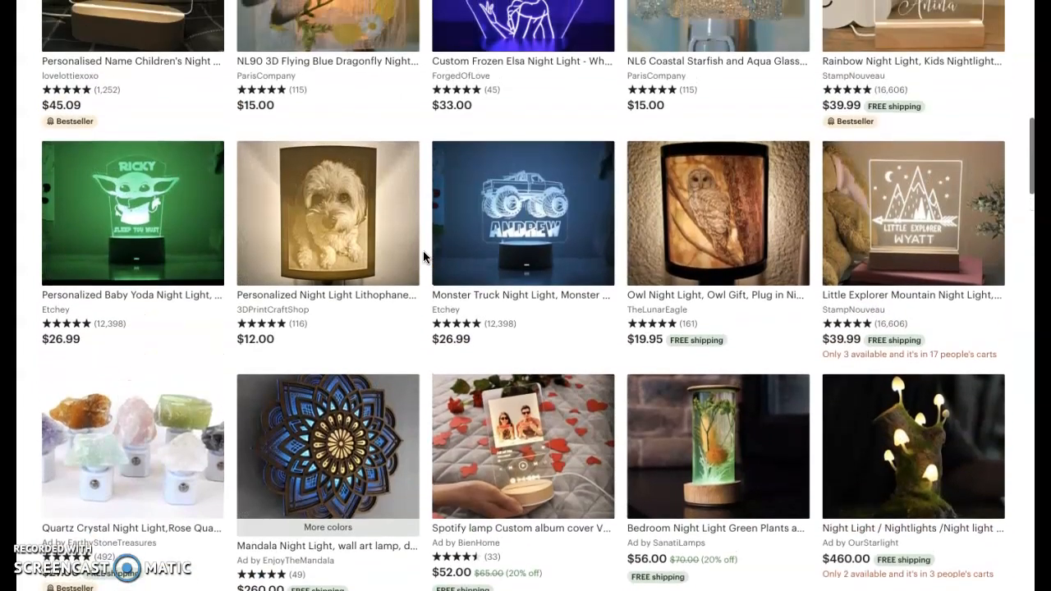
pyautogui.scroll(-10, 423, 256)
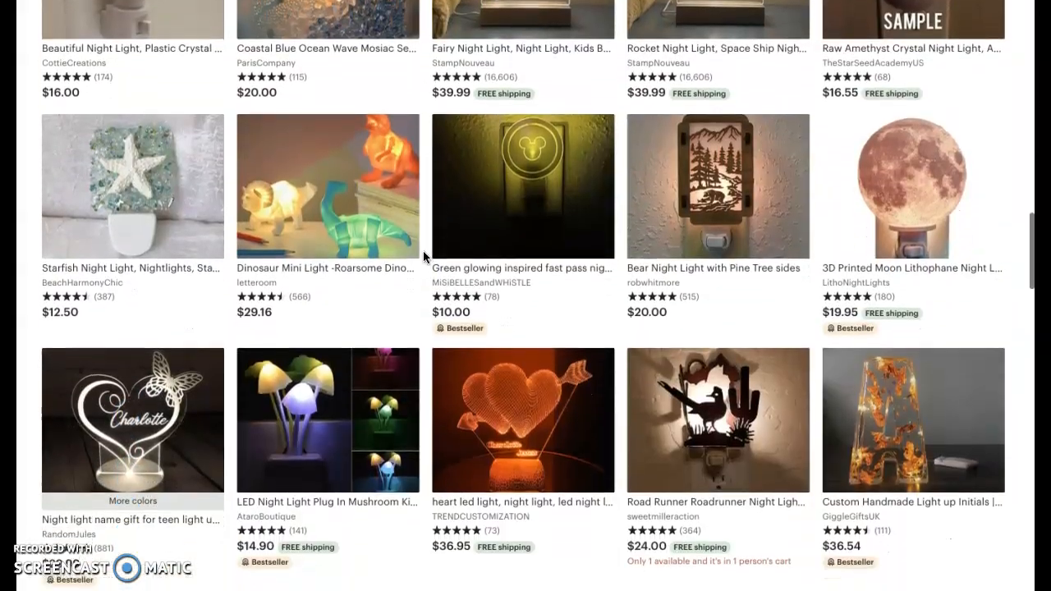
pyautogui.scroll(-3, 423, 251)
pyautogui.scroll(6, 423, 251)
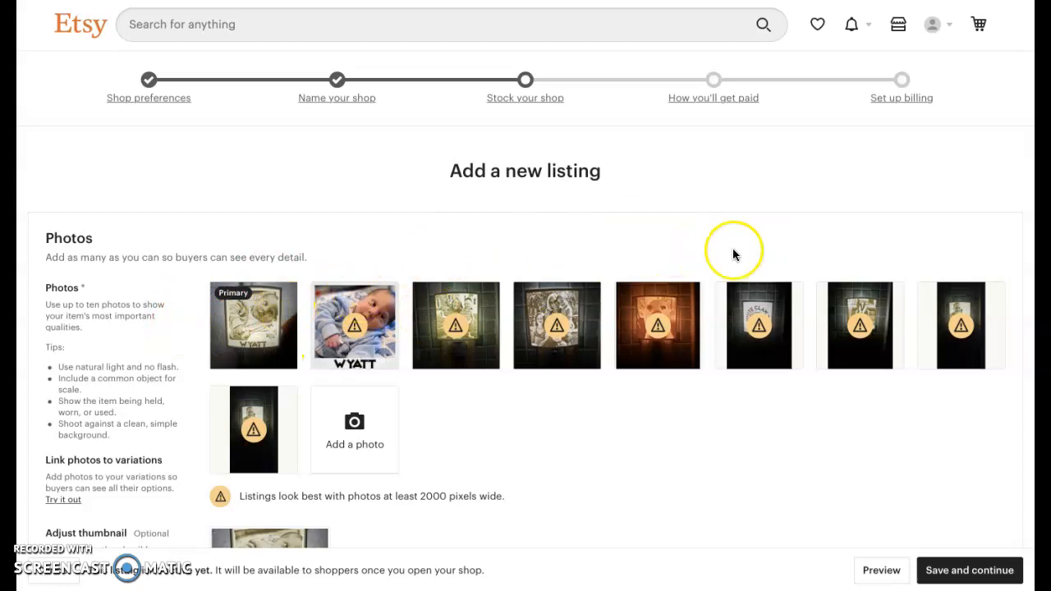
# Enter "Night Light" as the title in the new listing's details.
pyautogui.scroll(-1, 782, 498)
pyautogui.scroll(-3, 782, 497)
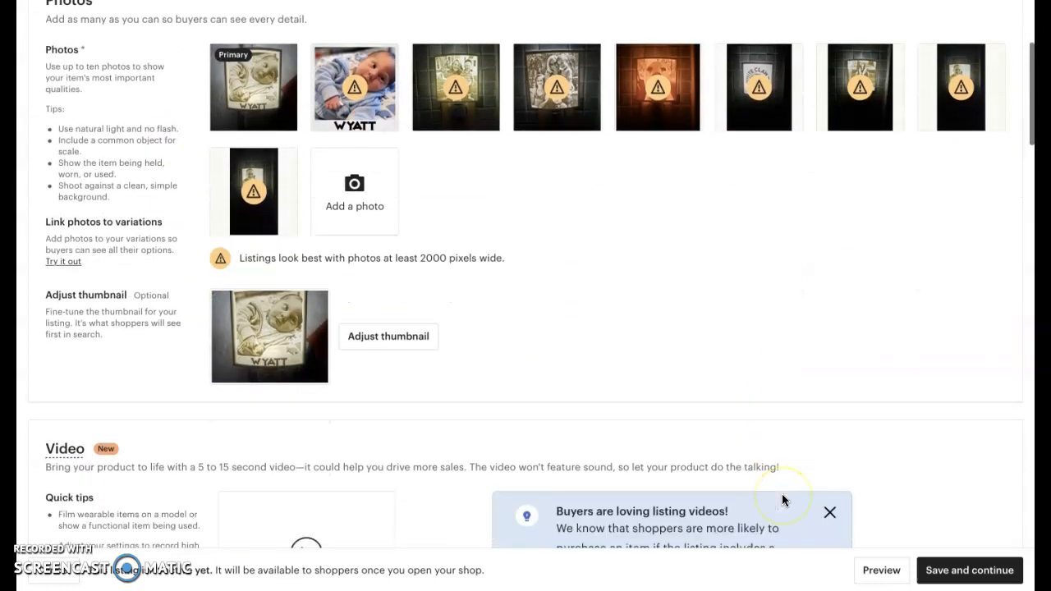
pyautogui.scroll(-5, 535, 300)
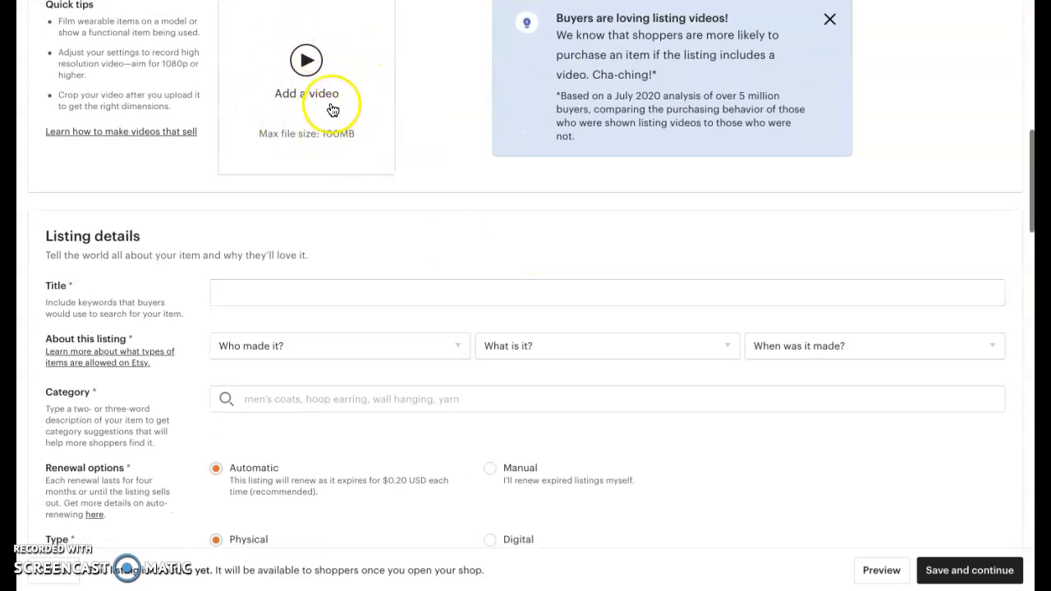
pyautogui.click(350, 292)
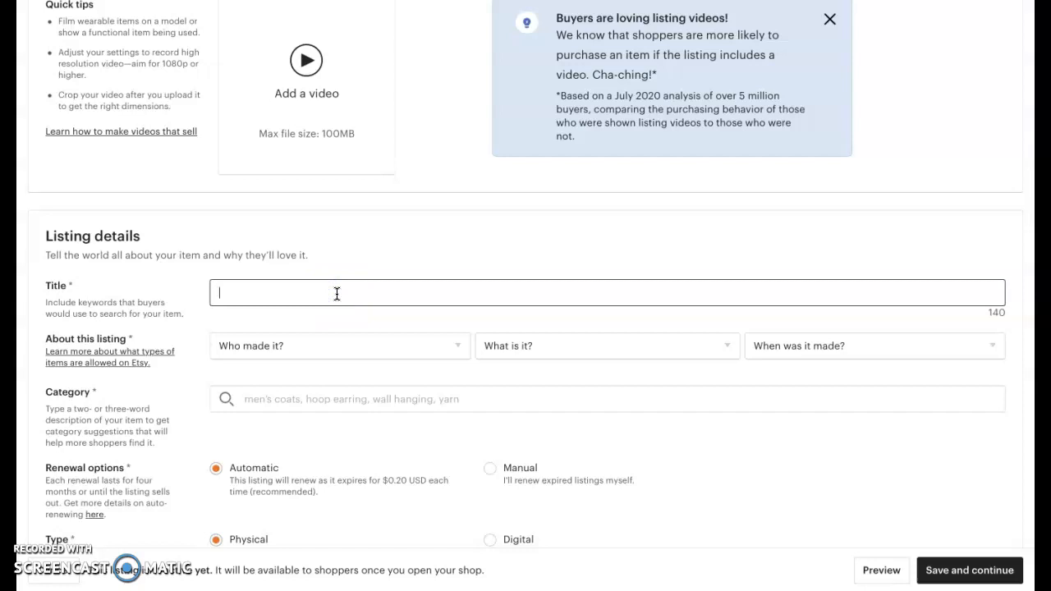
pyautogui.write('Night :L')
pyautogui.press('BackSpace')
pyautogui.press('BackSpace')
pyautogui.write('Light')
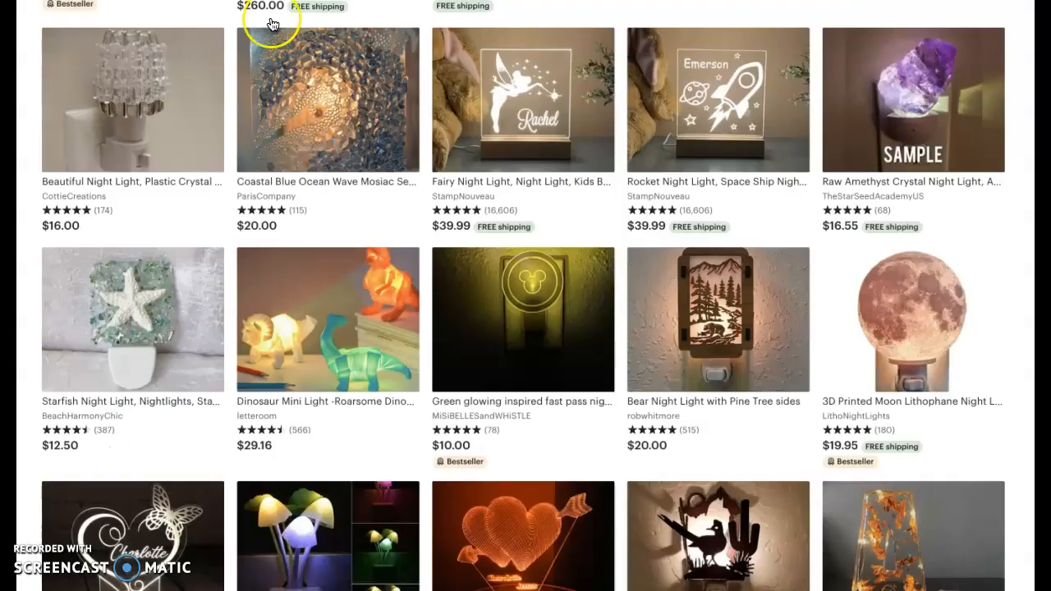
# Check Etsy's search suggestions for "personalized" and clear the search text.
pyautogui.scroll(10, 264, 41)
pyautogui.moveTo(202, 26); pyautogui.dragTo(107, 23)
pyautogui.write('personalized')
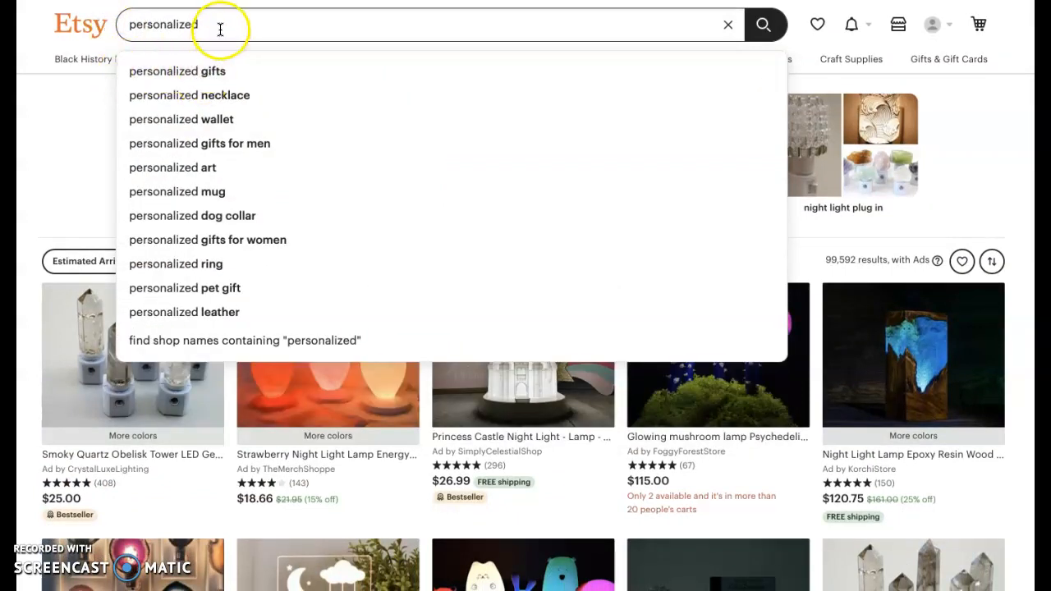
pyautogui.press('BackSpace')
pyautogui.press('BackSpace')
pyautogui.press('BackSpace')
pyautogui.press('BackSpace')
pyautogui.press('BackSpace')
pyautogui.press('BackSpace')
pyautogui.press('BackSpace')
pyautogui.press('BackSpace')
pyautogui.press('BackSpace')
pyautogui.press('BackSpace')
pyautogui.press('BackSpace')
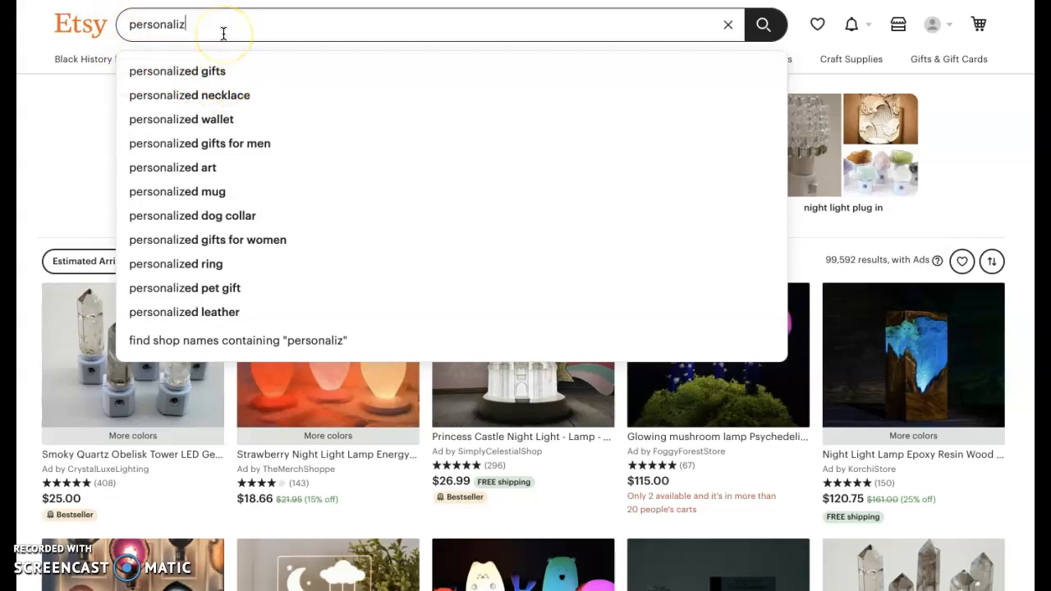
pyautogui.press('BackSpace')
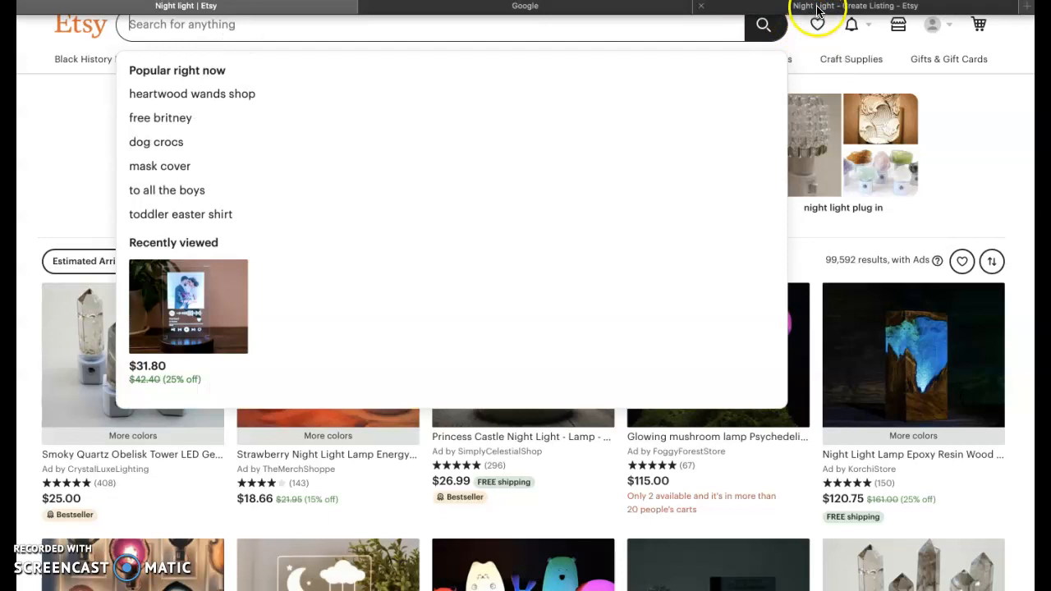
# Return to the listing form and extend the title to "Personalized Gift- Night Light".
pyautogui.click(817, 7)
pyautogui.click(217, 294)
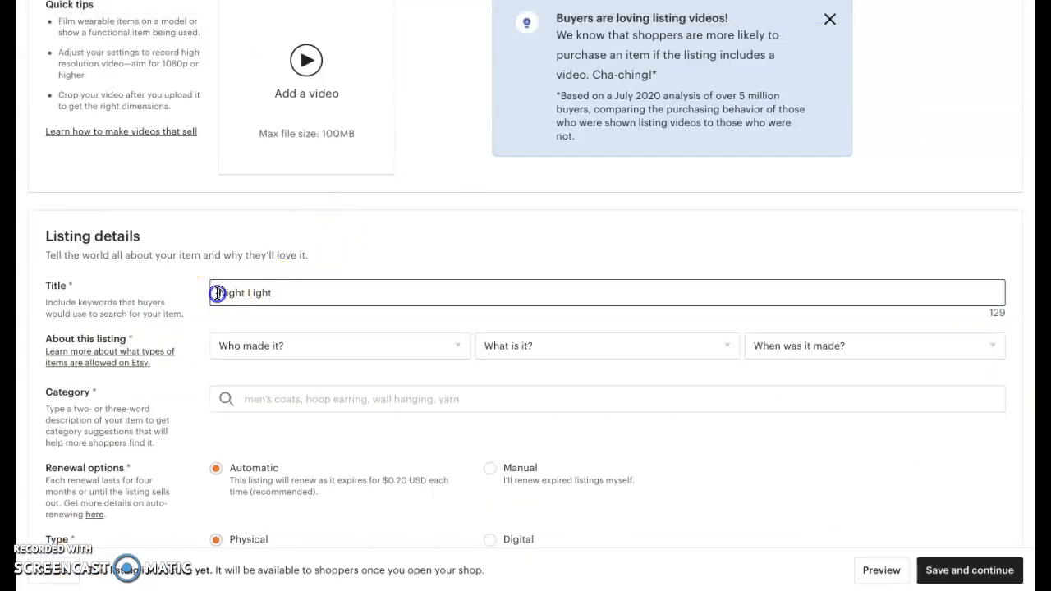
pyautogui.write('Per')
pyautogui.write('sonalized Gif')
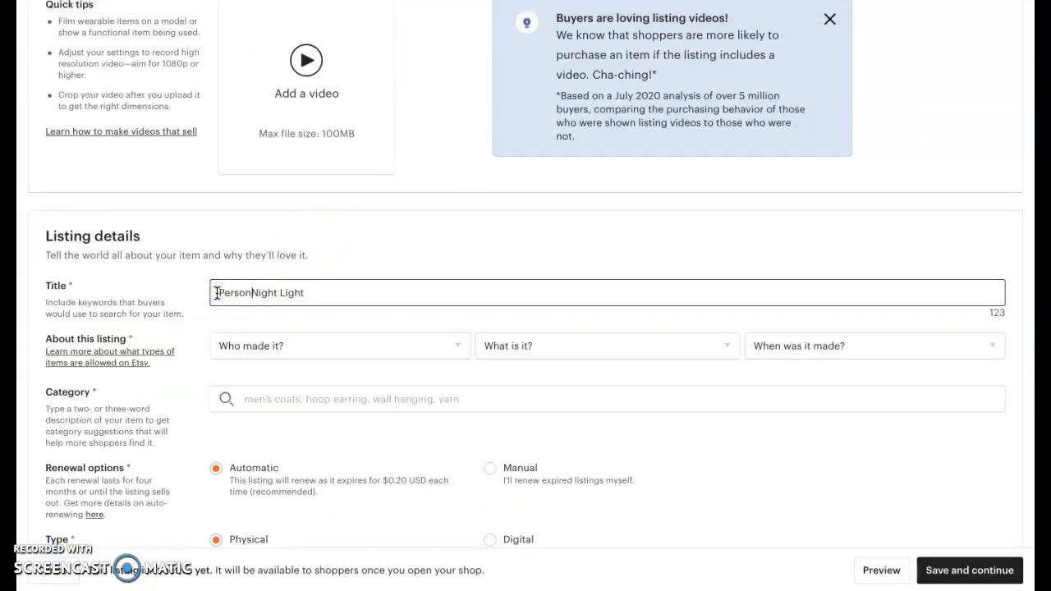
pyautogui.write('t')
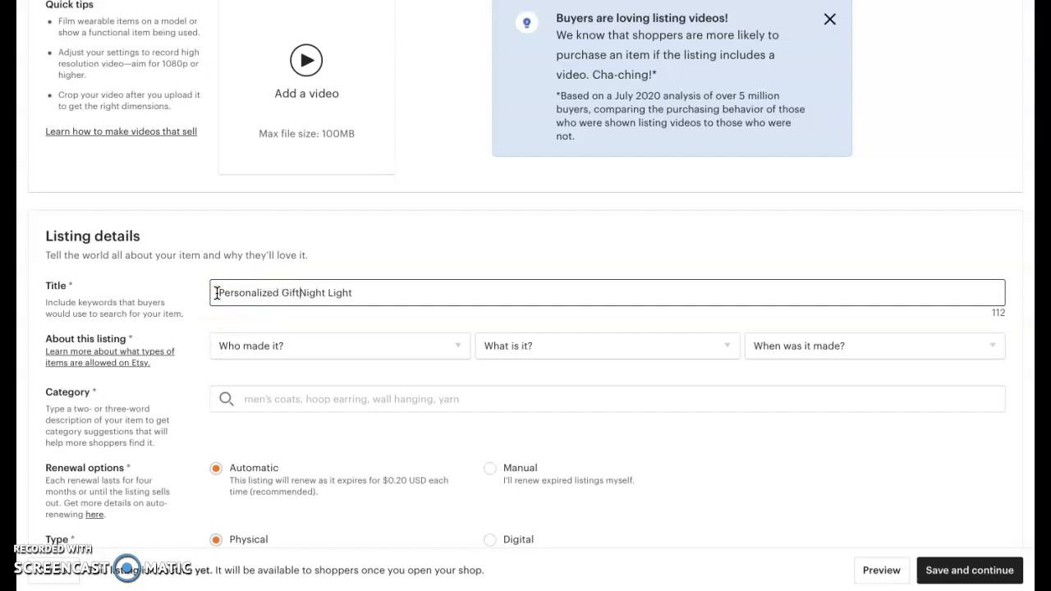
pyautogui.write('-')
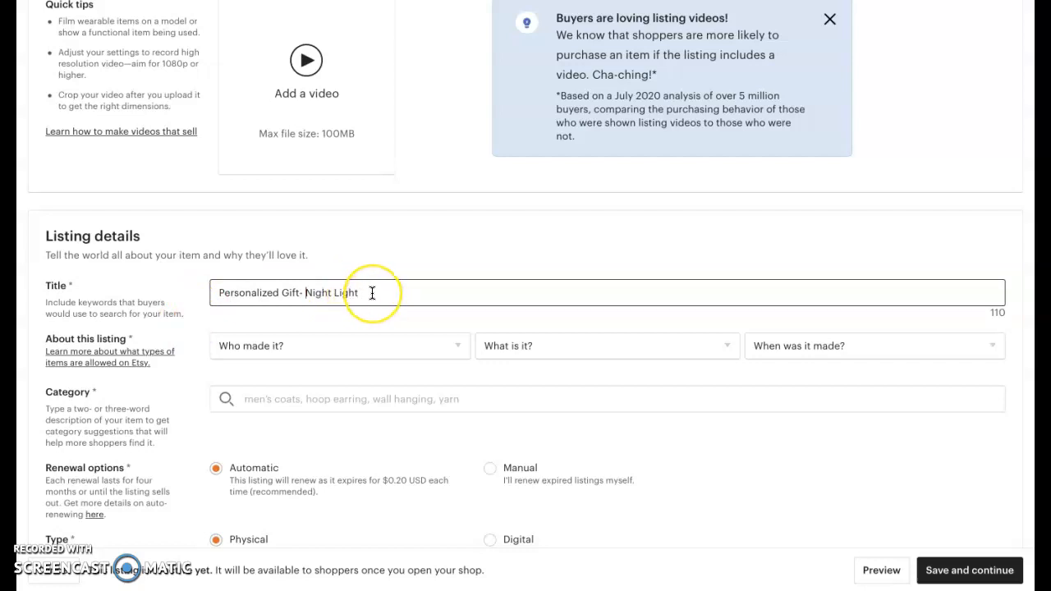
pyautogui.click(366, 294)
# Fill in the listing's background with "I did" as maker and "A finished product" as item type, and choose when it was made.
pyautogui.scroll(-1, 366, 294)
pyautogui.click(352, 278)
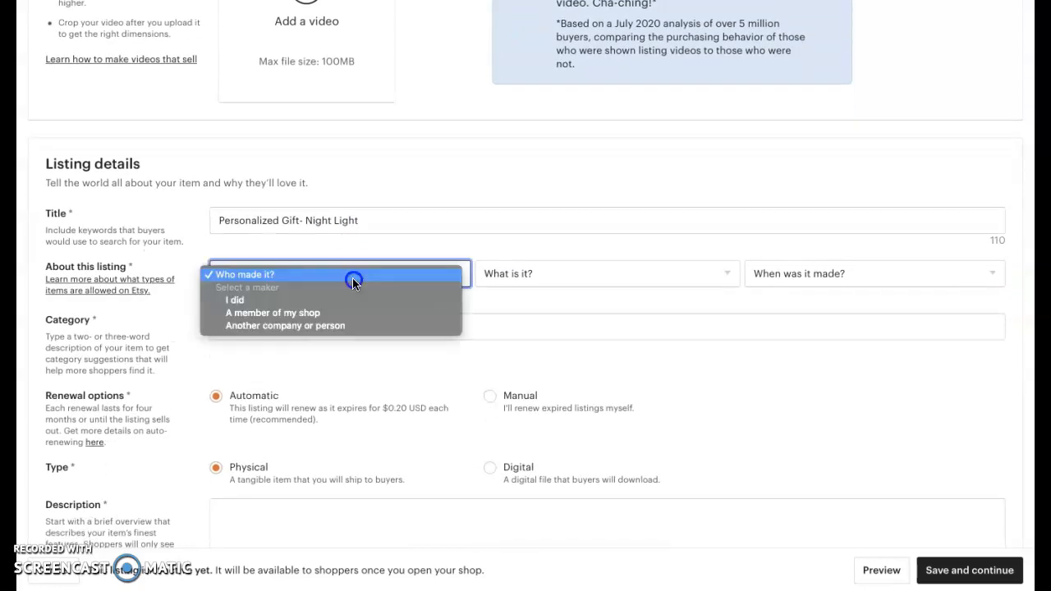
pyautogui.click(308, 300)
pyautogui.click(545, 280)
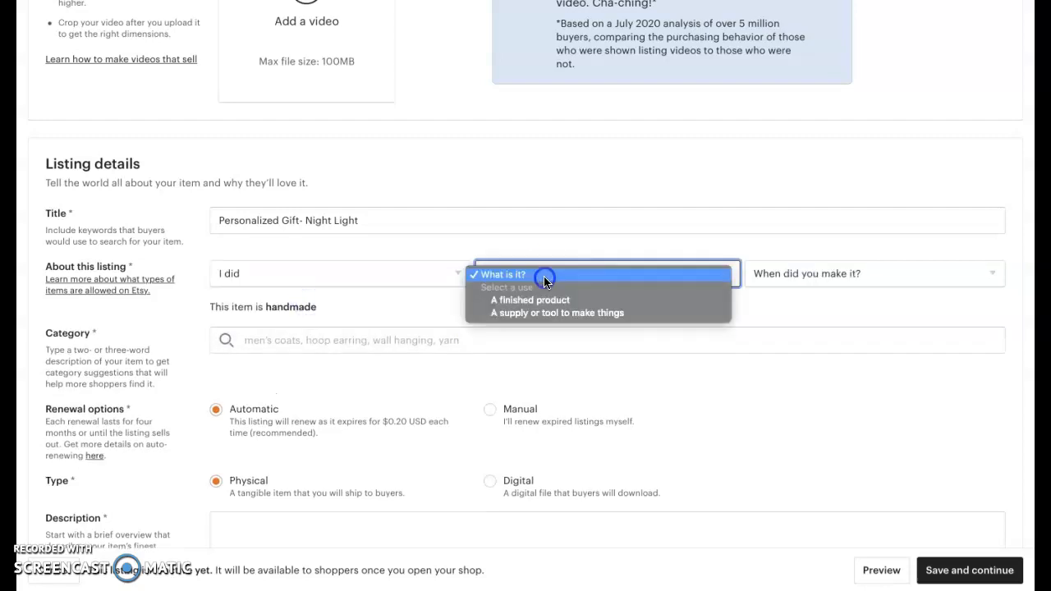
pyautogui.click(538, 300)
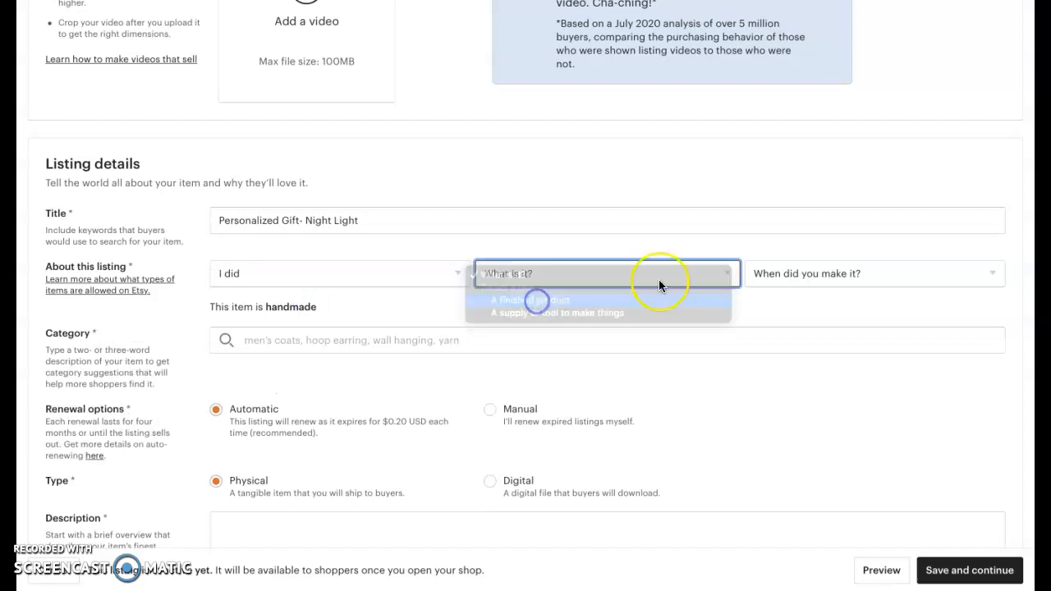
pyautogui.click(780, 281)
pyautogui.click(780, 299)
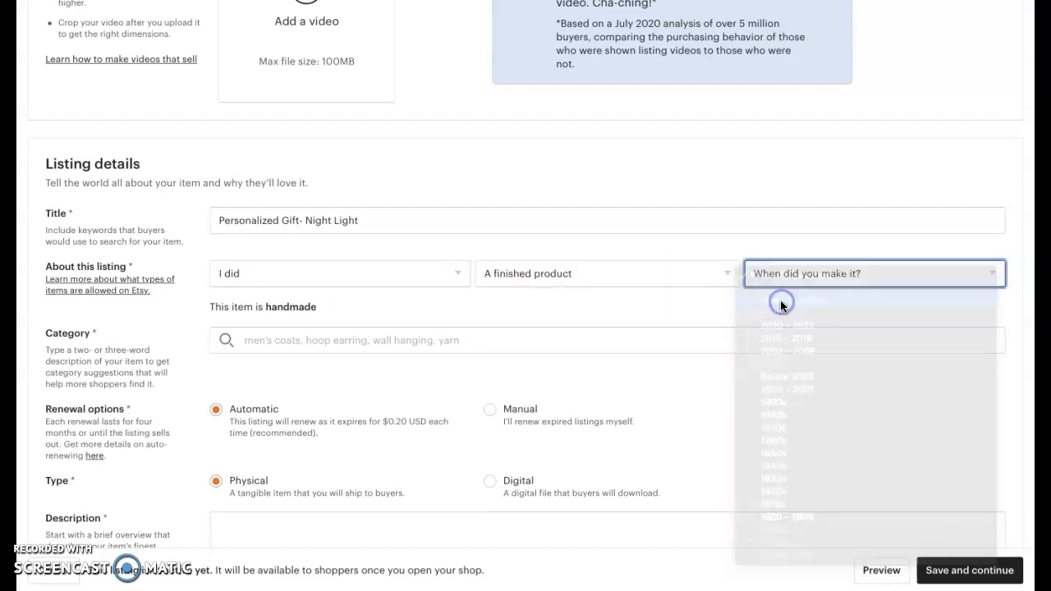
# Search the listing's categories for "night light" and choose Night Lights under Home & Living, Lighting.
pyautogui.click(277, 340)
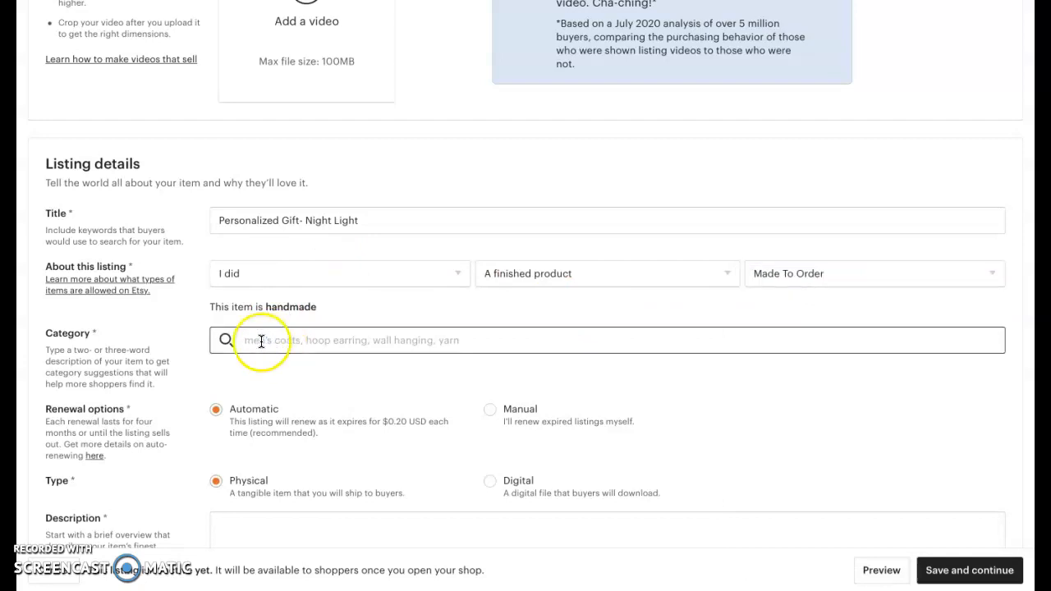
pyautogui.write('nig')
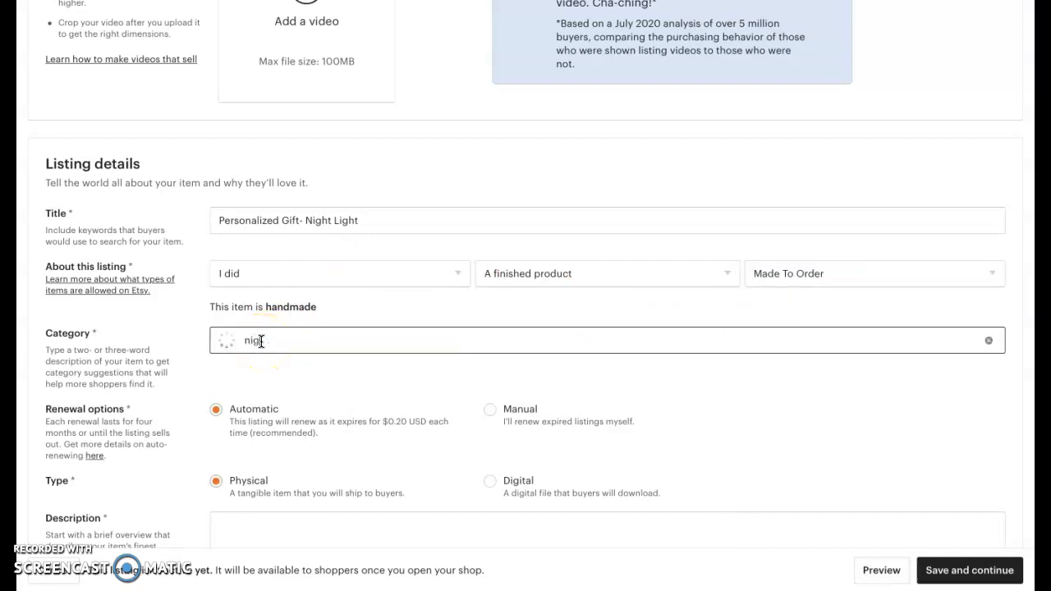
pyautogui.write('ht light')
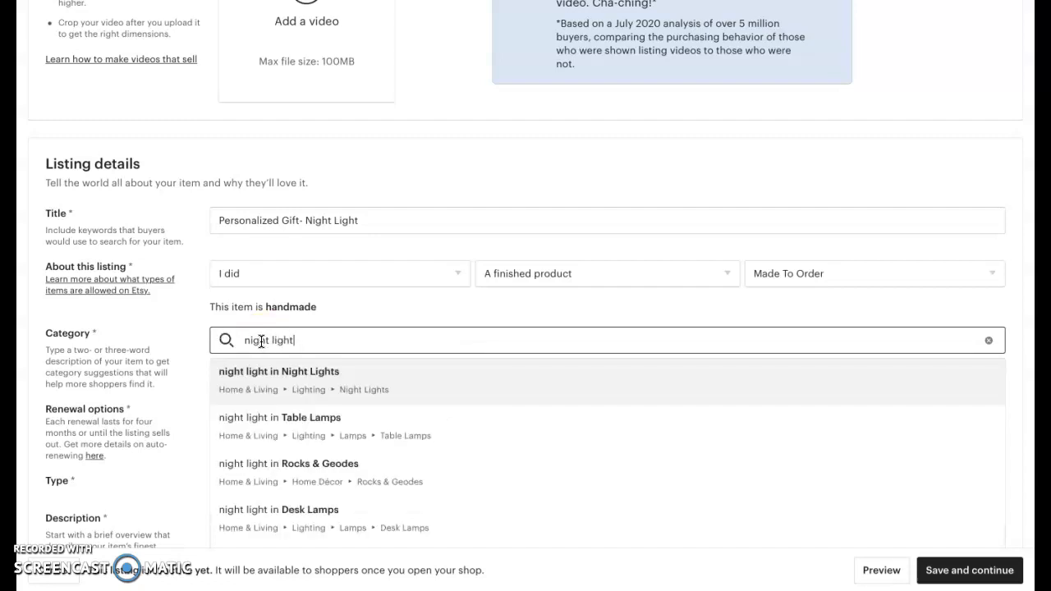
pyautogui.click(340, 387)
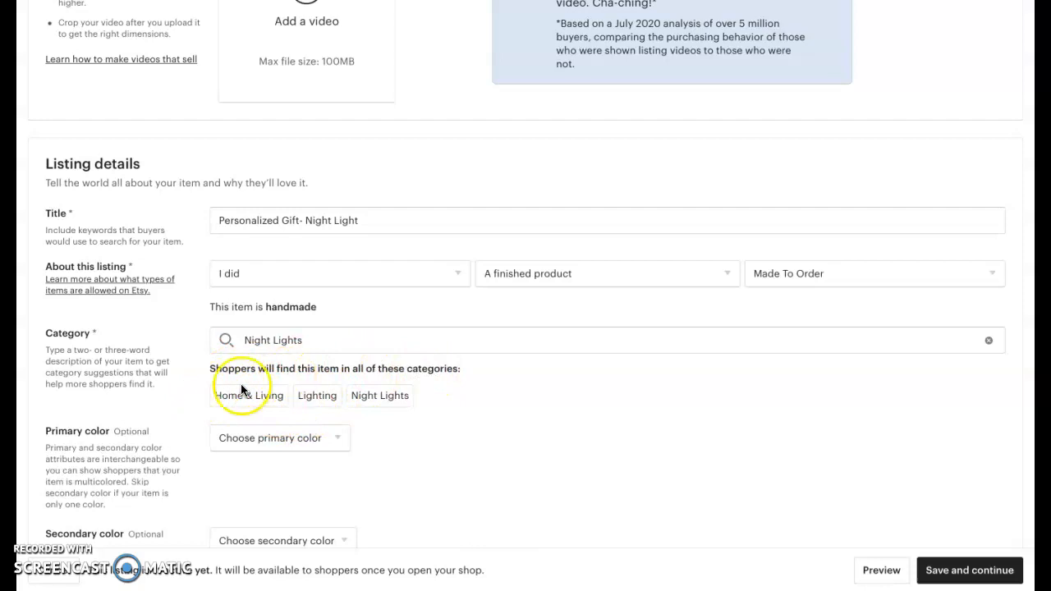
# Set the listing's primary color to White.
pyautogui.scroll(-1, 386, 403)
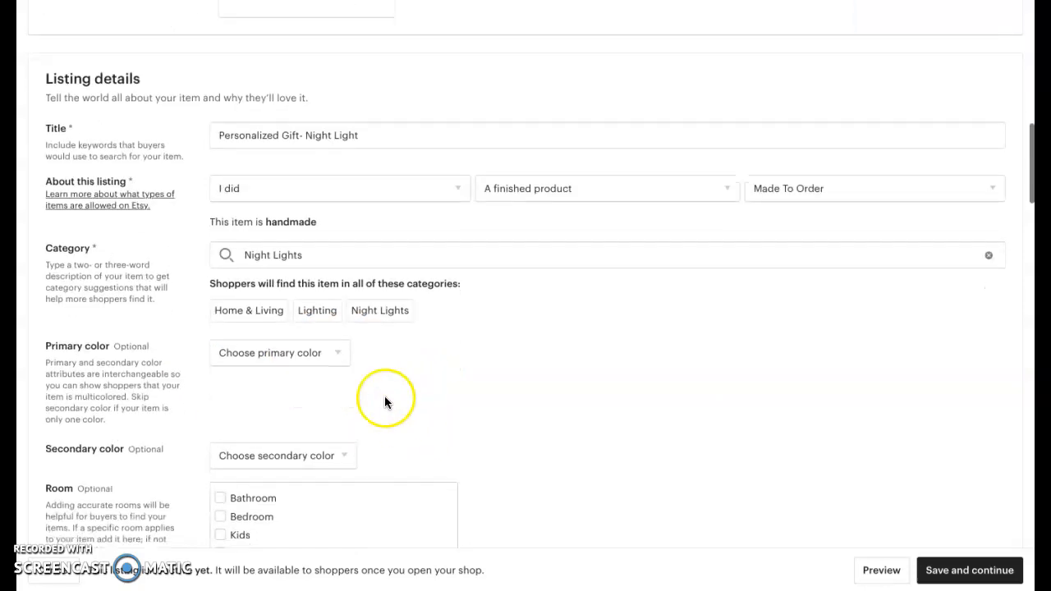
pyautogui.click(277, 353)
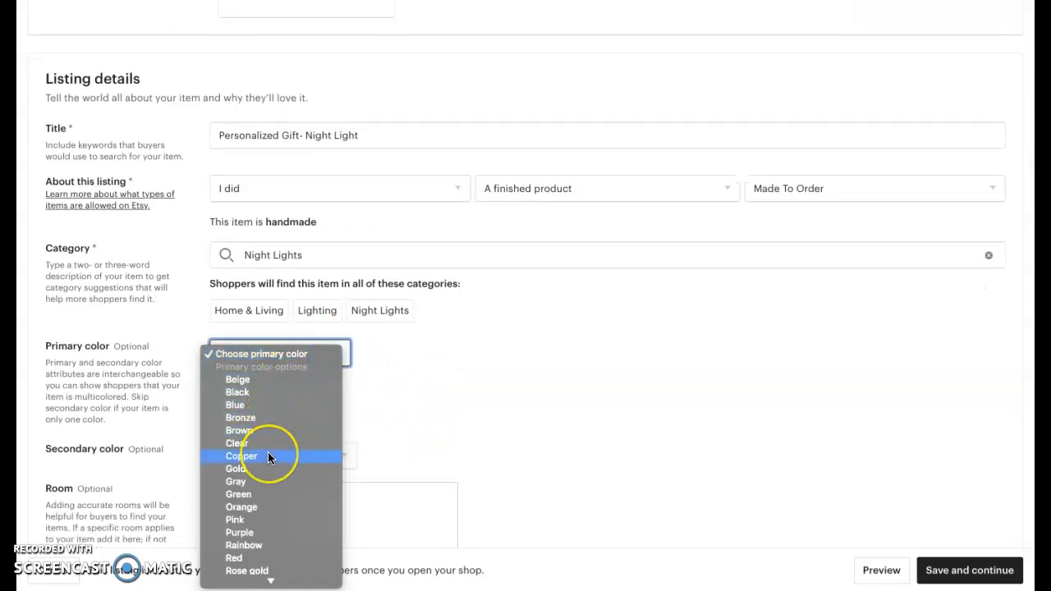
pyautogui.scroll(-2, 267, 457)
pyautogui.click(260, 538)
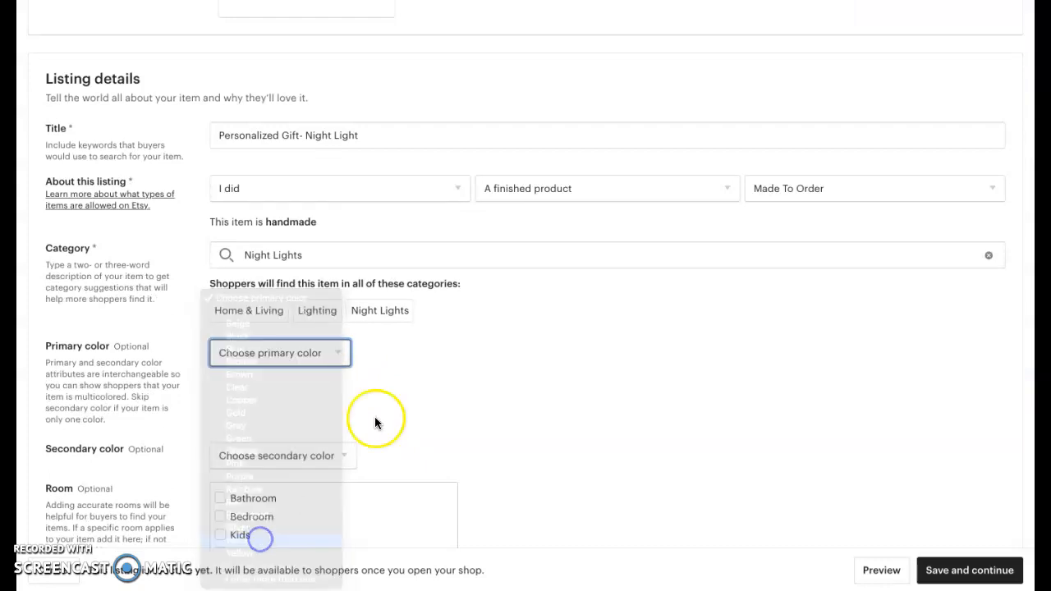
pyautogui.click(403, 353)
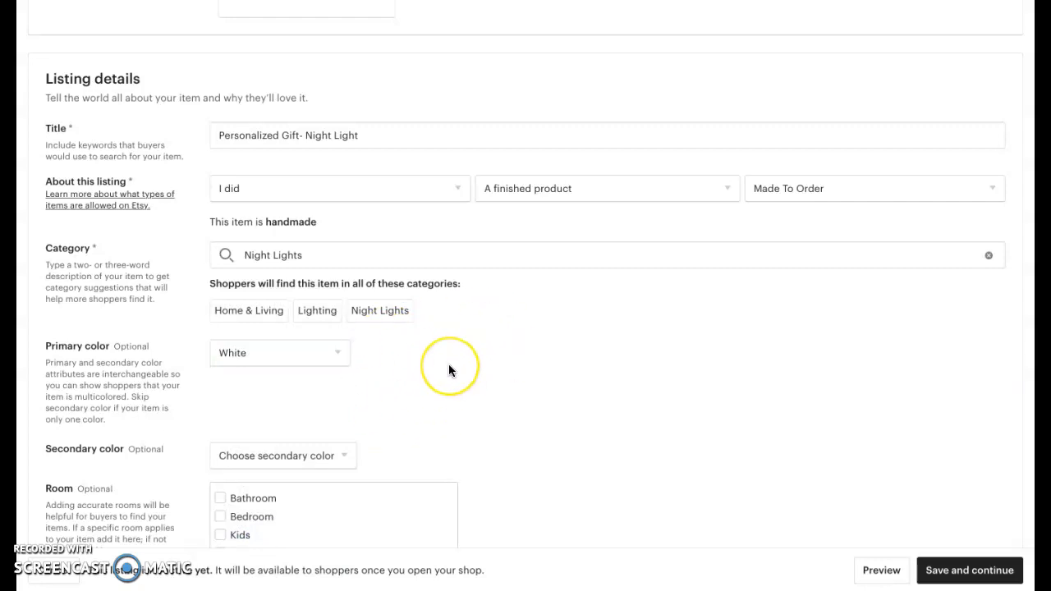
# Look through the secondary color options without choosing one.
pyautogui.scroll(-1, 450, 369)
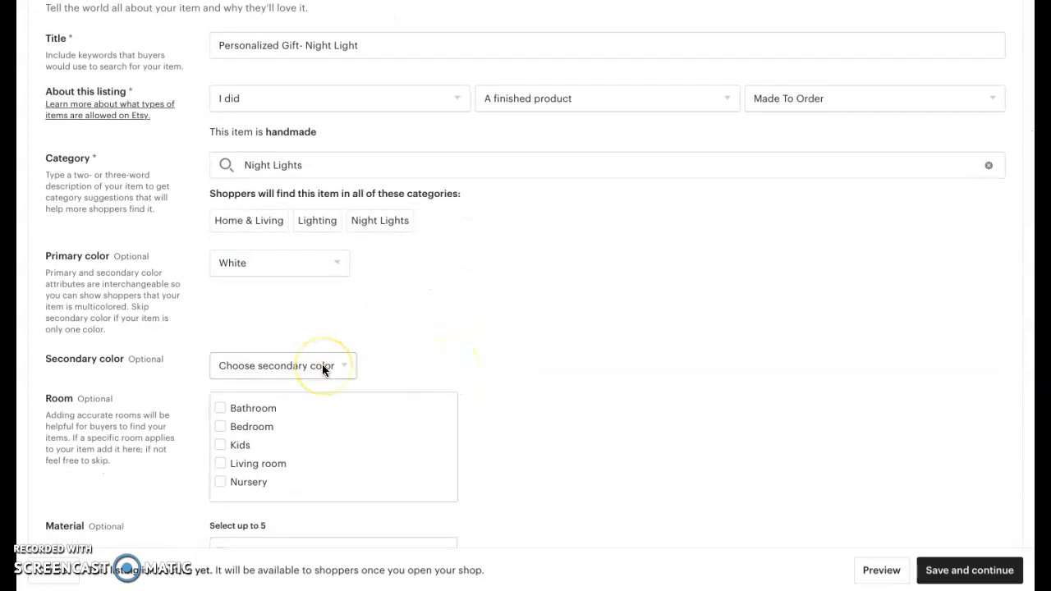
pyautogui.click(327, 370)
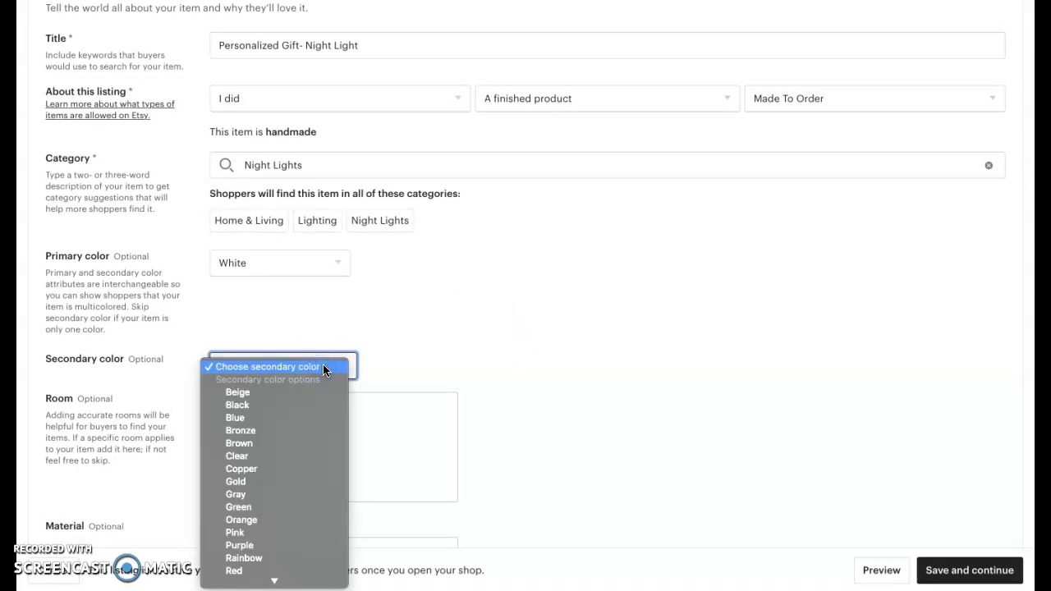
pyautogui.click(394, 362)
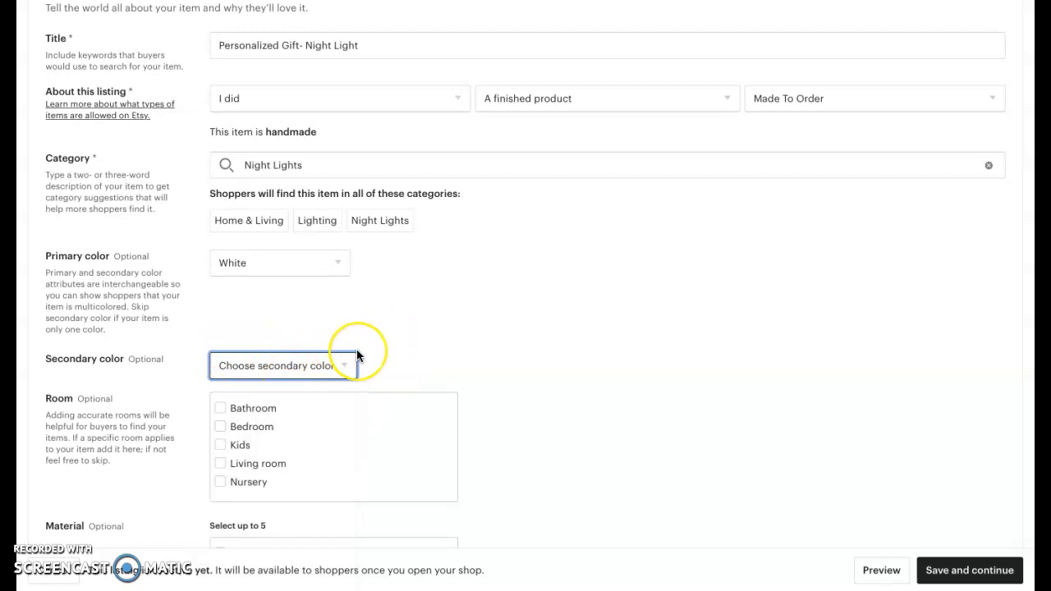
# Select Bathroom, Bedroom, Kids, Living room and Nursery as the rooms for the night light.
pyautogui.scroll(-1, 357, 349)
pyautogui.click(222, 324)
pyautogui.click(220, 343)
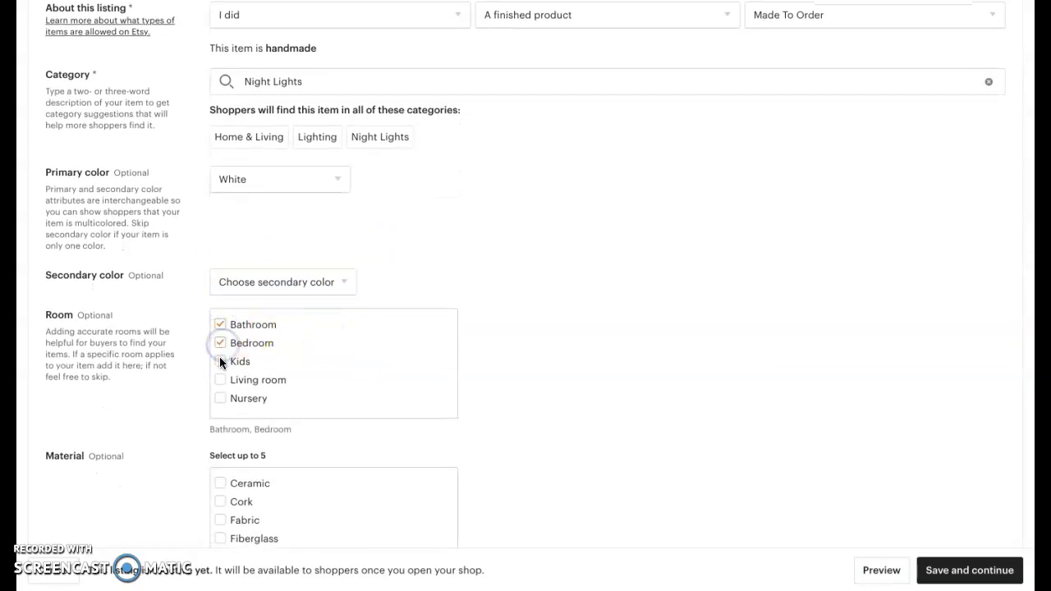
pyautogui.click(221, 363)
pyautogui.click(221, 380)
pyautogui.click(220, 399)
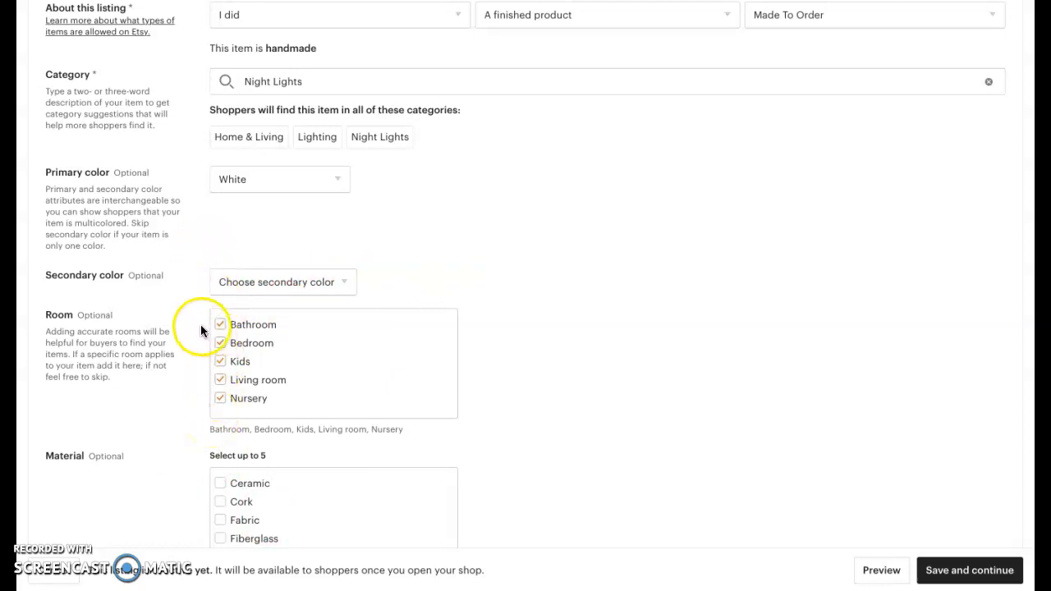
pyautogui.moveTo(202, 308); pyautogui.dragTo(371, 427)
pyautogui.click(495, 388)
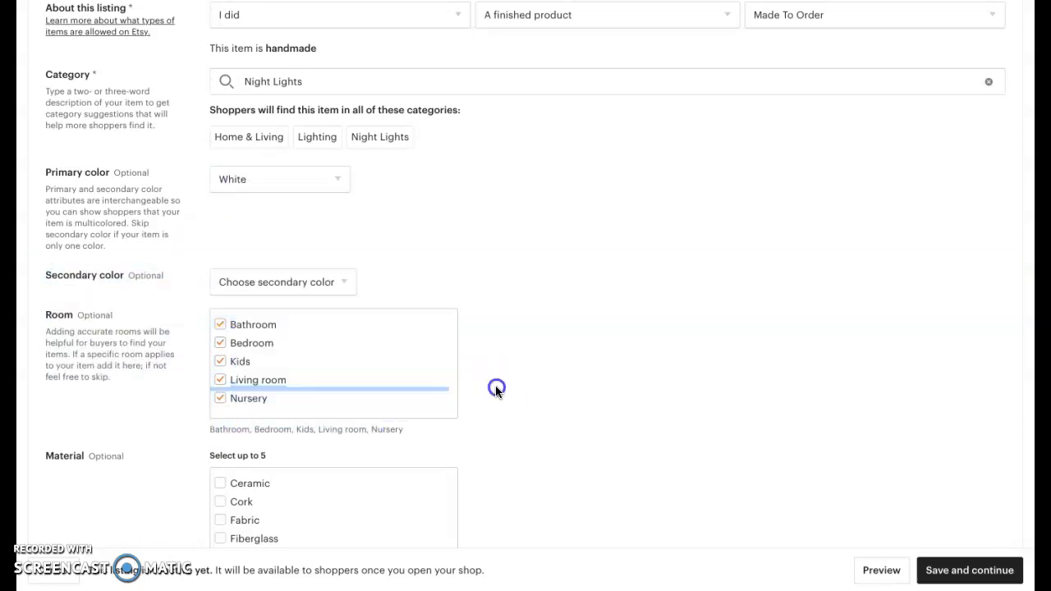
pyautogui.click(498, 378)
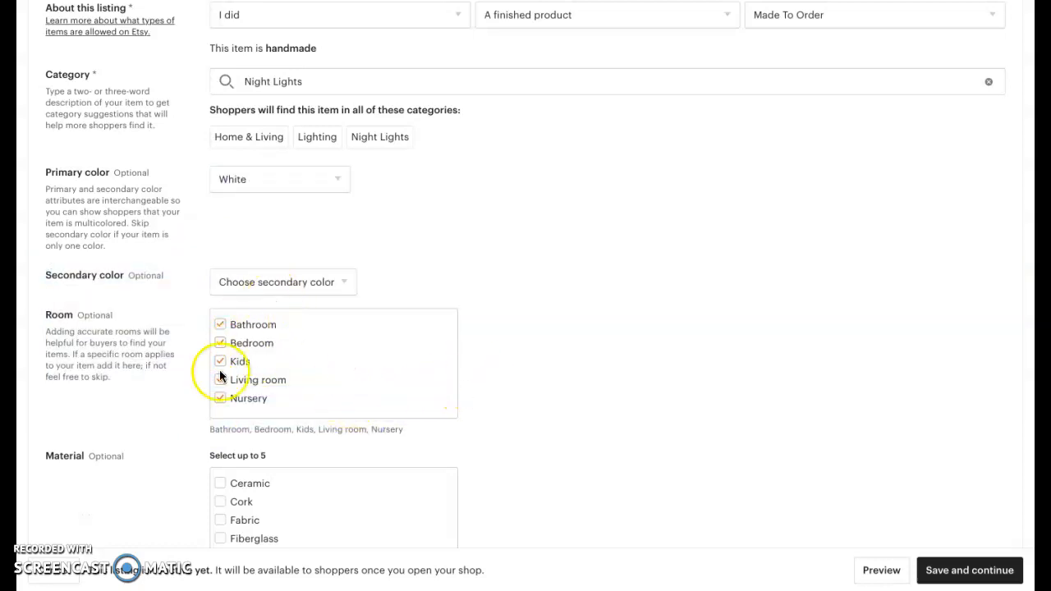
# Select Plastic as the listing's material.
pyautogui.scroll(-5, 268, 402)
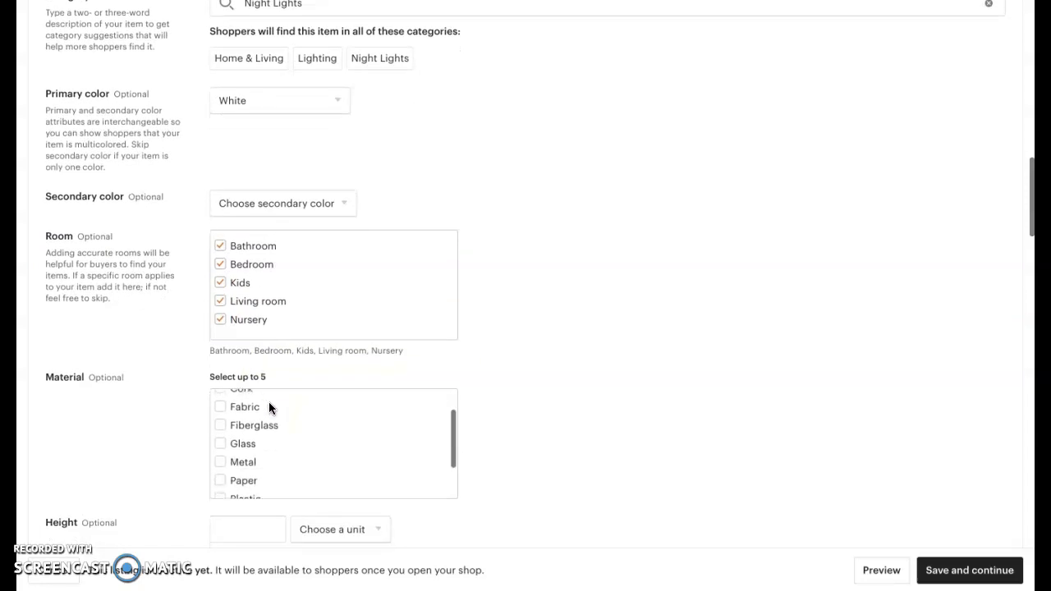
pyautogui.scroll(-3, 255, 419)
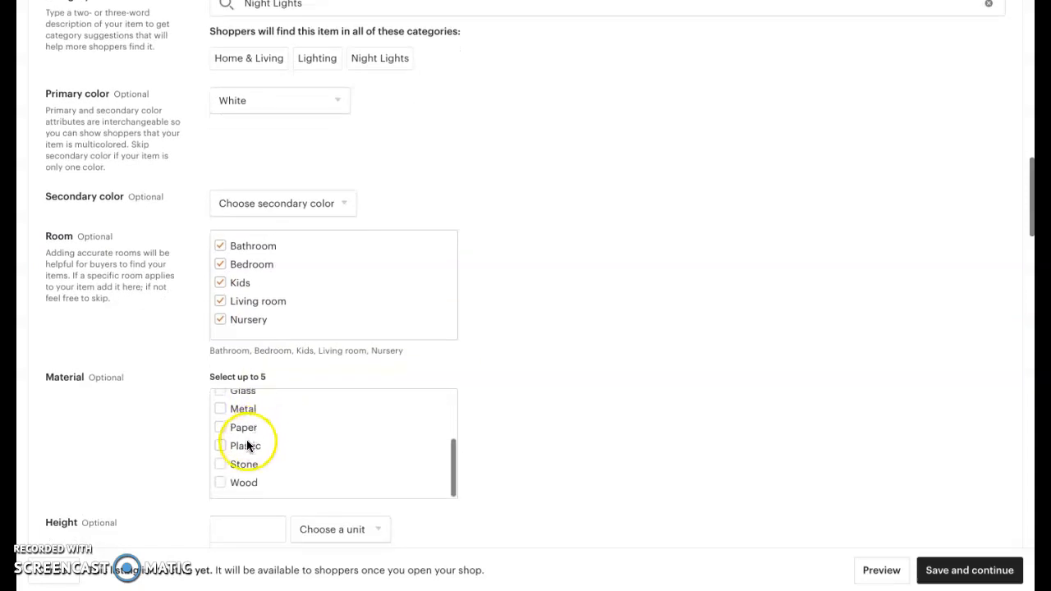
pyautogui.click(220, 446)
pyautogui.scroll(4, 316, 444)
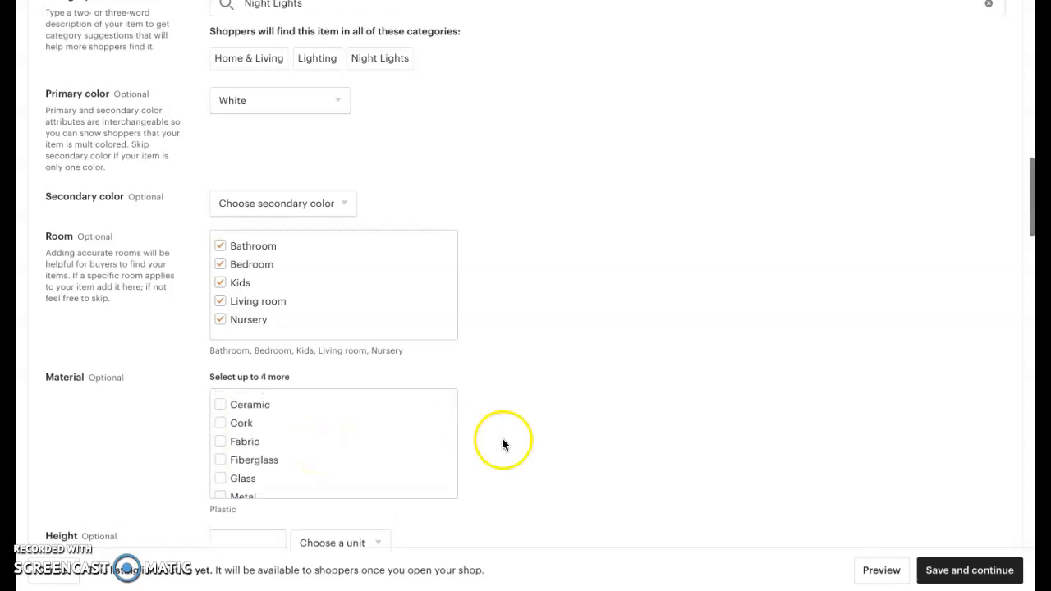
pyautogui.scroll(-3, 354, 444)
# Review the size fields and the available occasion options, leaving the occasion unset.
pyautogui.scroll(-4, 487, 439)
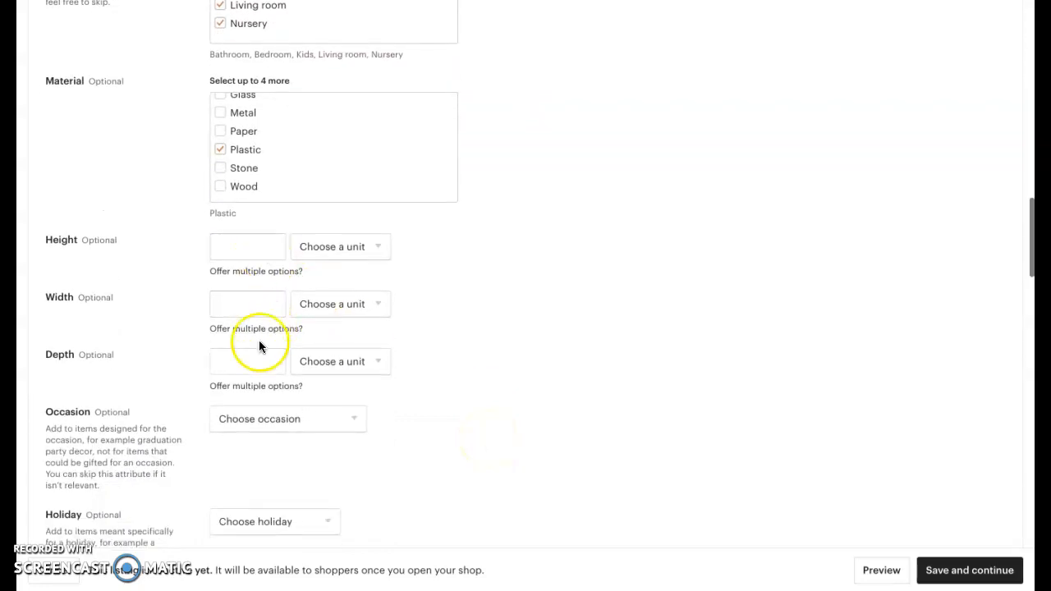
pyautogui.scroll(-3, 446, 357)
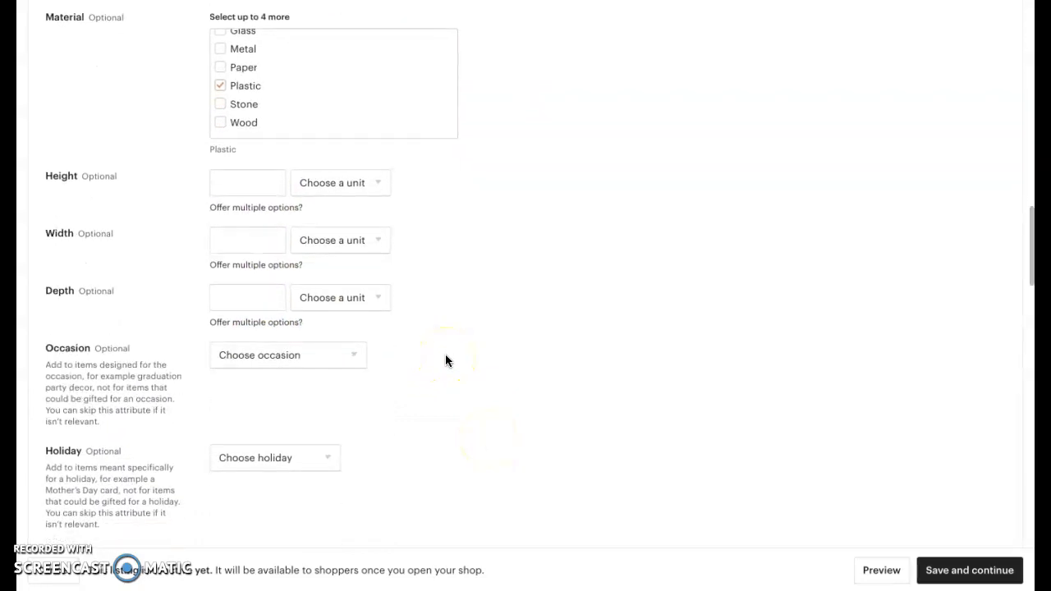
pyautogui.click(313, 293)
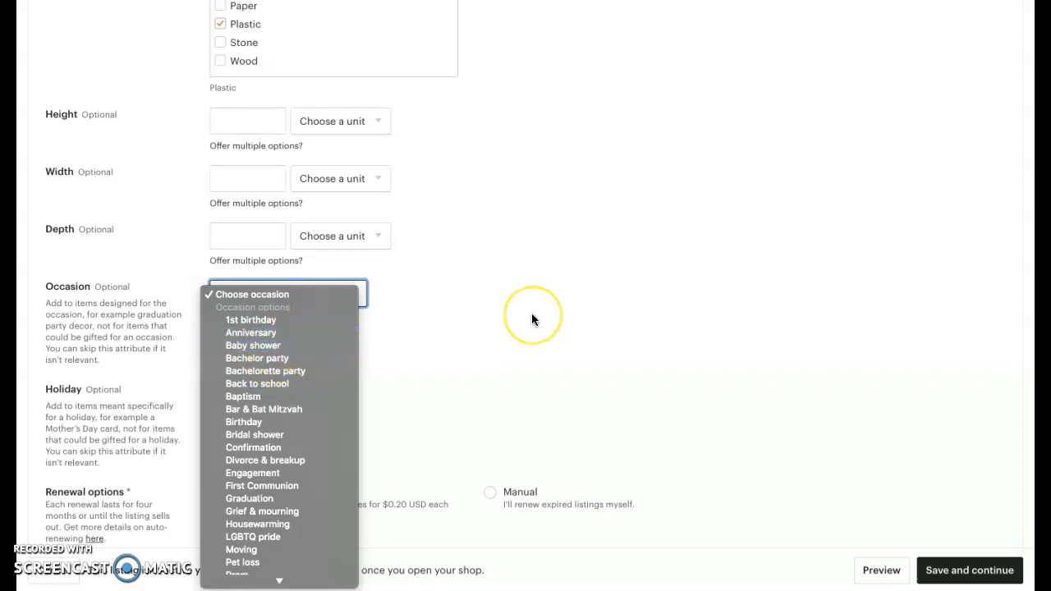
pyautogui.scroll(15, 530, 317)
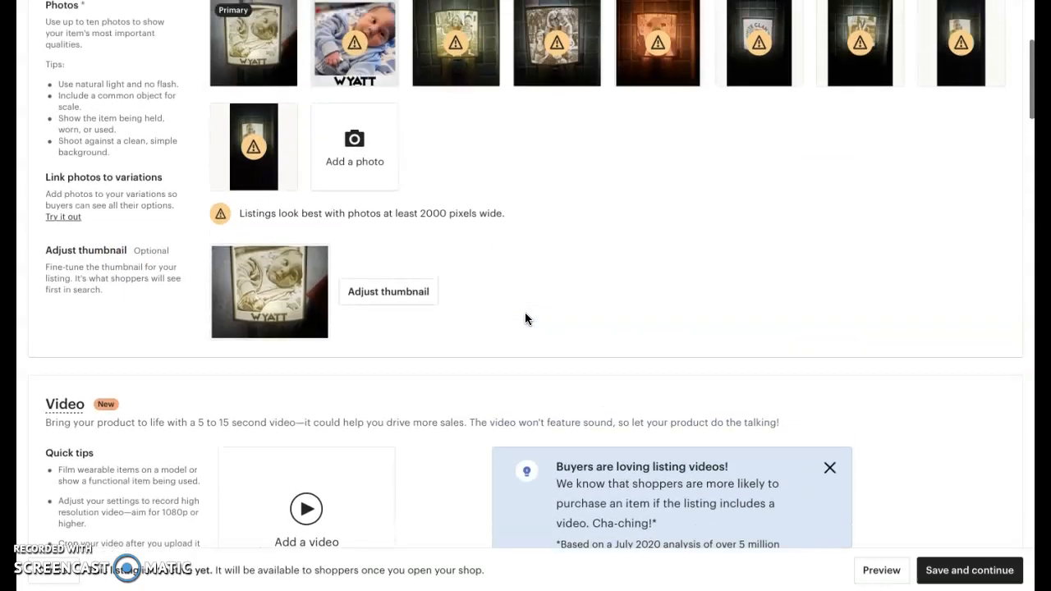
pyautogui.scroll(-15, 525, 318)
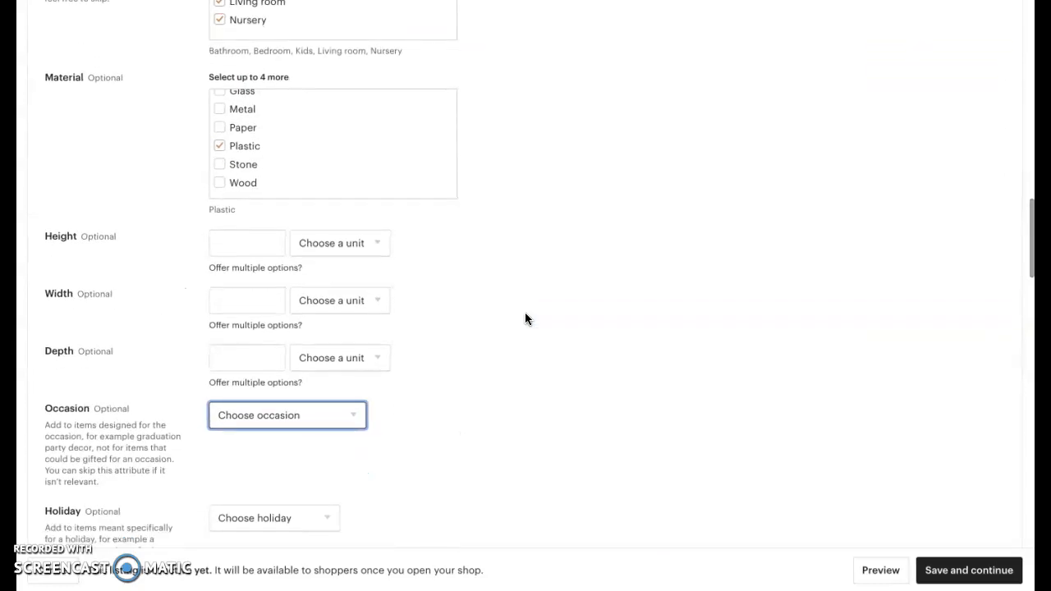
pyautogui.click(329, 417)
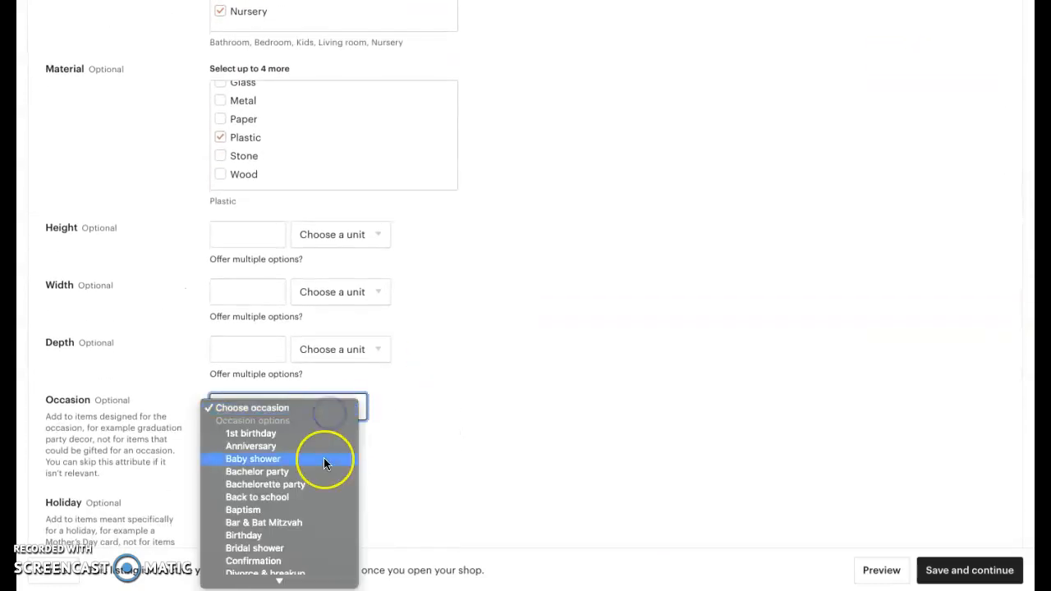
pyautogui.scroll(-5, 323, 461)
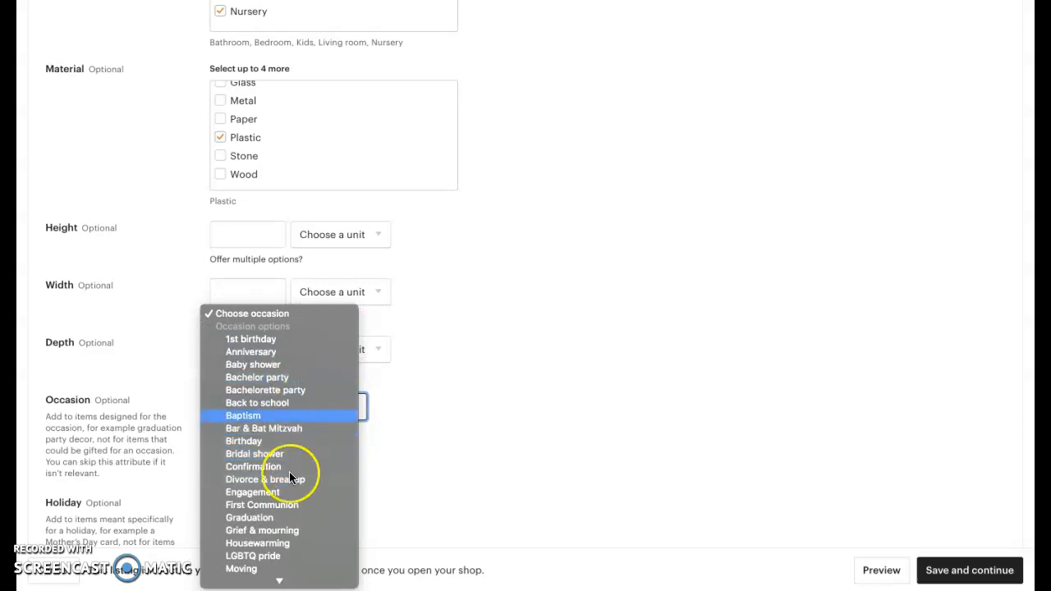
pyautogui.click(450, 383)
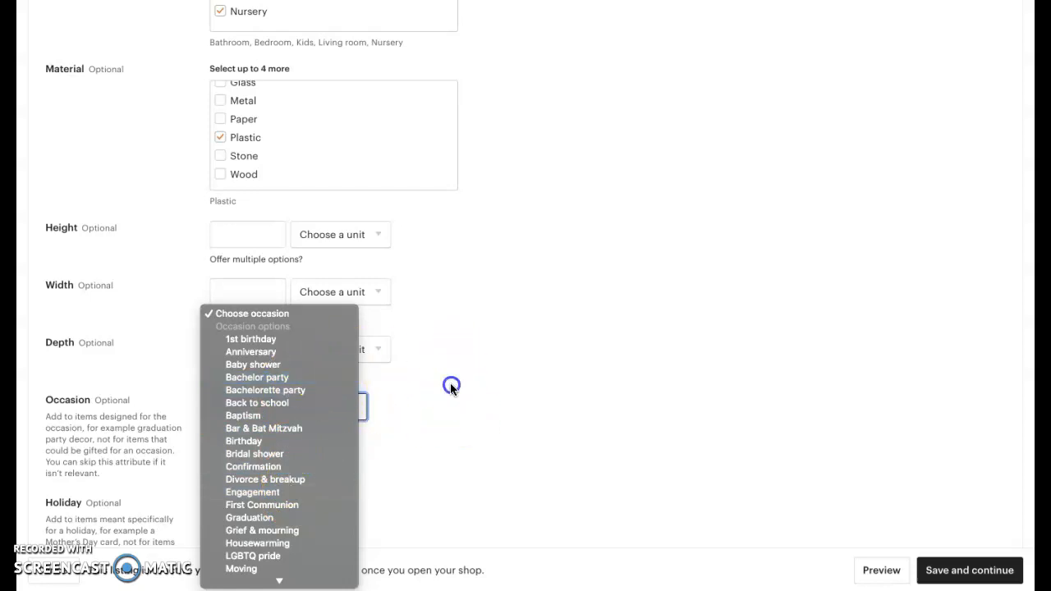
# Enter the listing description "Personalized night light for any room in the house.".
pyautogui.scroll(-4, 450, 383)
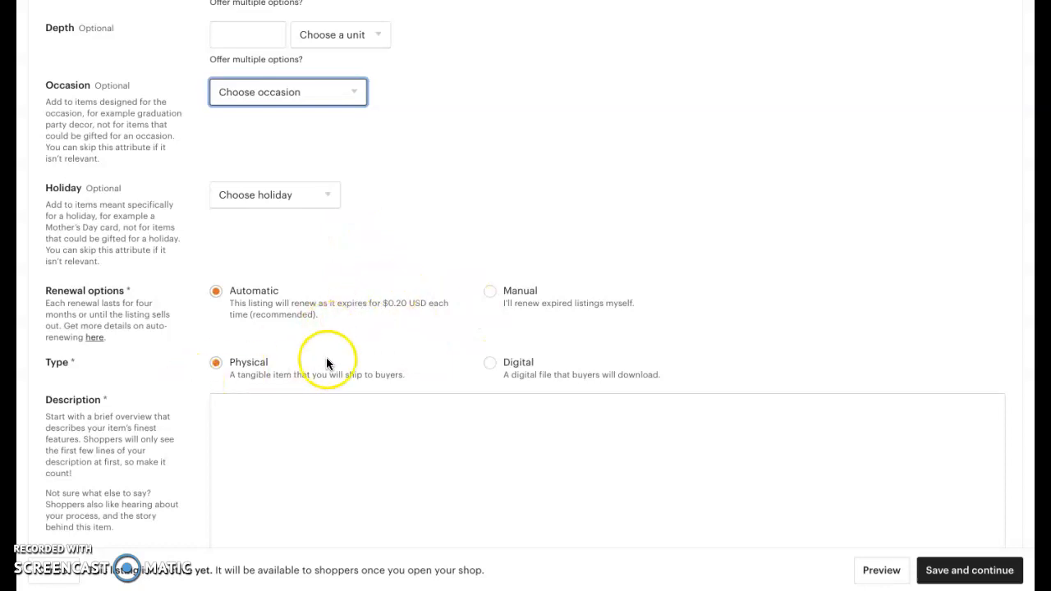
pyautogui.click(284, 434)
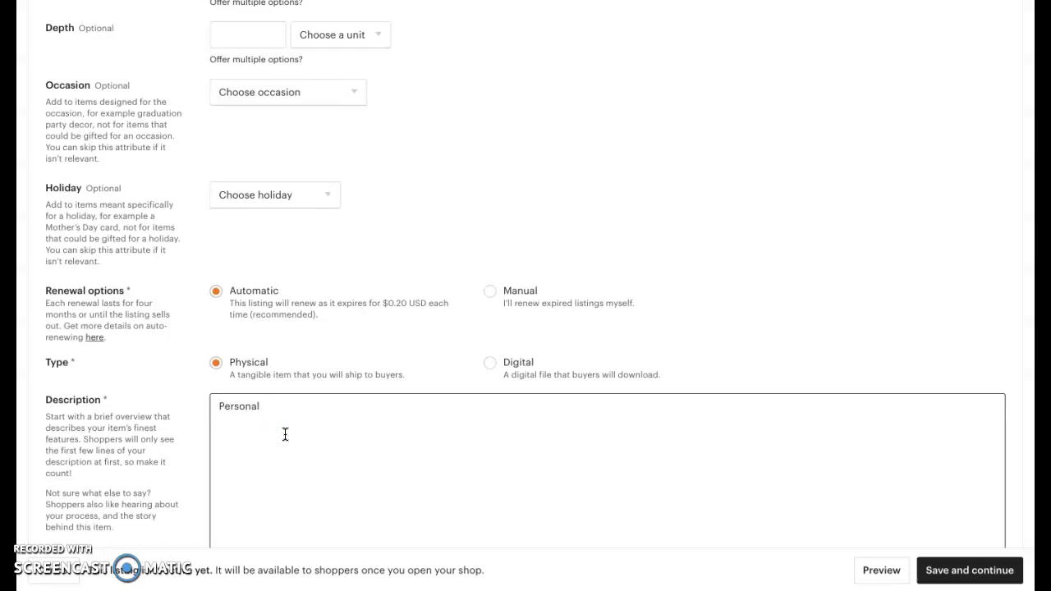
pyautogui.write('Personalized night')
pyautogui.write('light for any room')
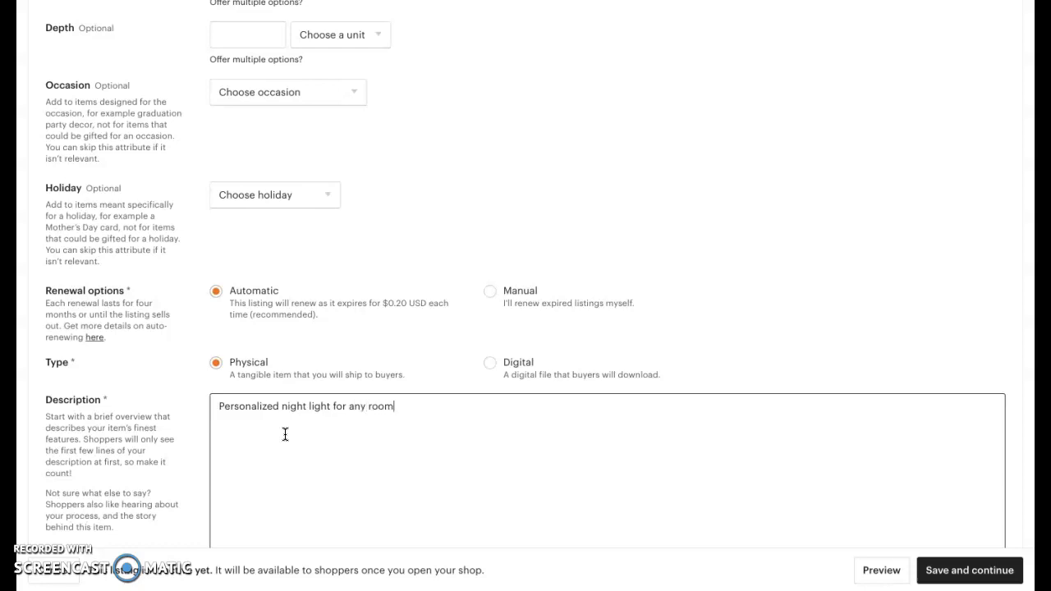
pyautogui.write(' in the house.')
# Add the tag "Baby Night Light" to the listing.
pyautogui.scroll(-1, 452, 354)
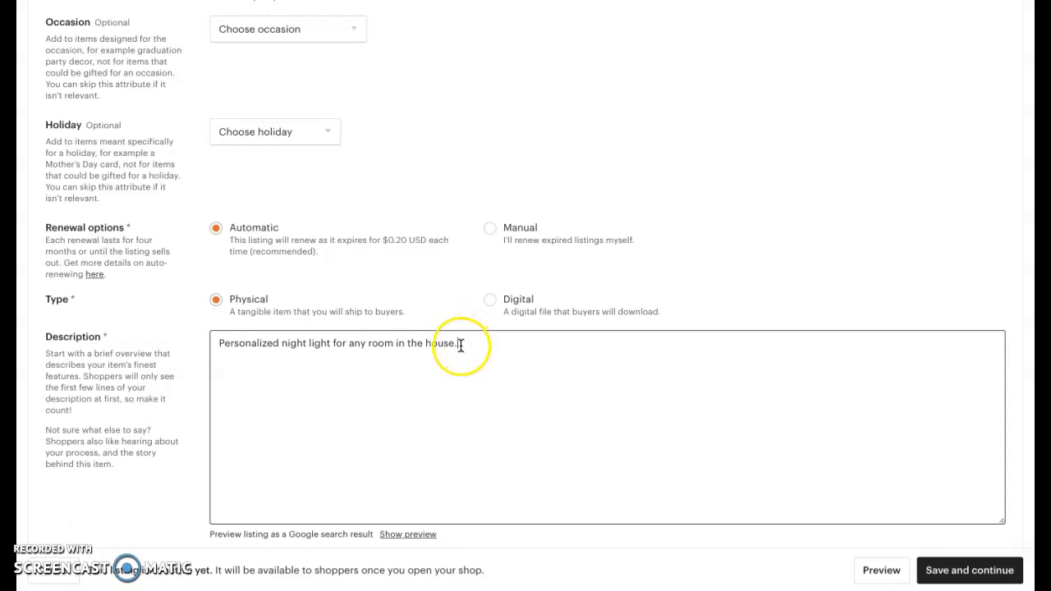
pyautogui.scroll(-2, 462, 345)
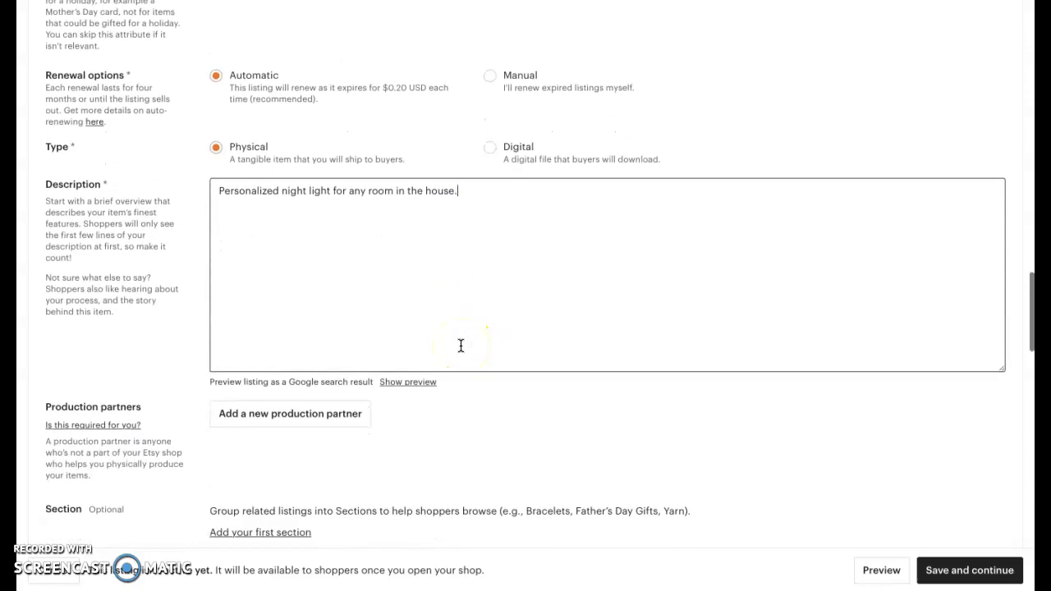
pyautogui.scroll(-1, 461, 346)
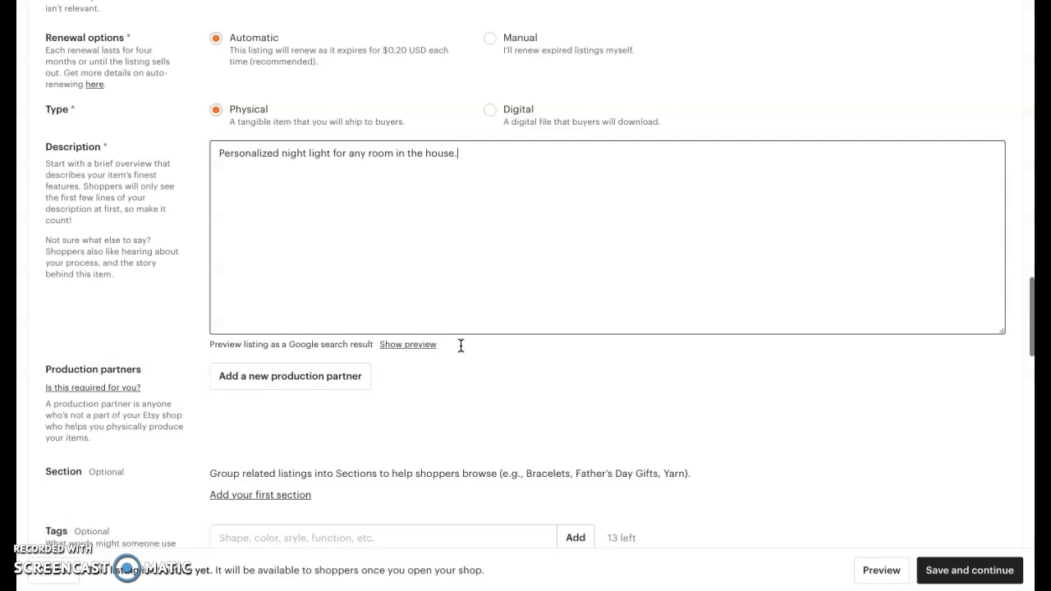
pyautogui.scroll(-3, 461, 345)
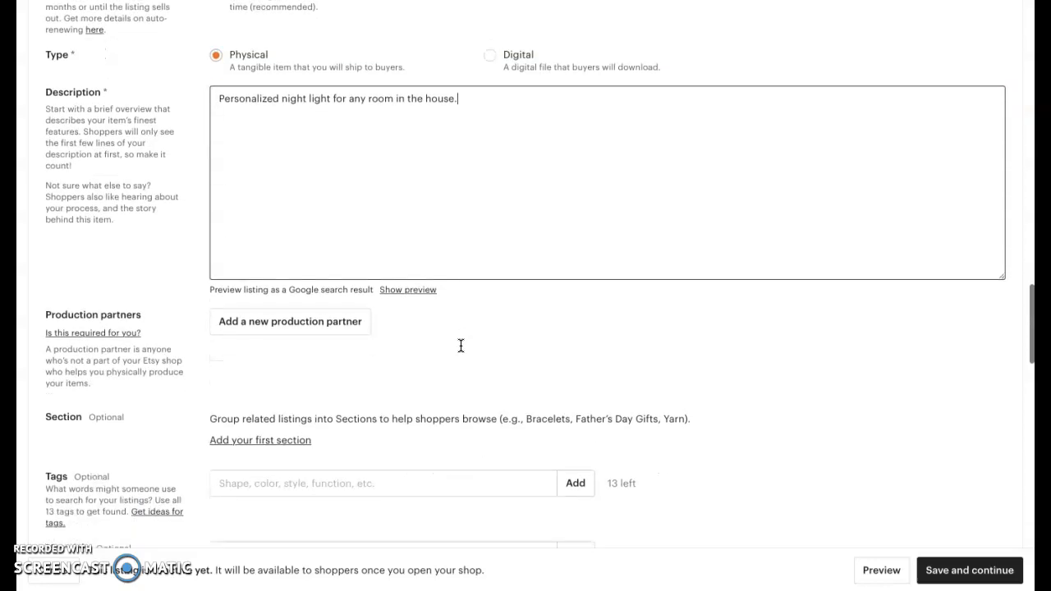
pyautogui.scroll(-1, 461, 346)
pyautogui.click(378, 274)
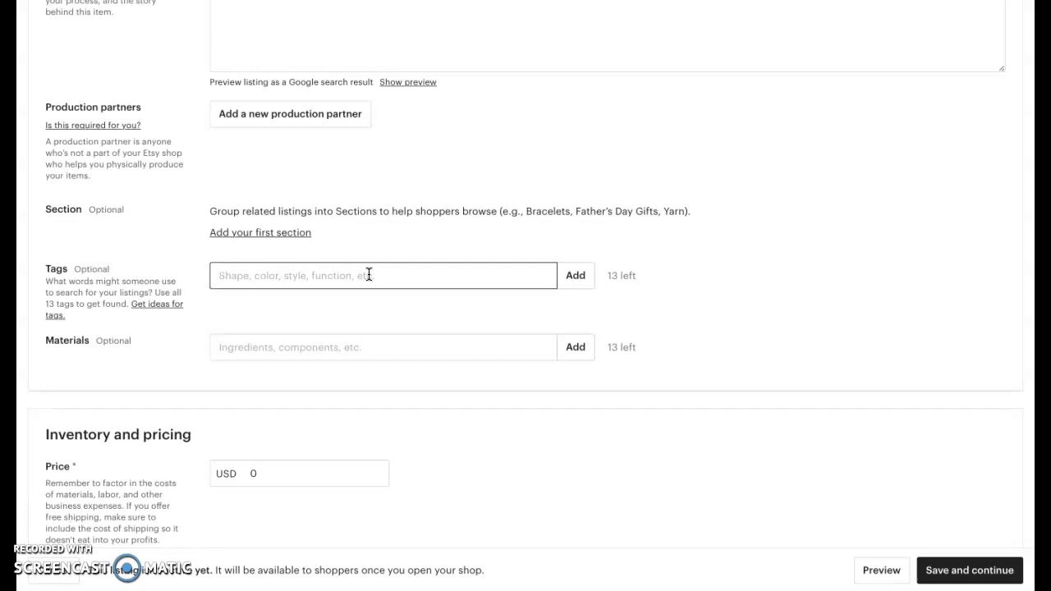
pyautogui.write('baby')
pyautogui.press('BackSpace')
pyautogui.press('BackSpace')
pyautogui.press('BackSpace')
pyautogui.press('BackSpace')
pyautogui.write('Baby Night ')
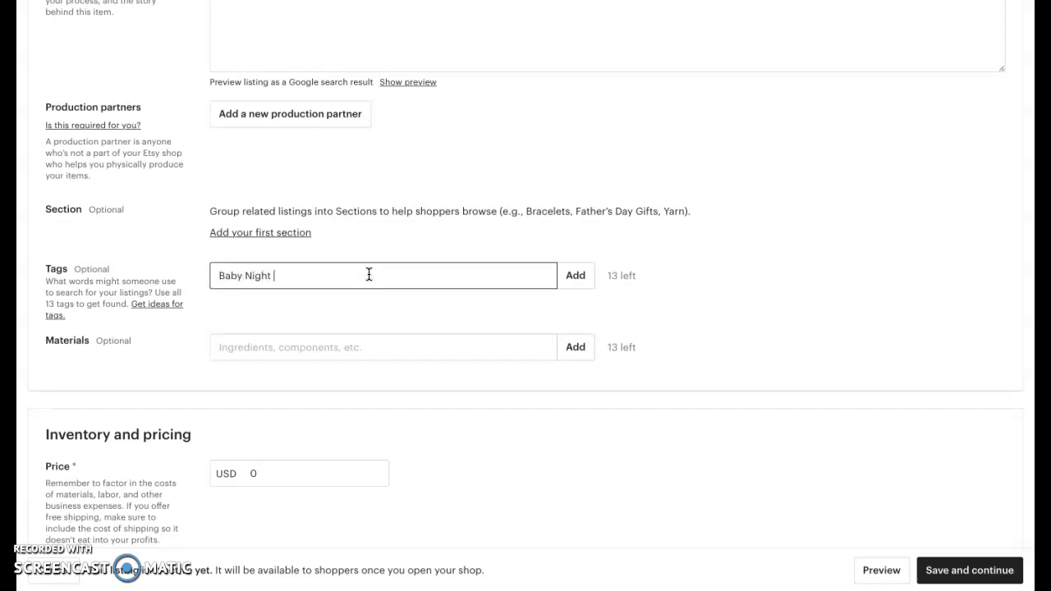
pyautogui.write('Light')
pyautogui.press('Return')
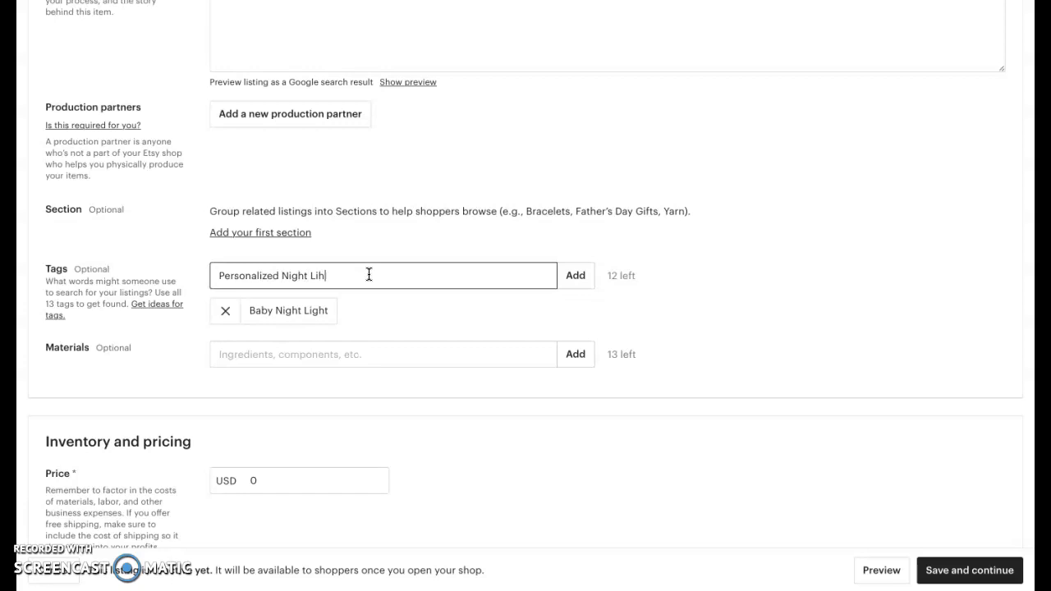
# Replace the "Personalized Night Light" tag entry with "Custom Night Light" and add it to the listing.
pyautogui.press('Return')
pyautogui.press('BackSpace')
pyautogui.press('BackSpace')
pyautogui.press('BackSpace')
pyautogui.press('BackSpace')
pyautogui.press('BackSpace')
pyautogui.press('BackSpace')
pyautogui.write('Custom')
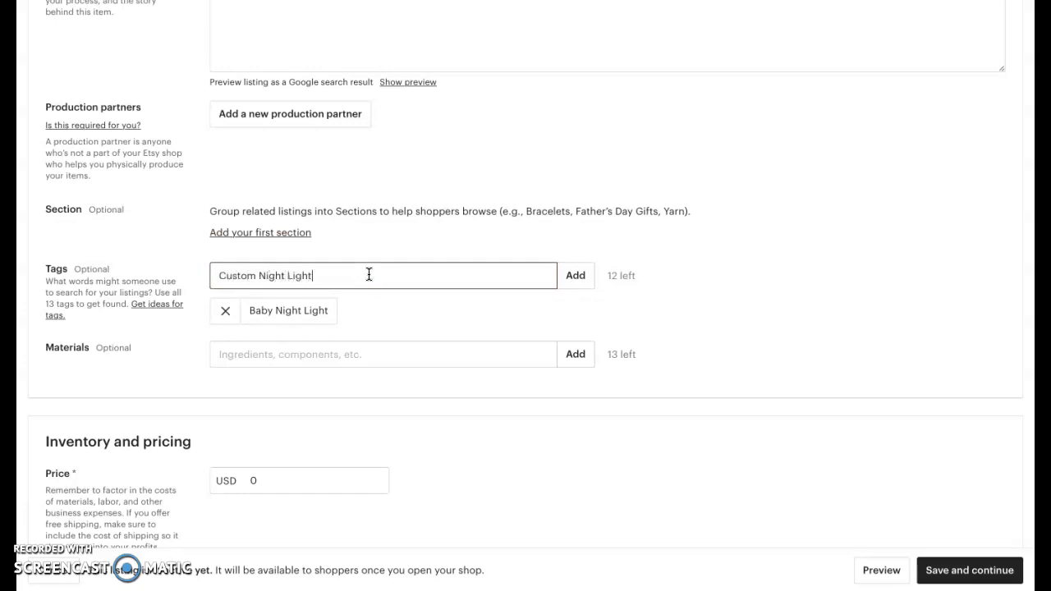
pyautogui.press('Return')
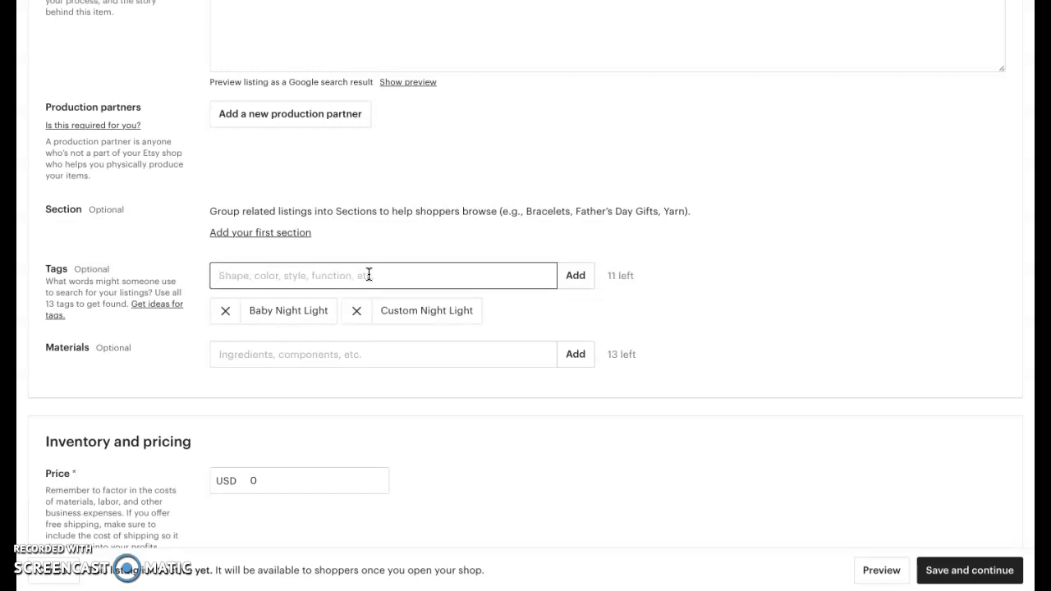
pyautogui.write('a')
pyautogui.press('BackSpace')
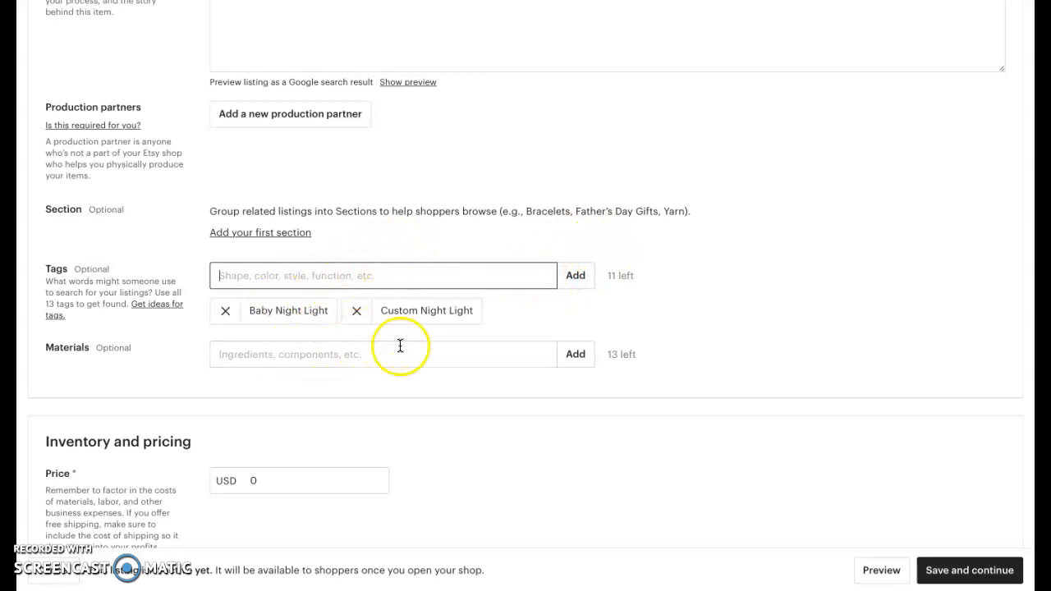
# Set the night light's price to 40 USD.
pyautogui.scroll(-1, 398, 403)
pyautogui.scroll(-2, 398, 408)
pyautogui.click(259, 234)
pyautogui.press('BackSpace')
pyautogui.write('40')
# Turn on personalization for the listing.
pyautogui.scroll(-1, 340, 353)
pyautogui.scroll(-2, 340, 355)
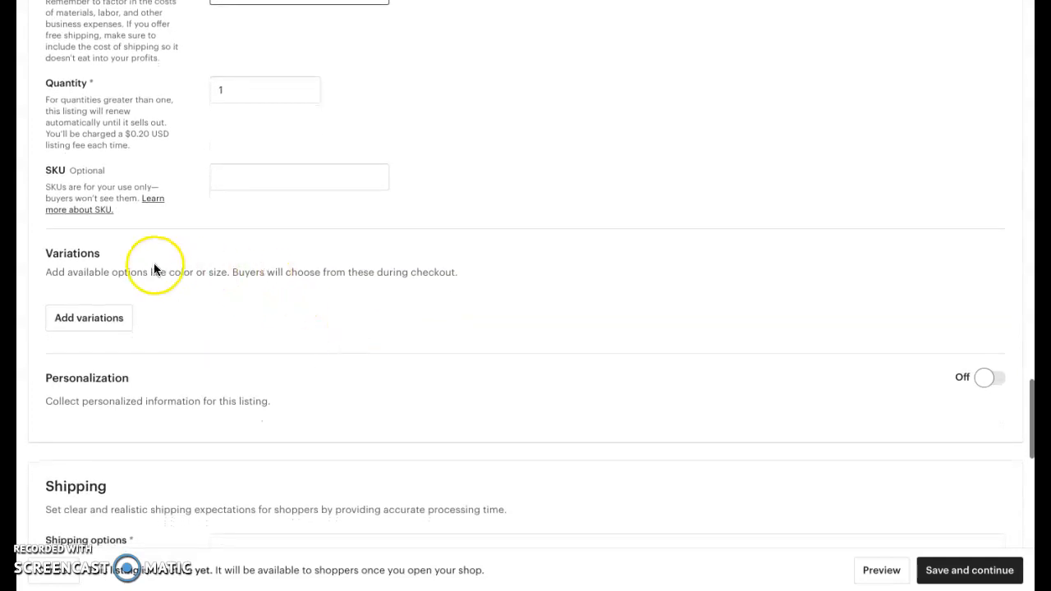
pyautogui.scroll(-1, 211, 323)
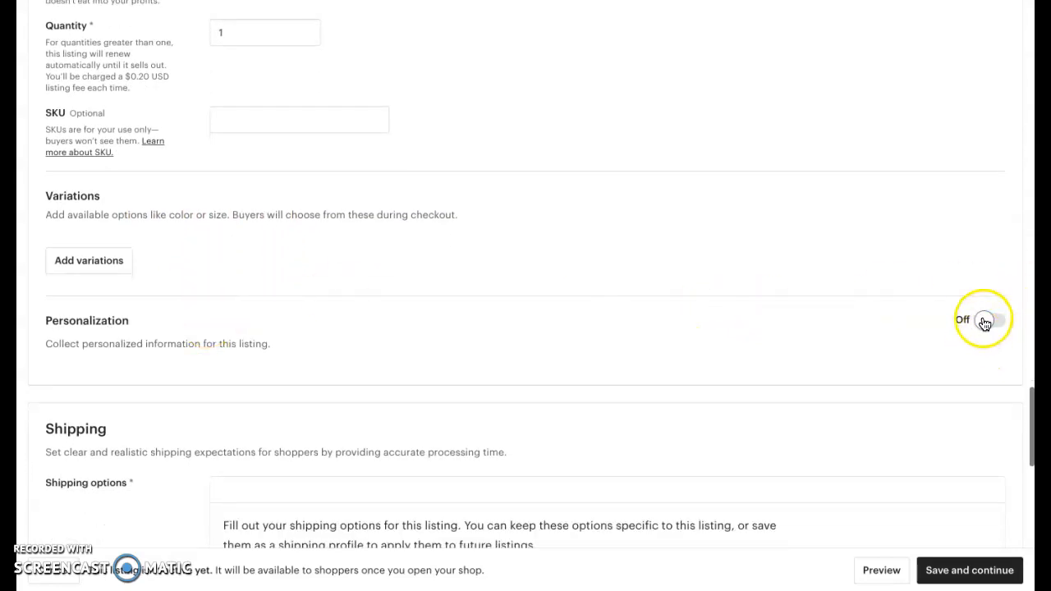
pyautogui.click(985, 322)
pyautogui.scroll(-2, 601, 274)
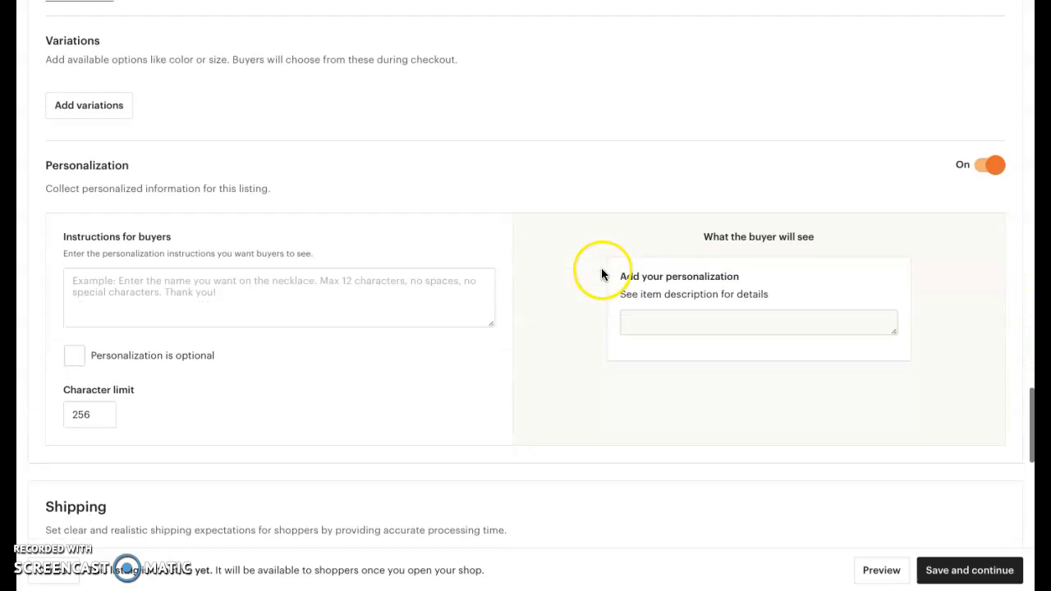
pyautogui.scroll(-1, 601, 275)
# Enter the buyer personalization instructions "Please send photo in Etsy messages along with order number and address." and keep personalization mandatory.
pyautogui.click(216, 242)
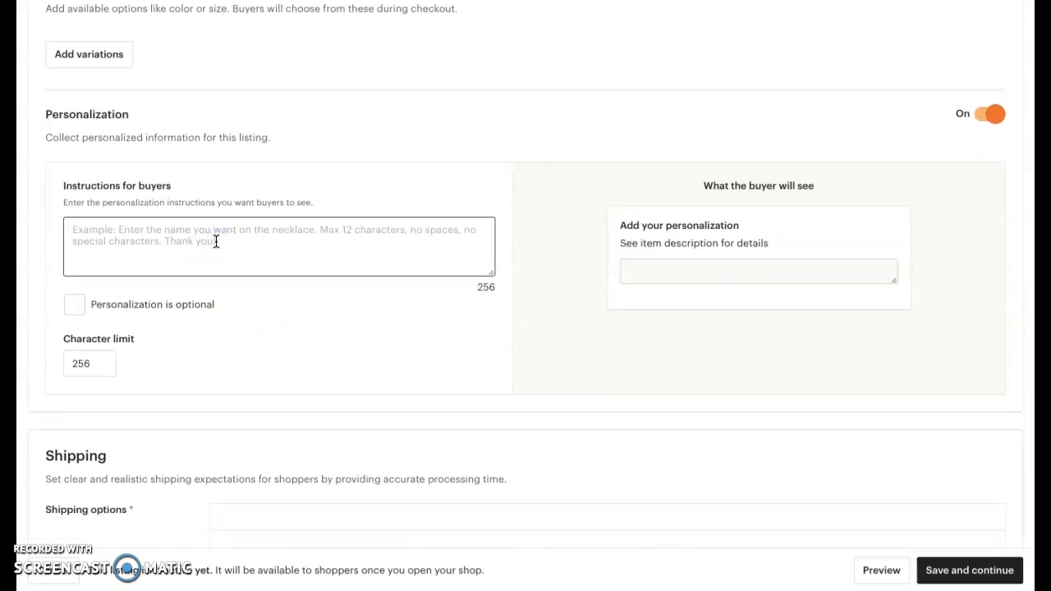
pyautogui.write('Please send photo')
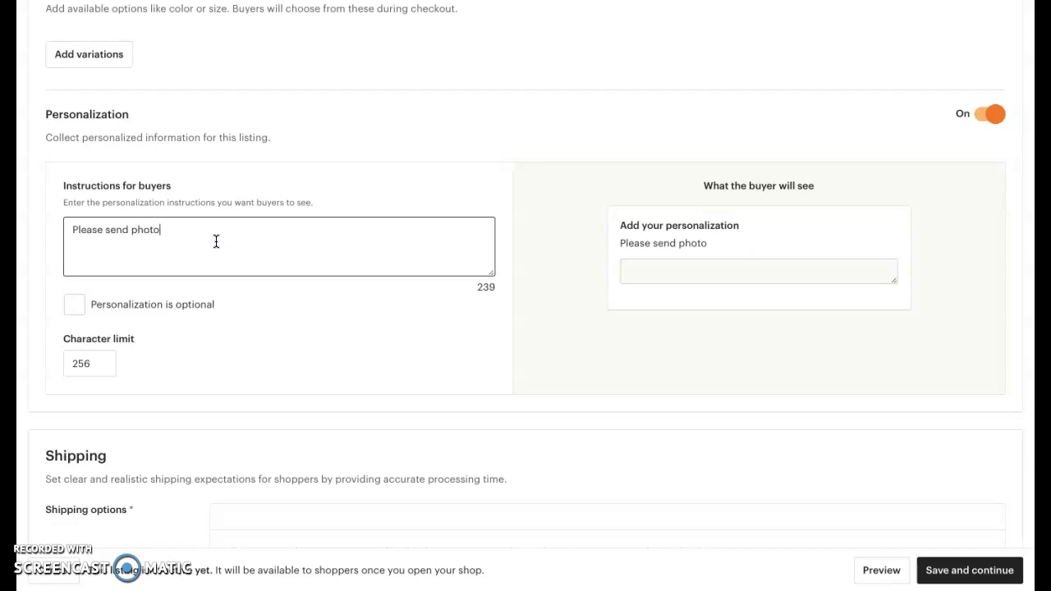
pyautogui.write(' in Esty')
pyautogui.press('BackSpace')
pyautogui.press('BackSpace')
pyautogui.press('BackSpace')
pyautogui.press('BackSpace')
pyautogui.write('t')
pyautogui.write('sy messag')
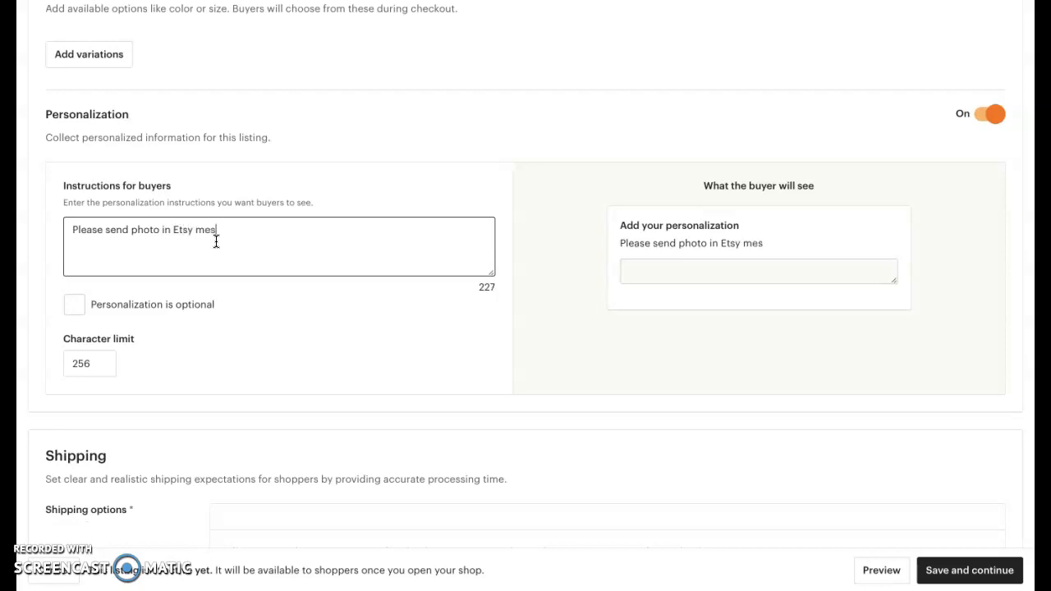
pyautogui.click(213, 244)
pyautogui.write('s')
pyautogui.write(' alone')
pyautogui.press('BackSpace')
pyautogui.press('BackSpace')
pyautogui.write('g w')
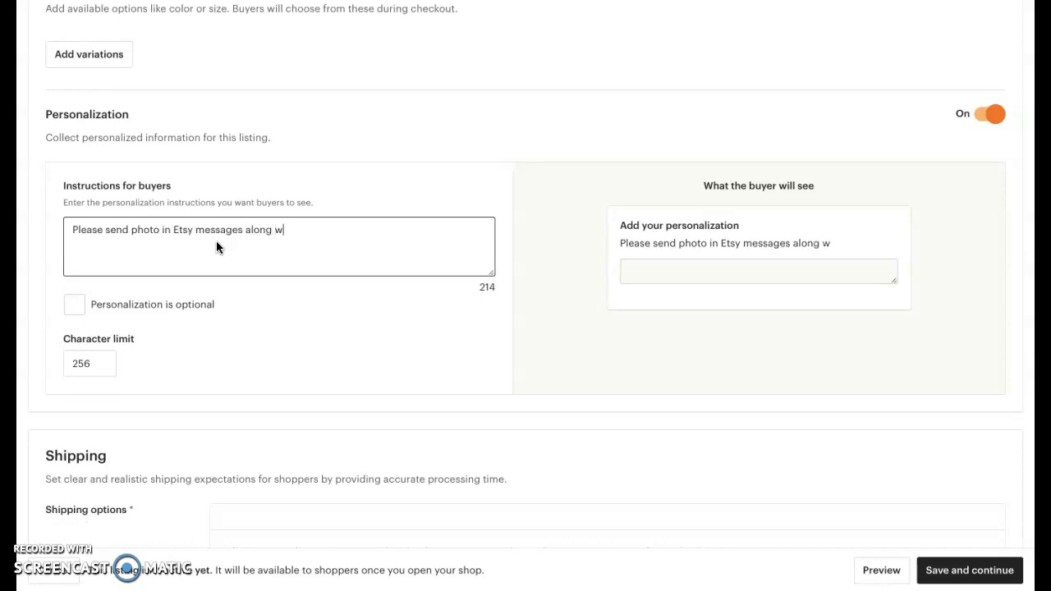
pyautogui.write('ith order number and')
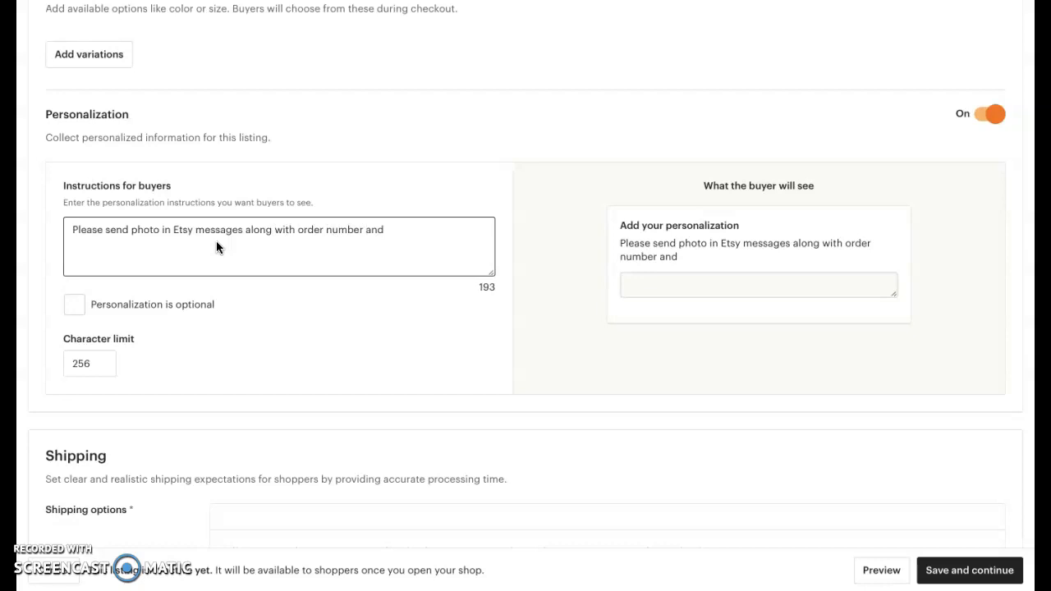
pyautogui.write(' address.')
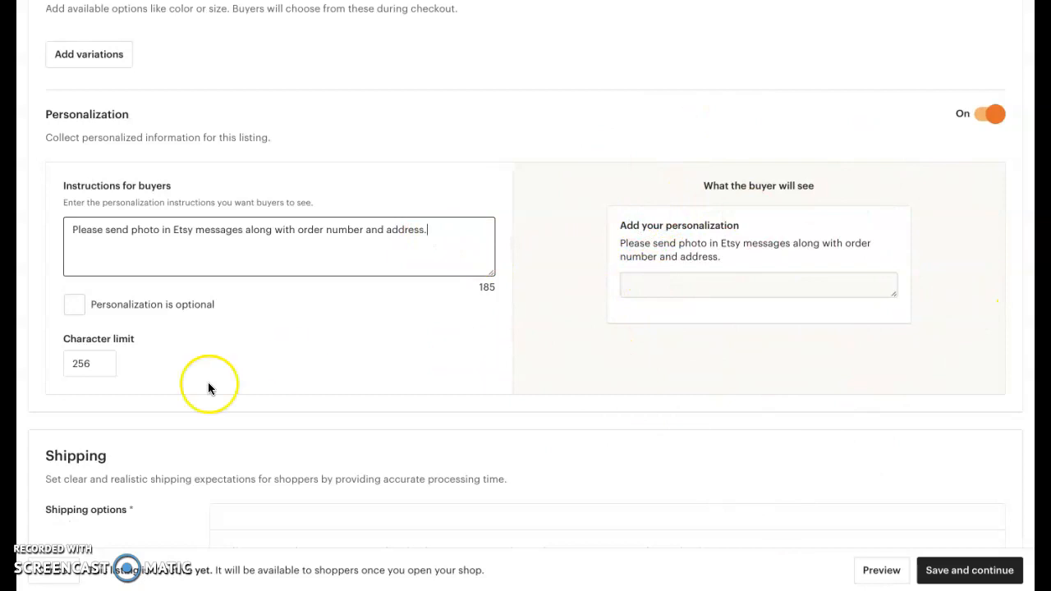
pyautogui.click(76, 305)
pyautogui.click(76, 304)
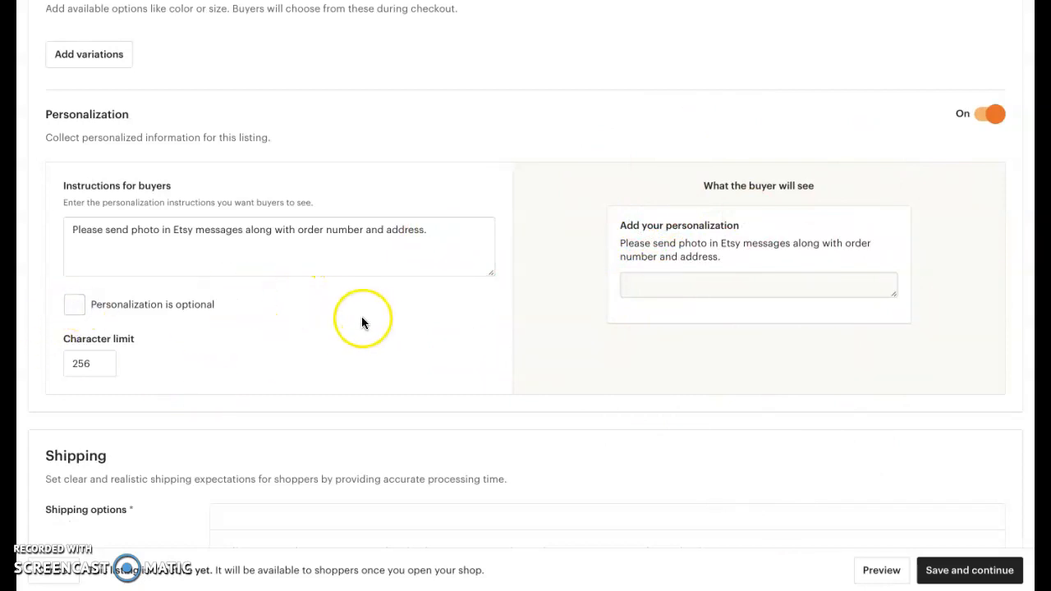
# Set the listing's shipping prices to "I'll enter fixed prices manually".
pyautogui.scroll(-4, 362, 322)
pyautogui.scroll(-6, 362, 318)
pyautogui.scroll(-2, 361, 322)
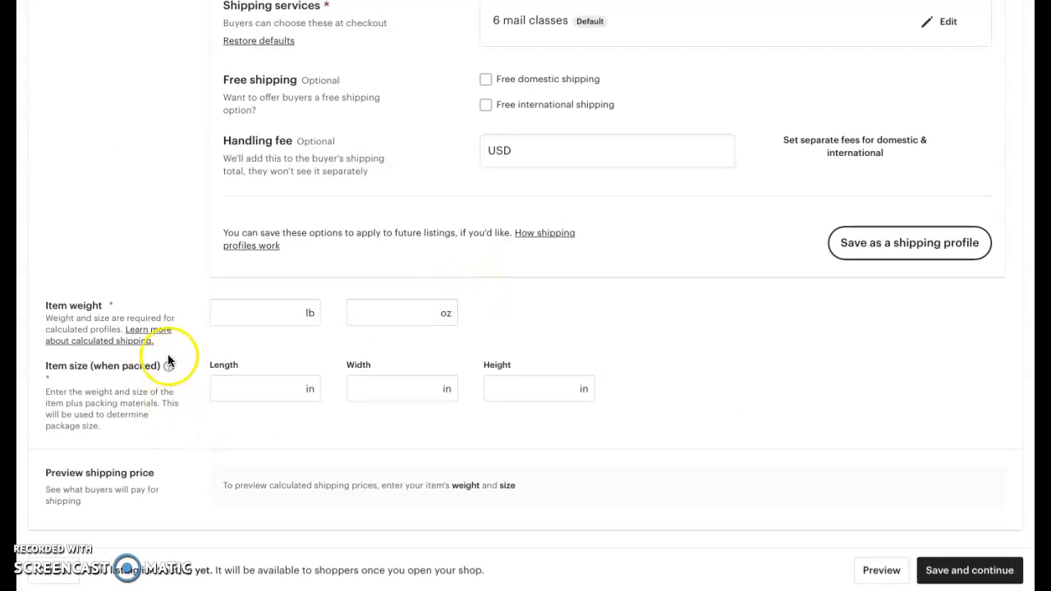
pyautogui.scroll(5, 194, 273)
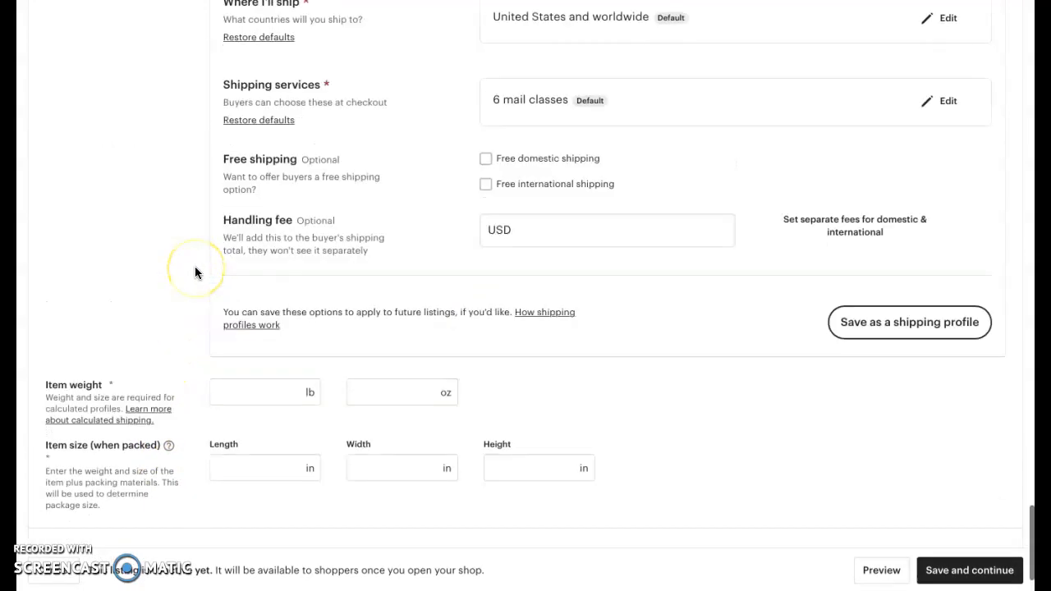
pyautogui.scroll(1, 194, 272)
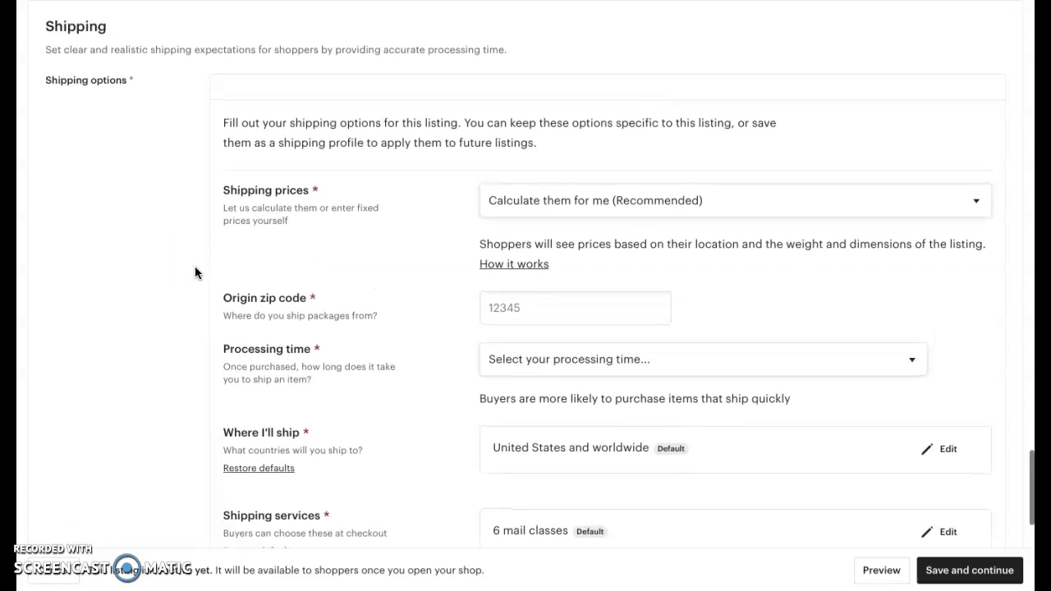
pyautogui.scroll(-4, 194, 272)
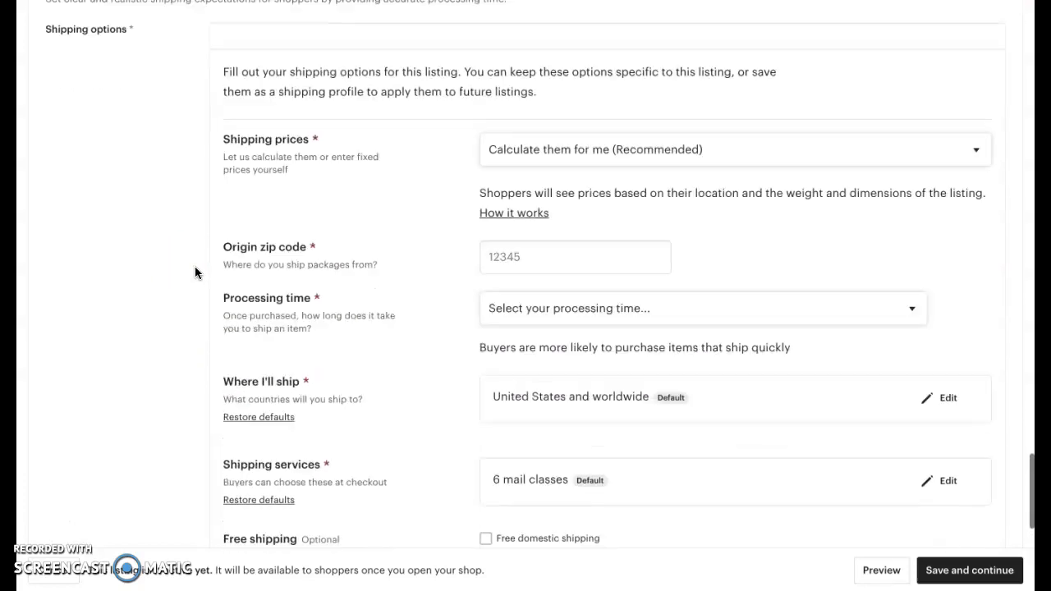
pyautogui.scroll(5, 195, 267)
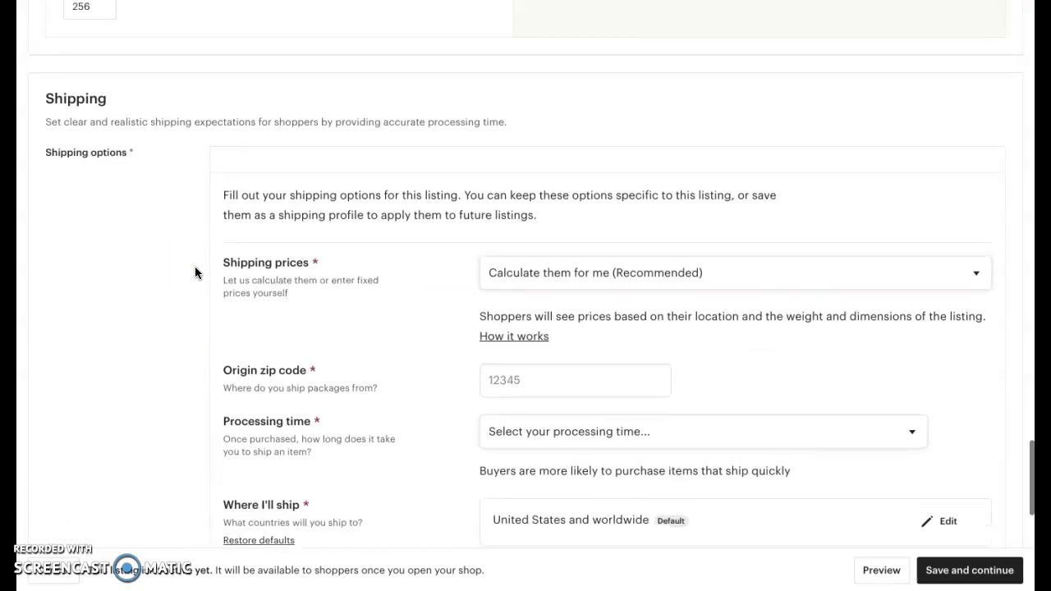
pyautogui.click(526, 276)
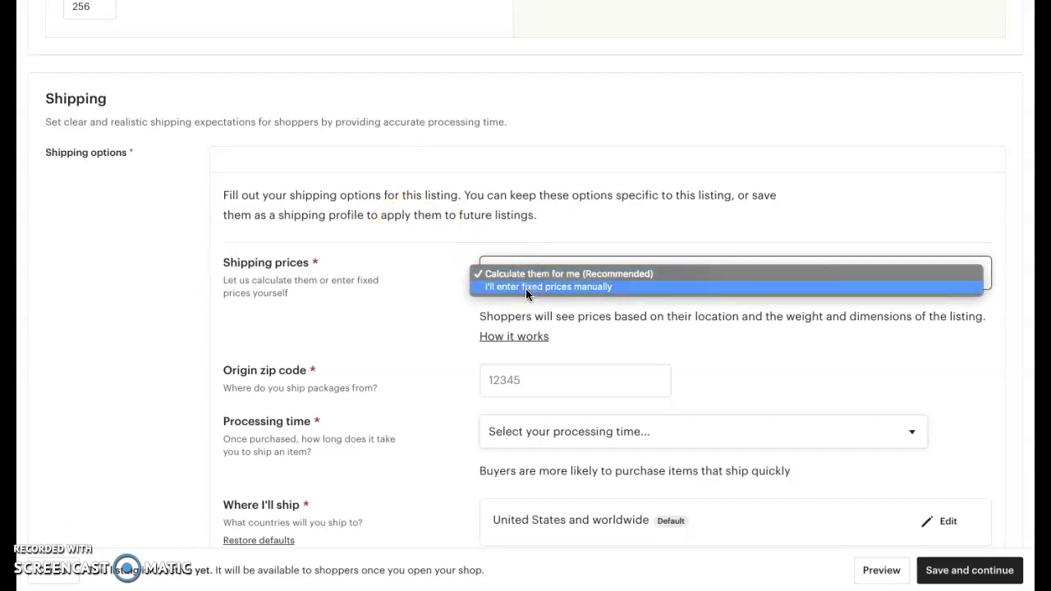
pyautogui.click(526, 289)
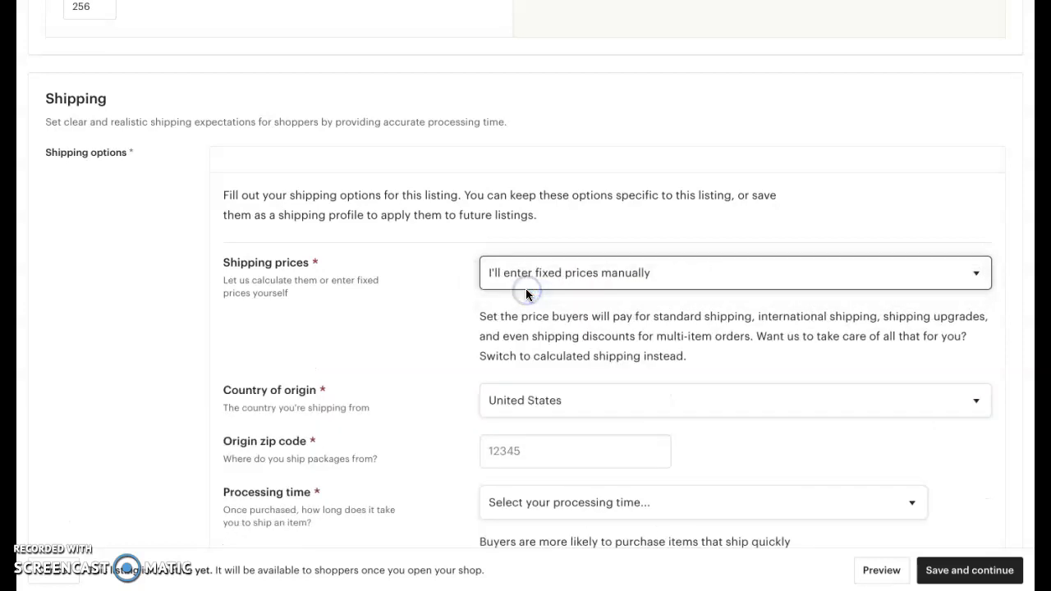
# Enter the origin zip code for shipping and set the processing time to 1 business day.
pyautogui.scroll(-8, 538, 411)
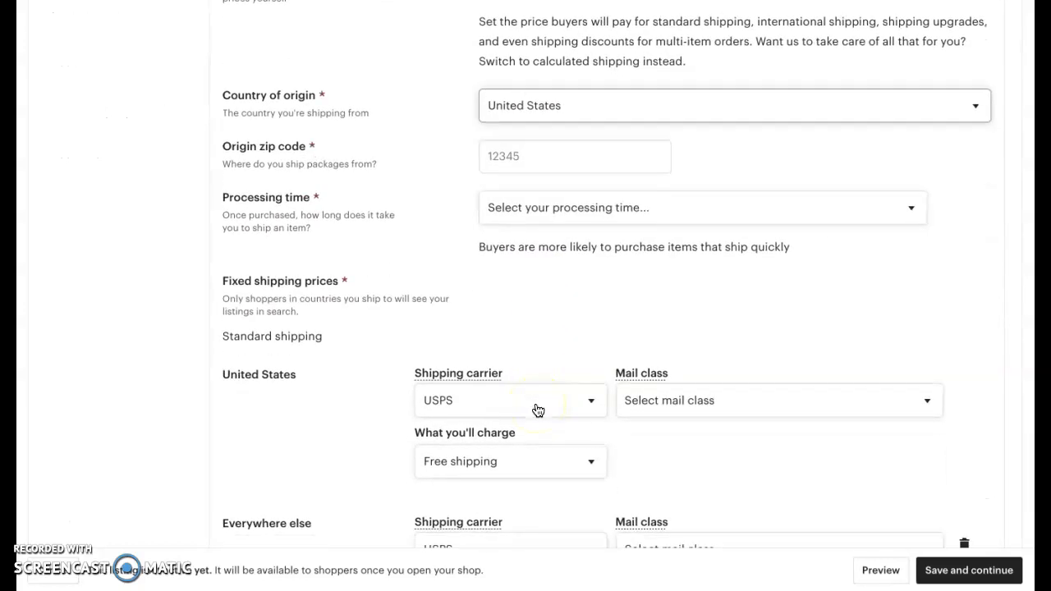
pyautogui.scroll(-4, 538, 411)
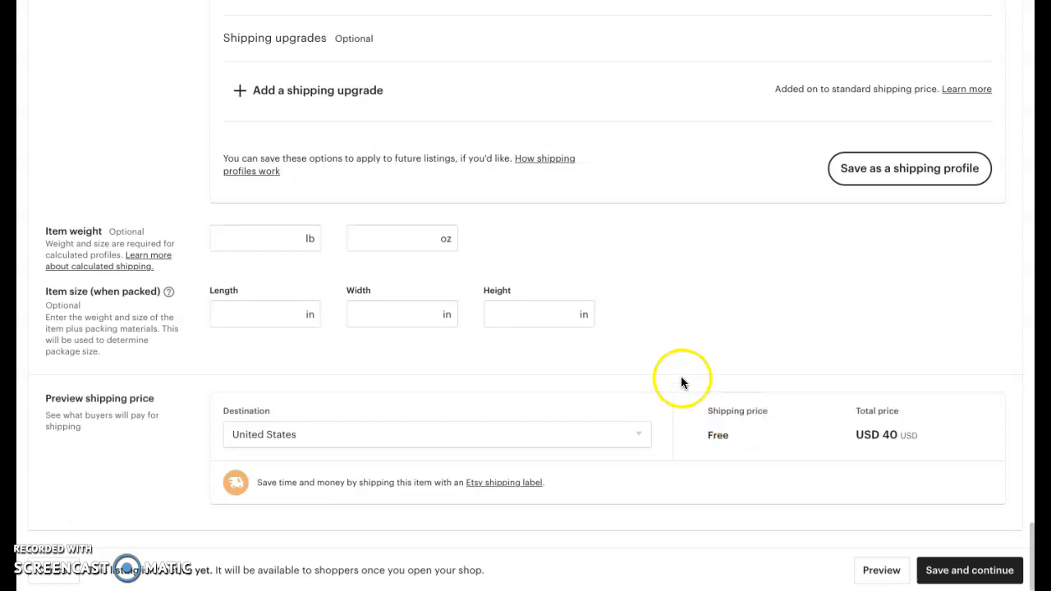
pyautogui.scroll(4, 567, 366)
pyautogui.scroll(7, 572, 351)
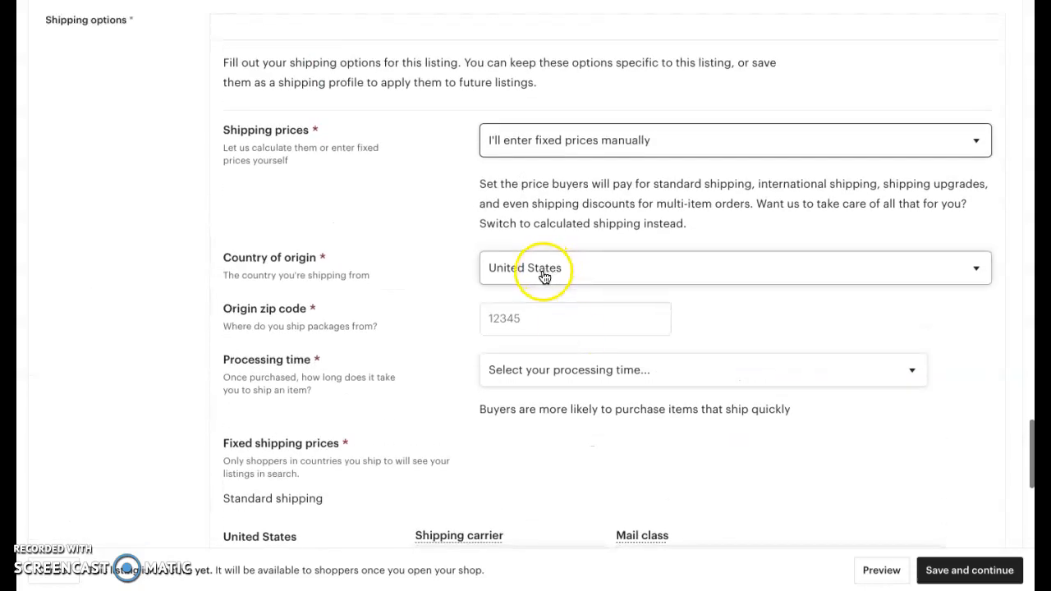
pyautogui.click(545, 322)
pyautogui.write('54701')
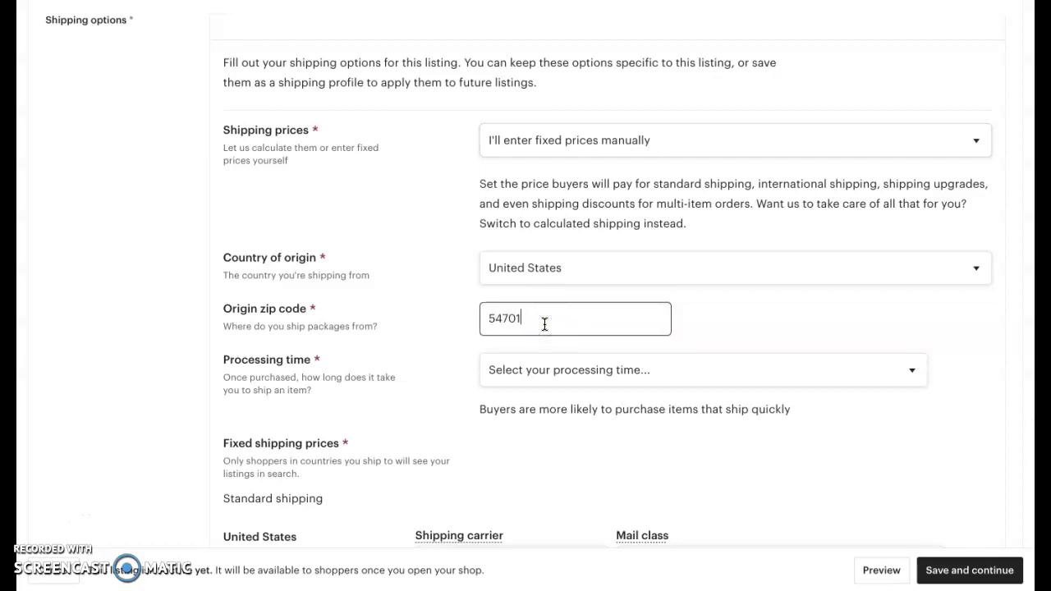
pyautogui.click(567, 372)
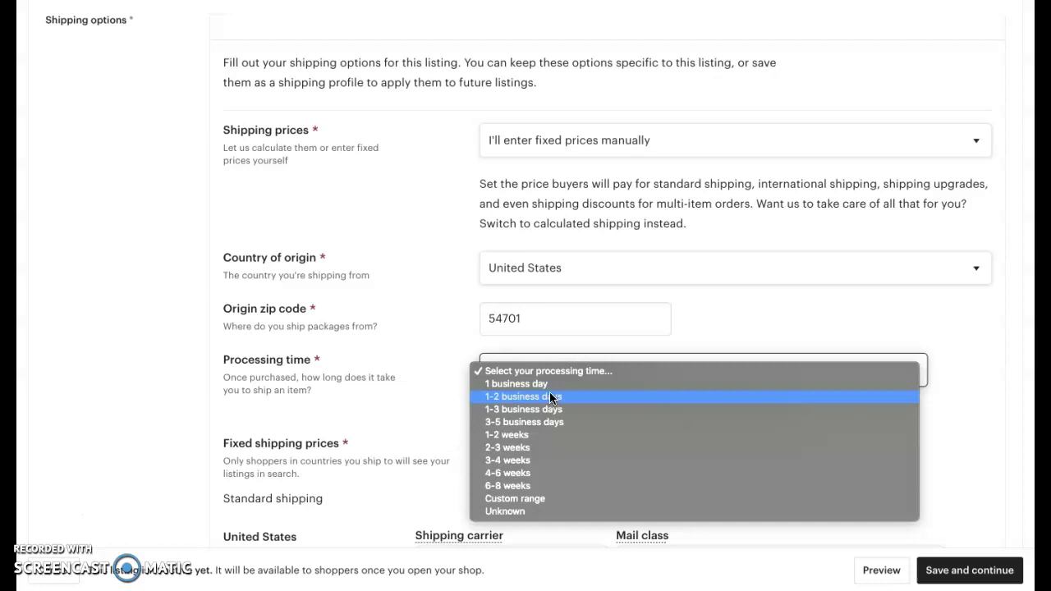
pyautogui.click(542, 383)
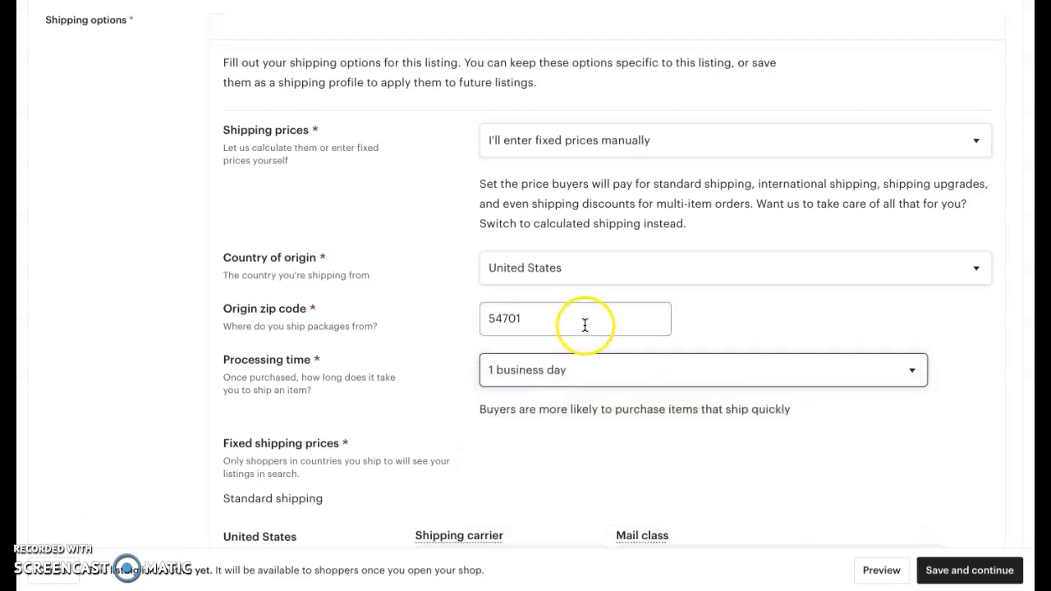
# Set the listing's shipping prices to "Calculate them for me (Recommended)" and offer free domestic shipping.
pyautogui.scroll(-2, 413, 292)
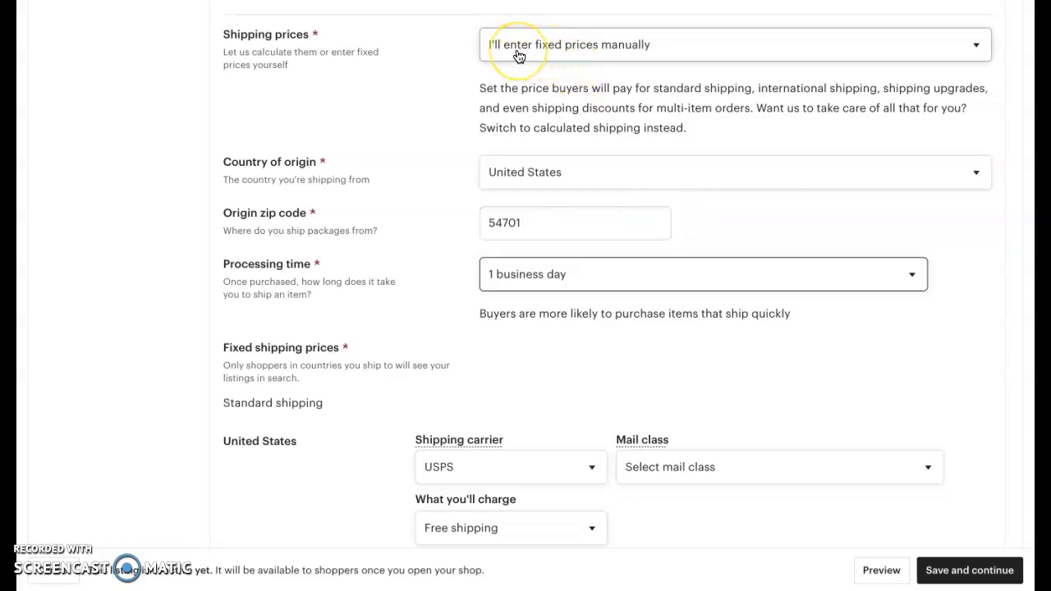
pyautogui.click(600, 46)
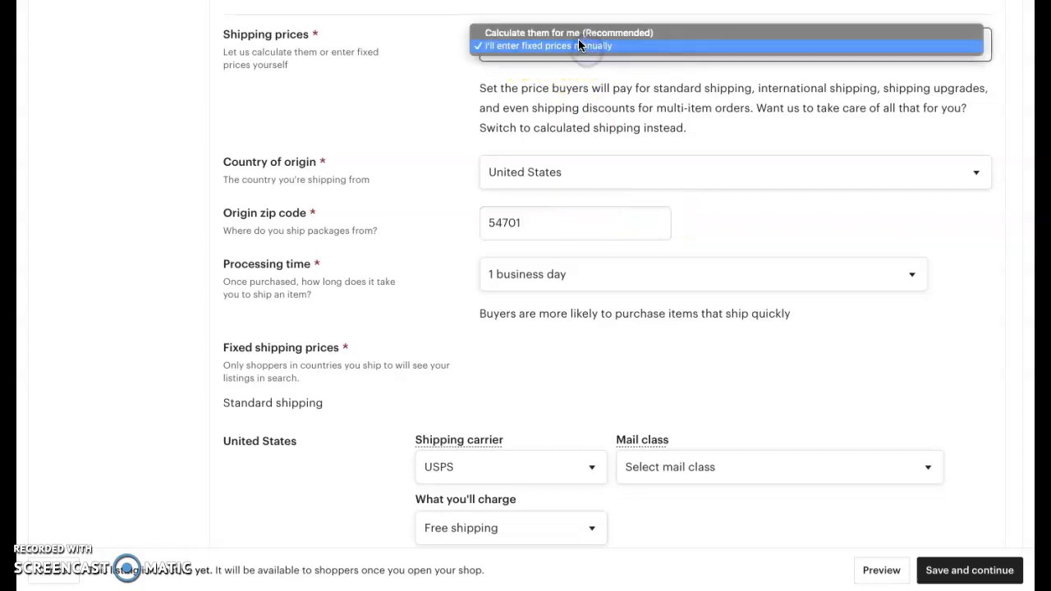
pyautogui.click(572, 35)
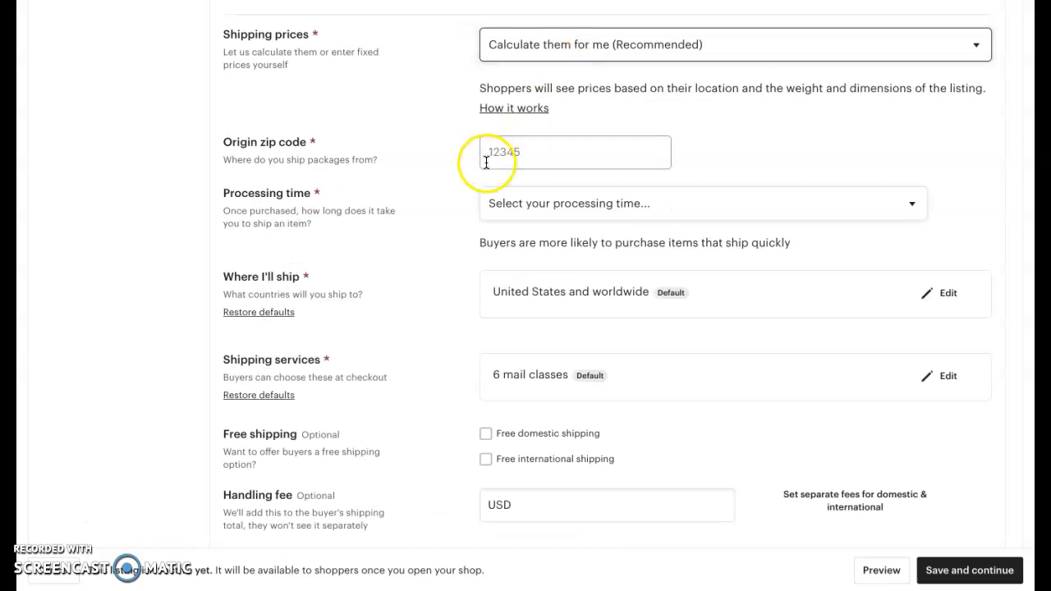
pyautogui.scroll(-2, 410, 267)
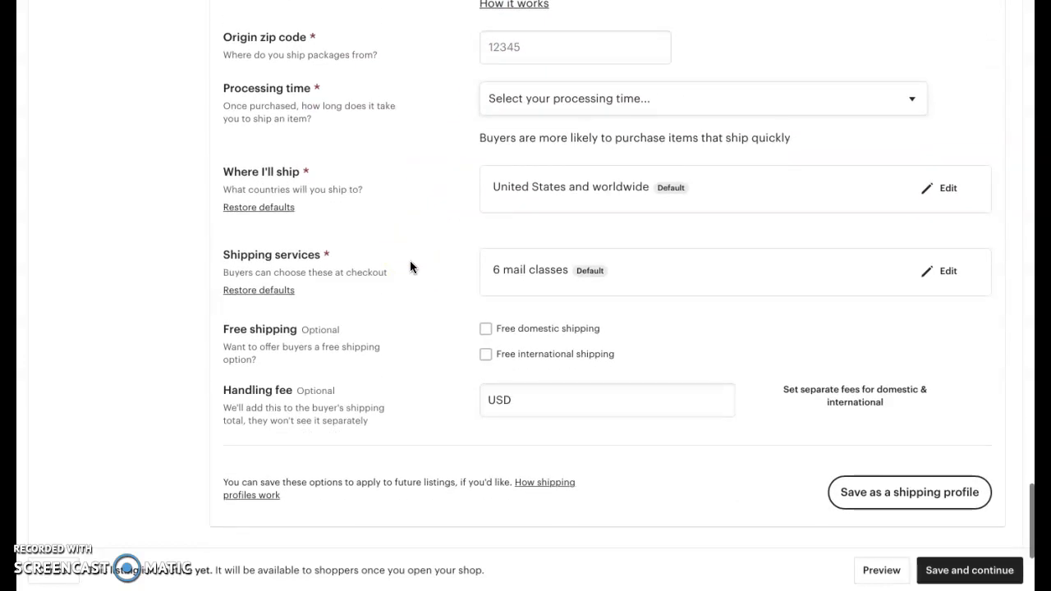
pyautogui.click(487, 329)
# Enter the origin zip code for calculated shipping and set the processing time to 1 business day.
pyautogui.scroll(3, 444, 123)
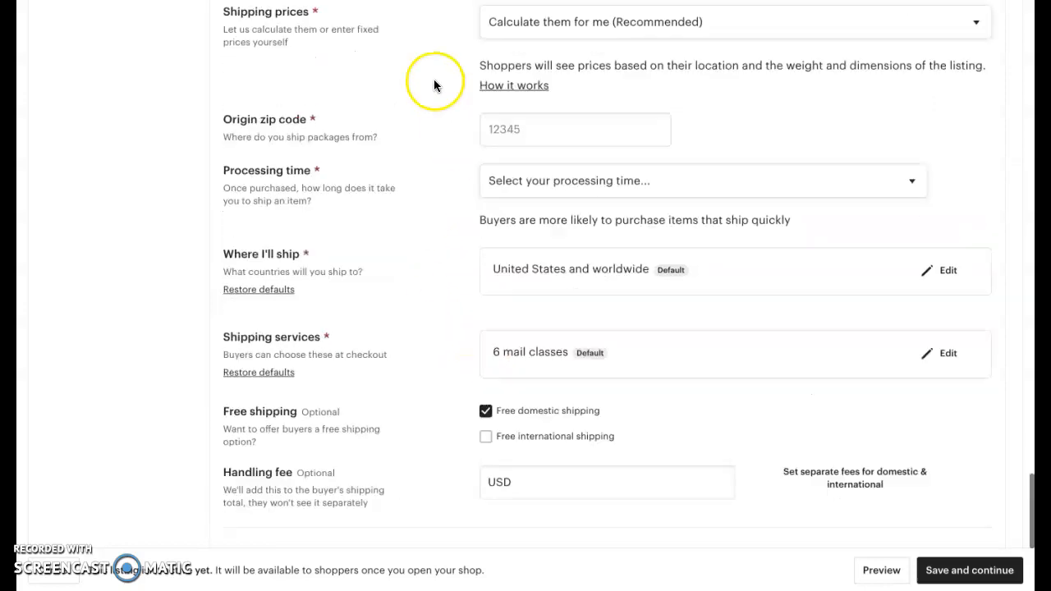
pyautogui.click(529, 236)
pyautogui.write('54701')
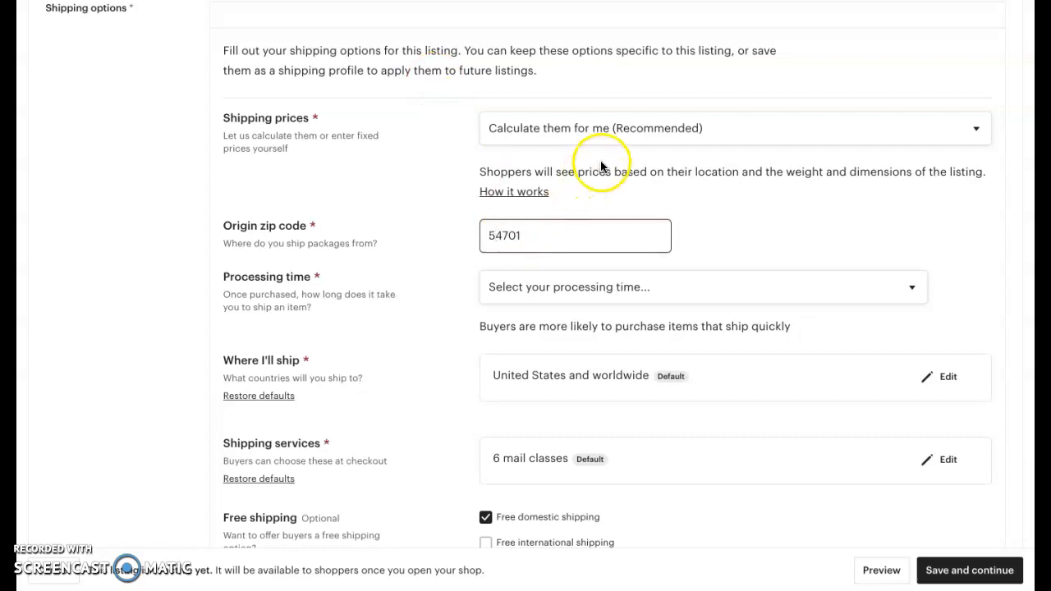
pyautogui.click(597, 136)
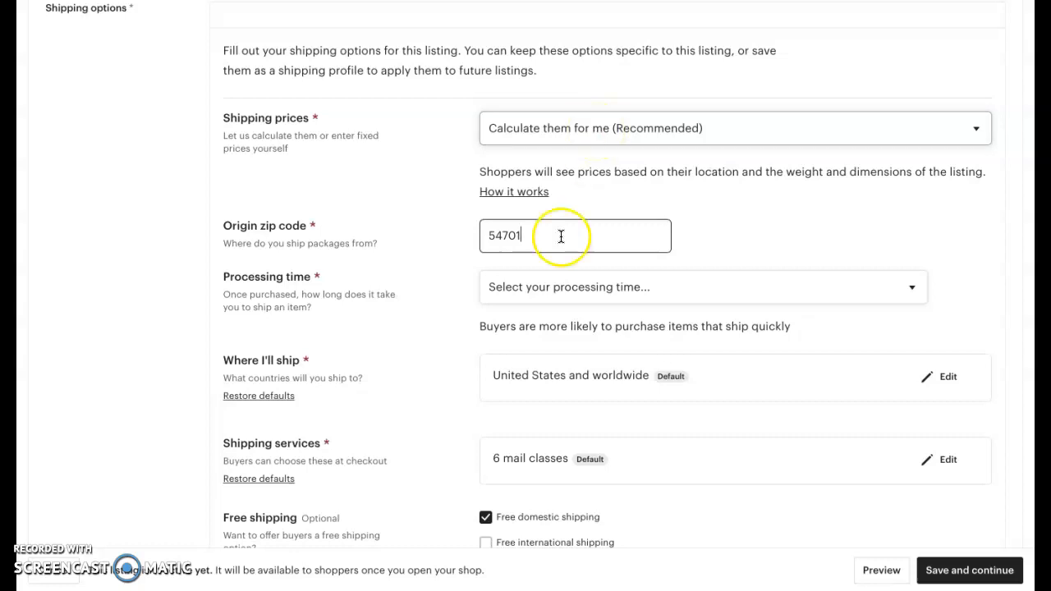
pyautogui.click(530, 292)
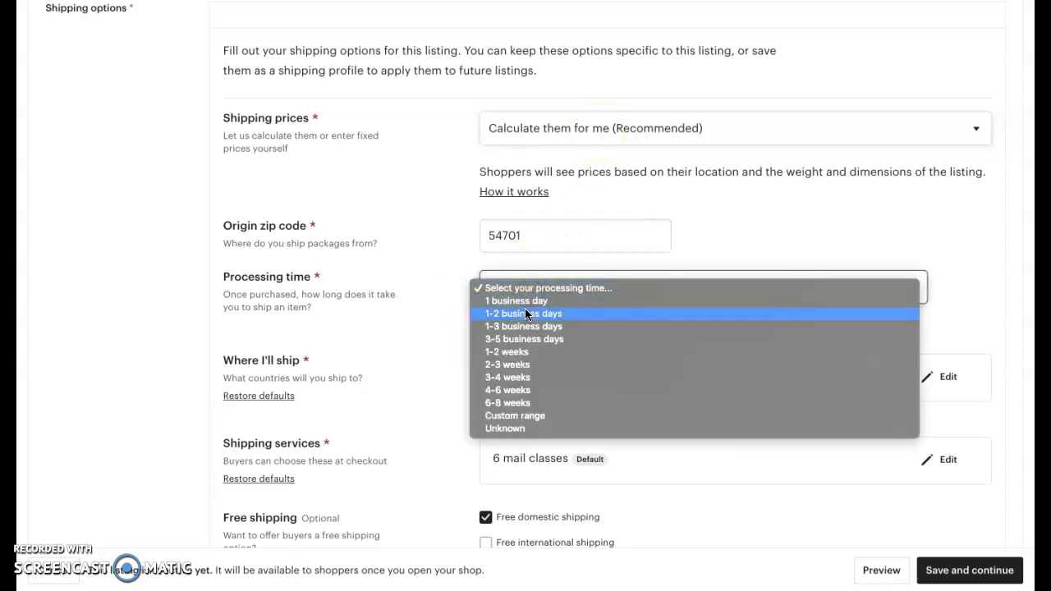
pyautogui.click(525, 305)
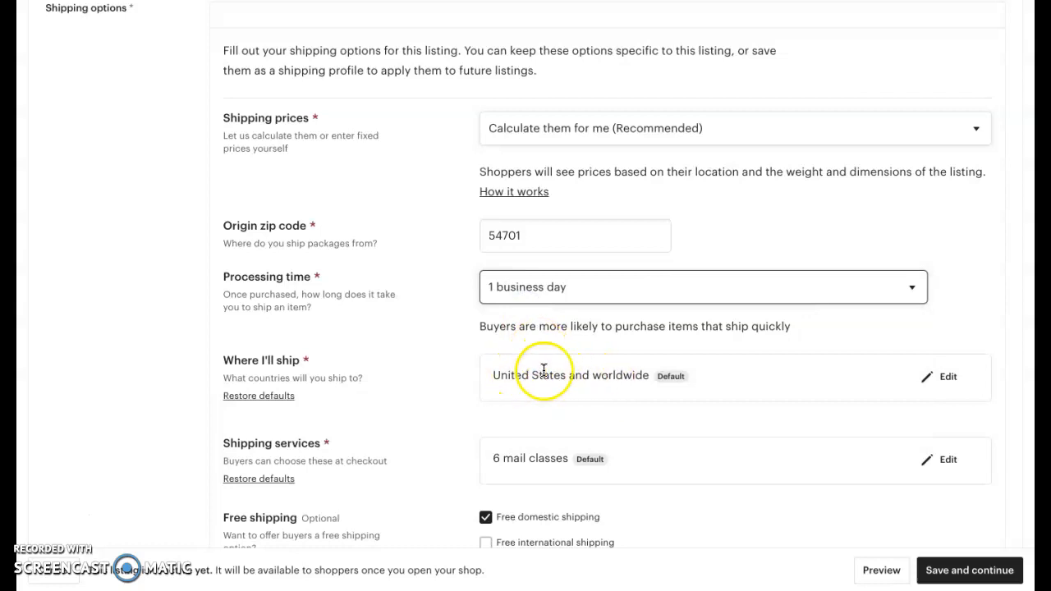
# Exclude USPS Priority Mail, Priority Mail Express, Priority Mail International and Priority Mail Express International from the offered shipping services.
pyautogui.scroll(-1, 571, 383)
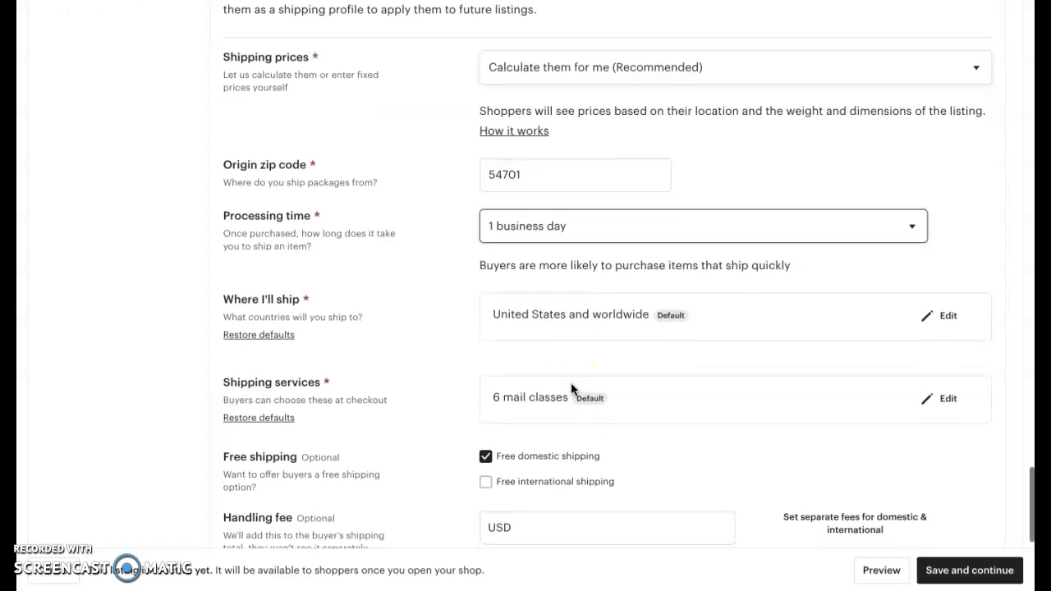
pyautogui.click(948, 400)
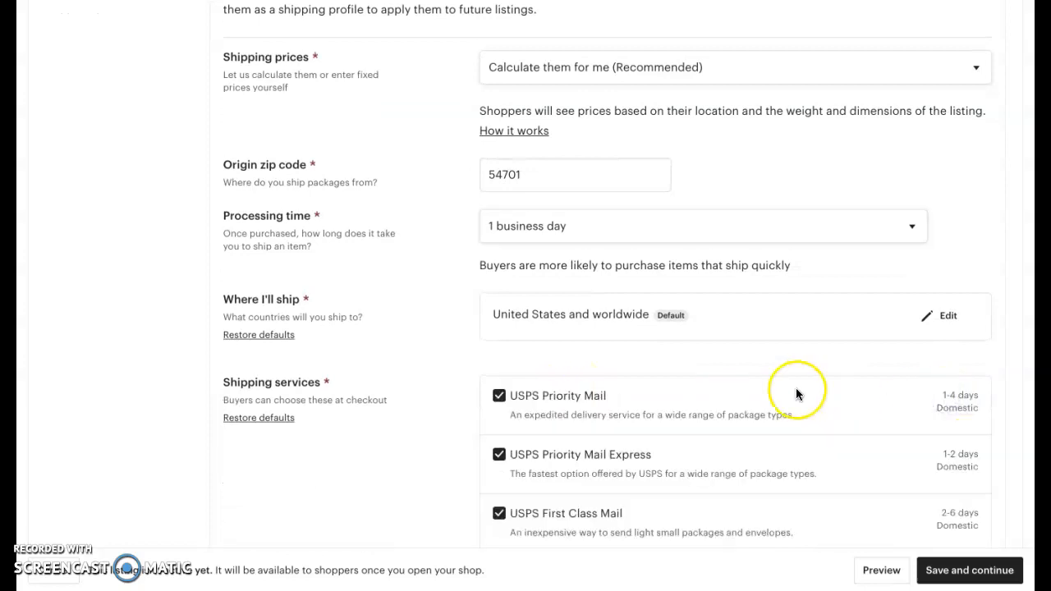
pyautogui.scroll(-3, 794, 391)
pyautogui.scroll(-1, 796, 394)
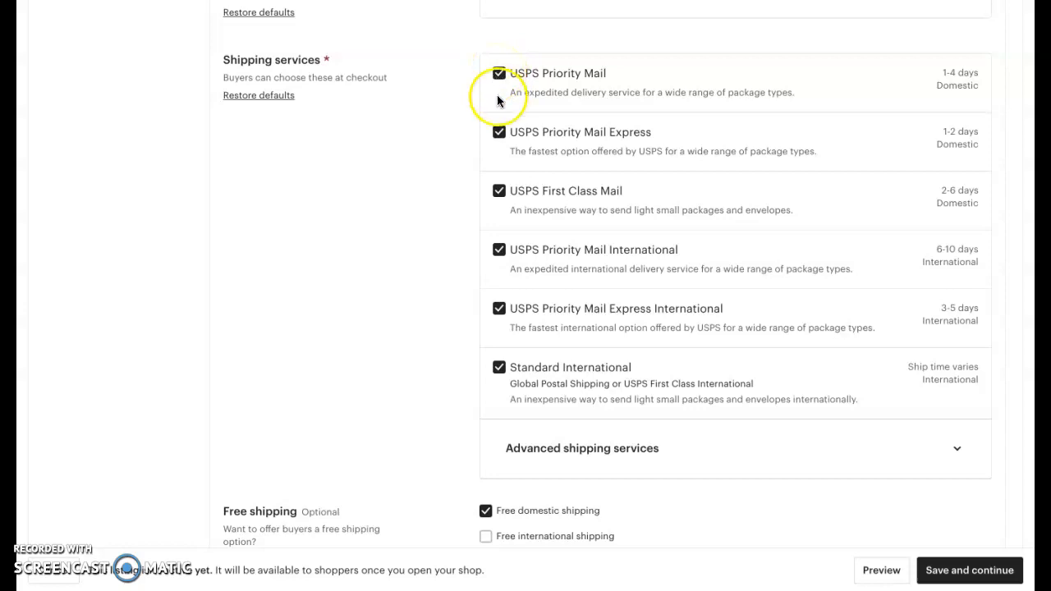
pyautogui.click(500, 134)
pyautogui.click(499, 73)
pyautogui.click(499, 249)
pyautogui.click(500, 308)
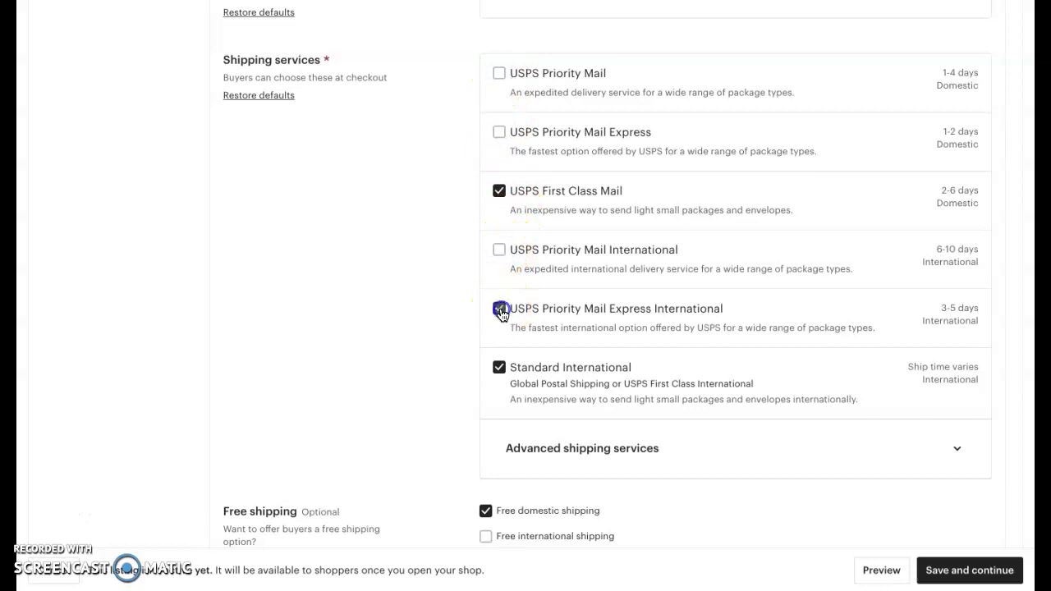
# Try to exclude Standard International from the shipping services as well.
pyautogui.click(500, 368)
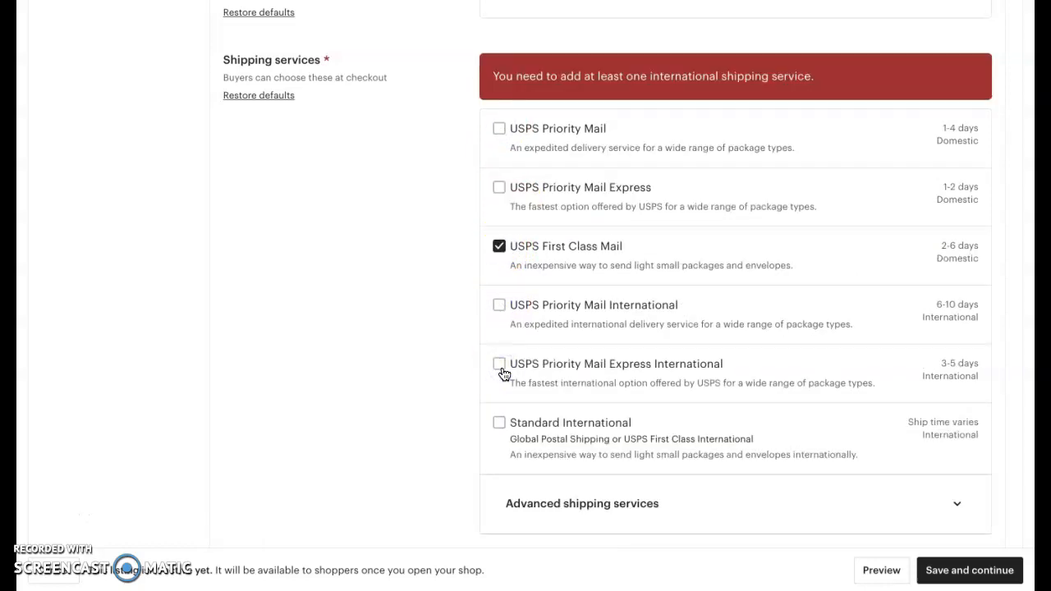
pyautogui.click(500, 423)
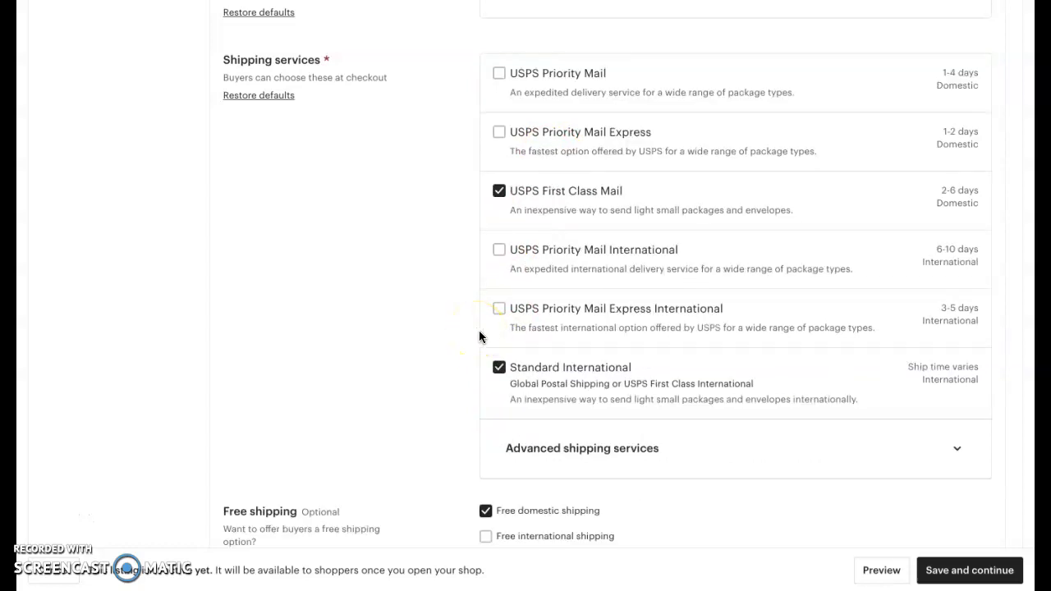
pyautogui.click(499, 370)
# Limit the shipping destinations to the United States only by deselecting all countries.
pyautogui.scroll(4, 442, 274)
pyautogui.scroll(3, 441, 274)
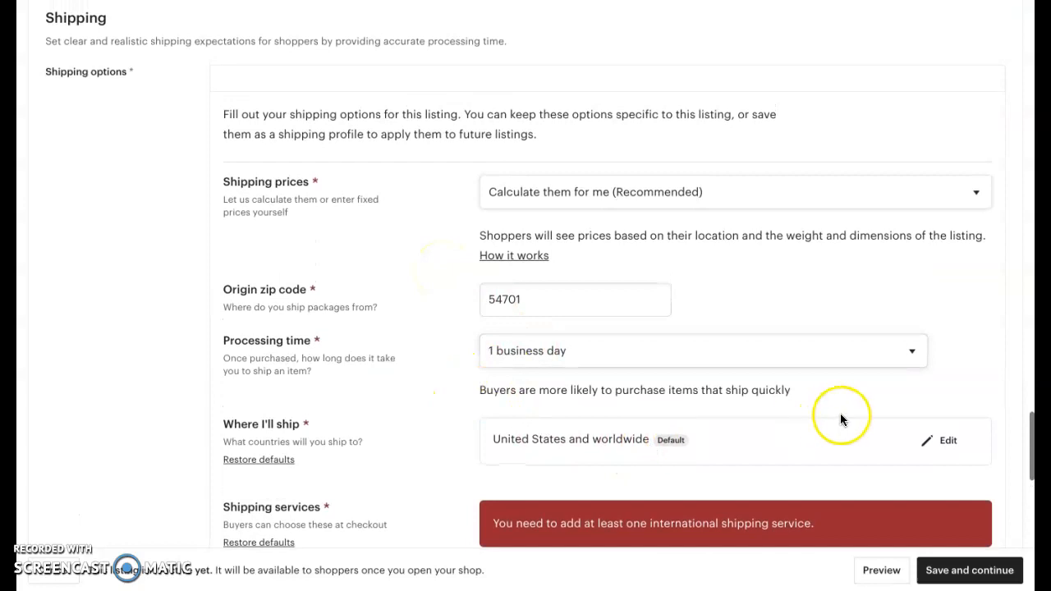
pyautogui.click(943, 440)
pyautogui.scroll(-1, 587, 419)
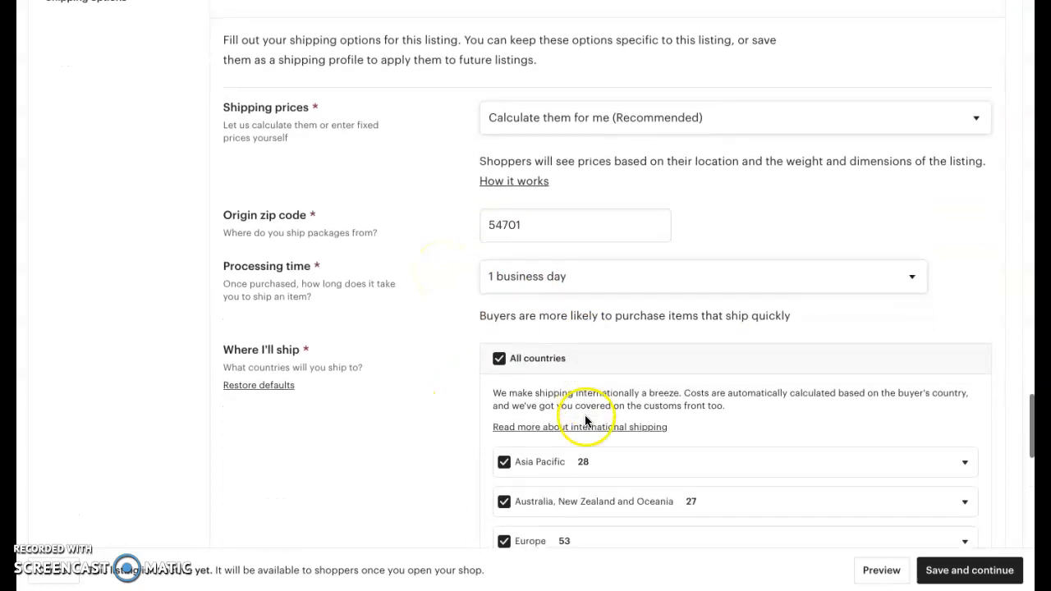
pyautogui.click(500, 358)
pyautogui.scroll(-1, 465, 392)
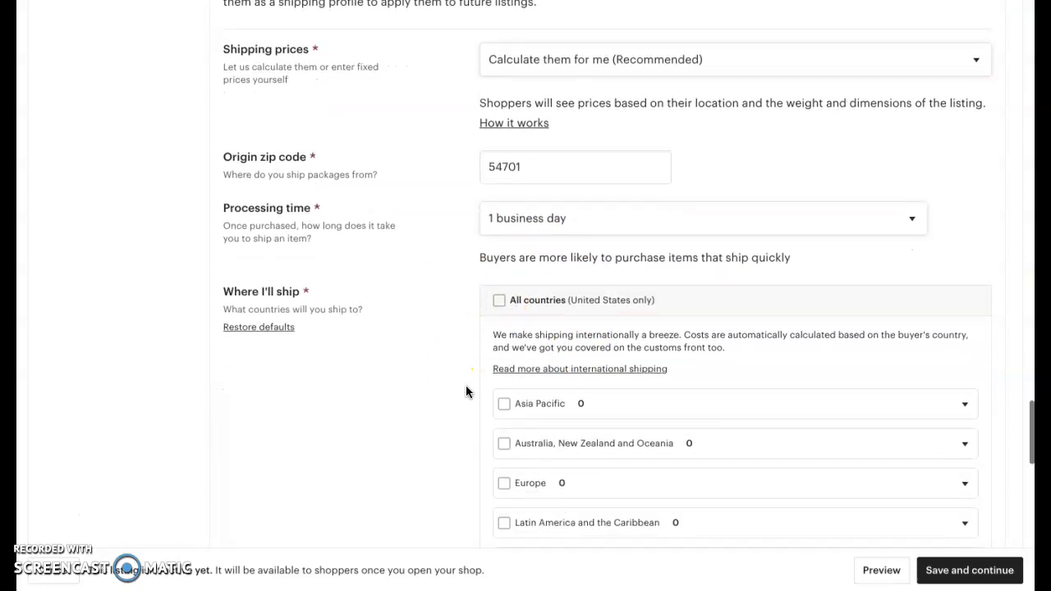
# Include Standard International among the offered shipping services again.
pyautogui.scroll(-6, 921, 427)
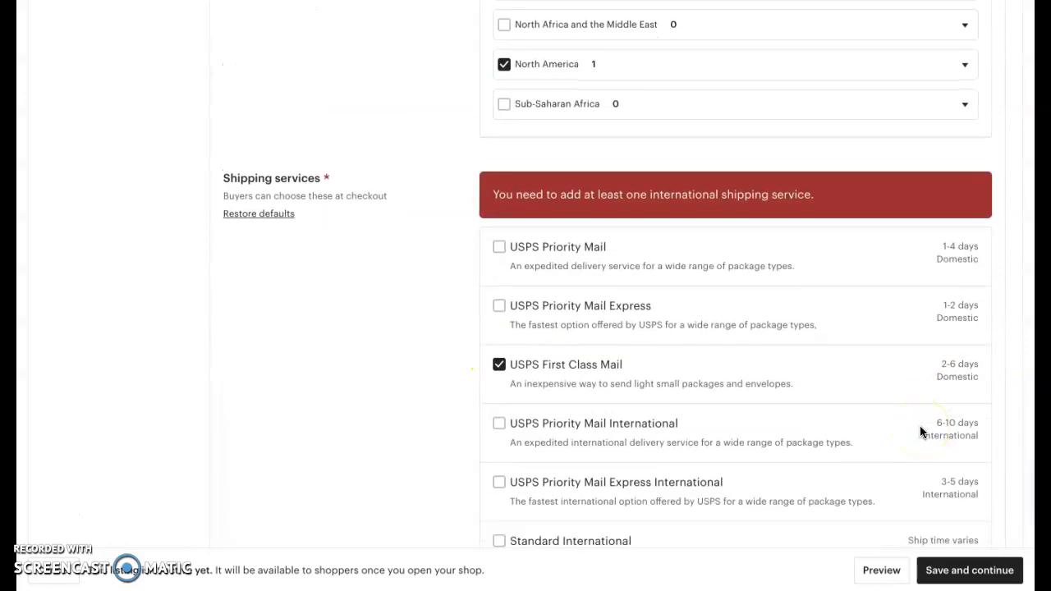
pyautogui.scroll(-2, 921, 431)
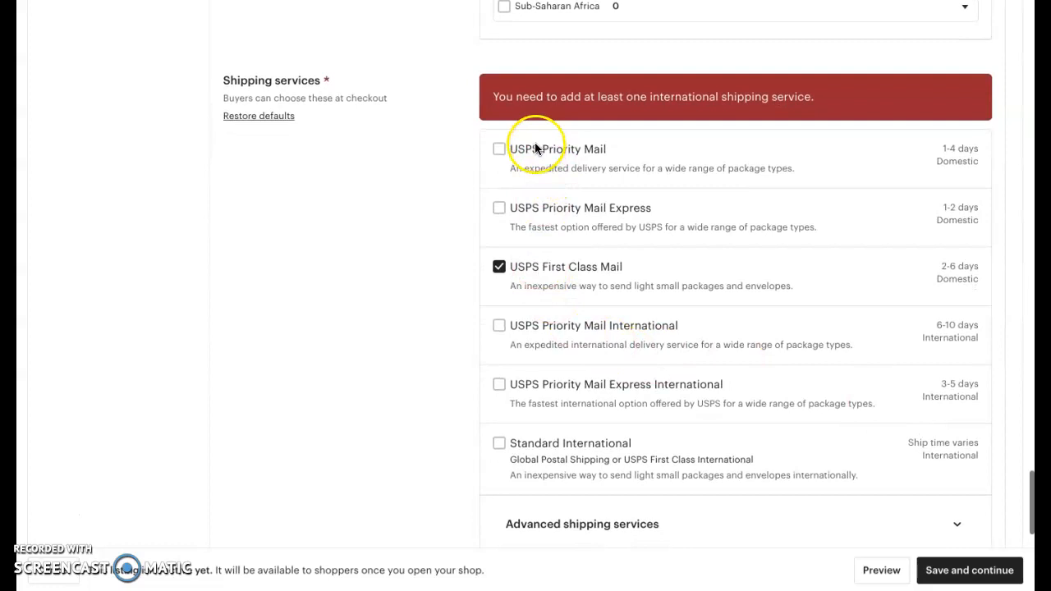
pyautogui.scroll(-1, 436, 461)
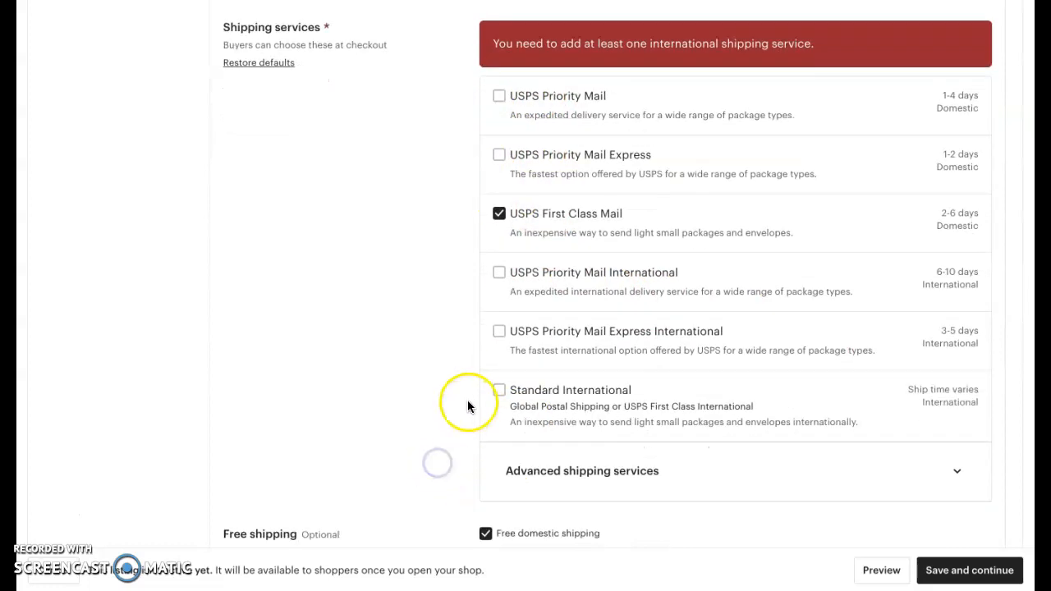
pyautogui.scroll(-2, 431, 418)
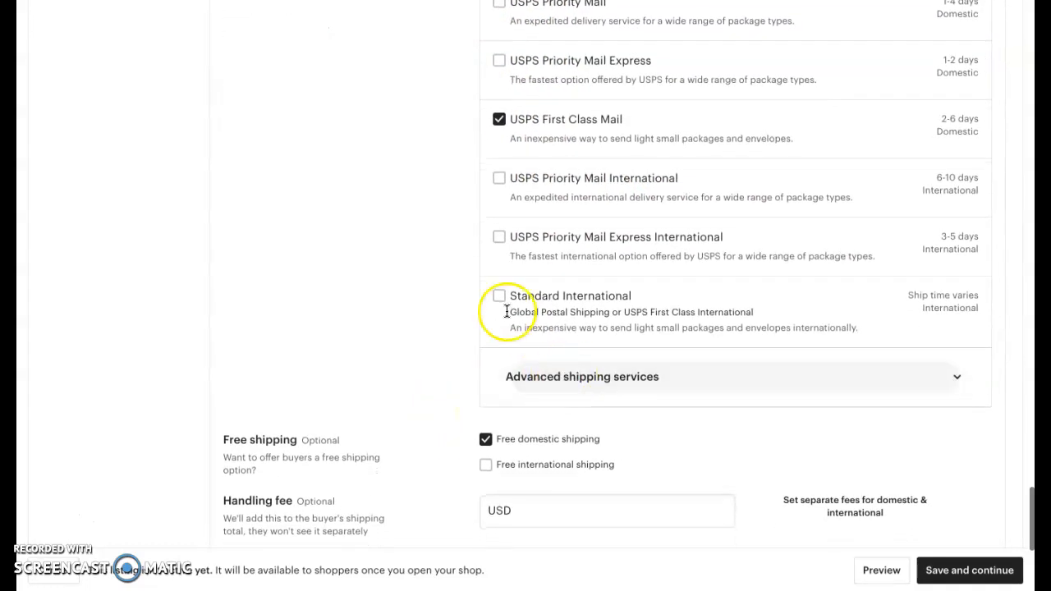
pyautogui.click(499, 295)
# Set the packed item size to 6 in length, 6 in width and 6 in height.
pyautogui.scroll(-1, 498, 296)
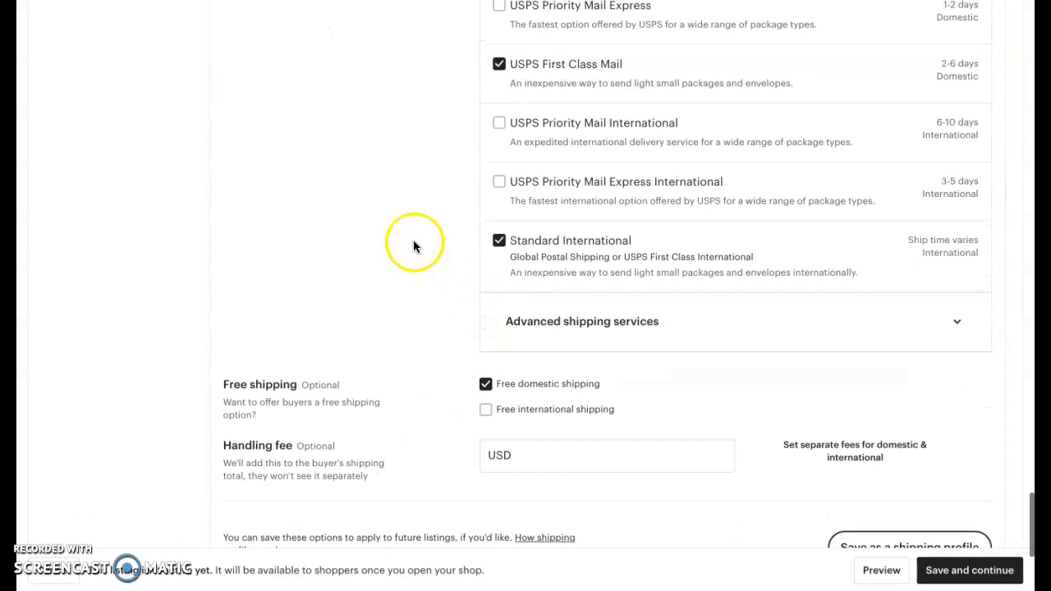
pyautogui.scroll(-2, 482, 400)
pyautogui.scroll(-3, 481, 401)
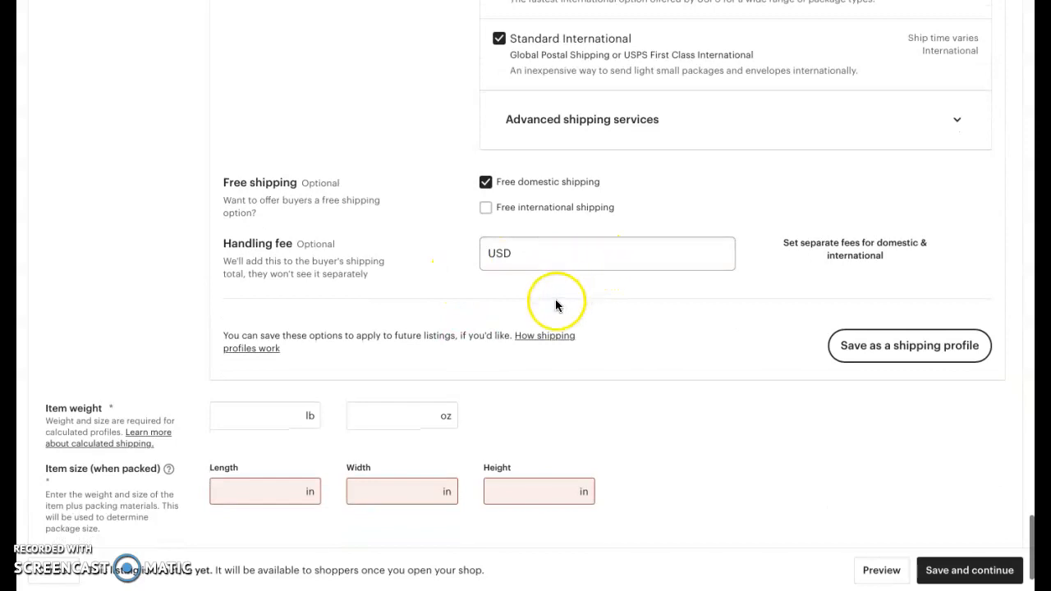
pyautogui.scroll(-3, 555, 305)
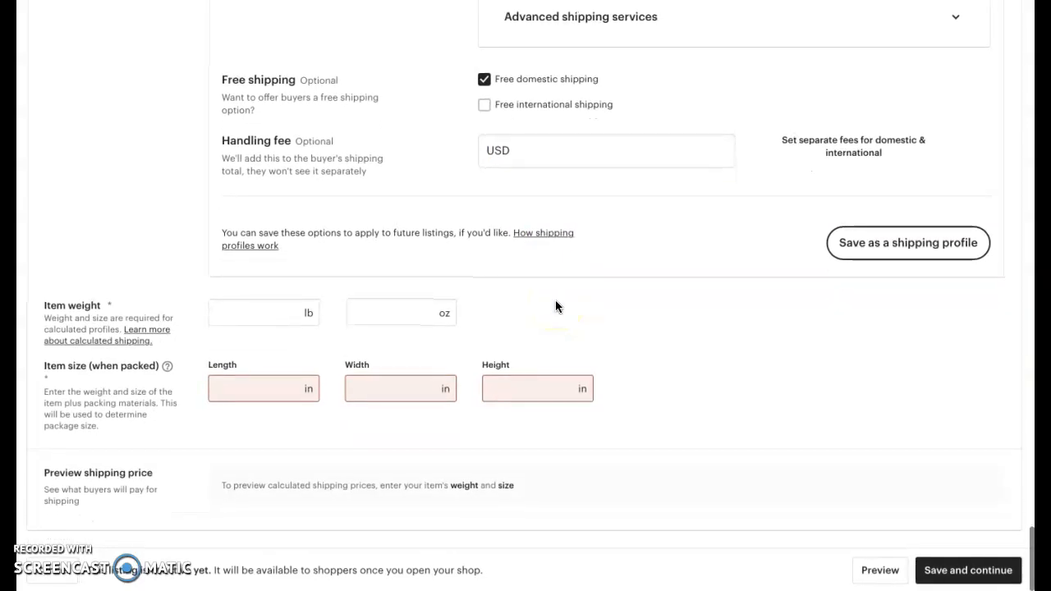
pyautogui.click(254, 391)
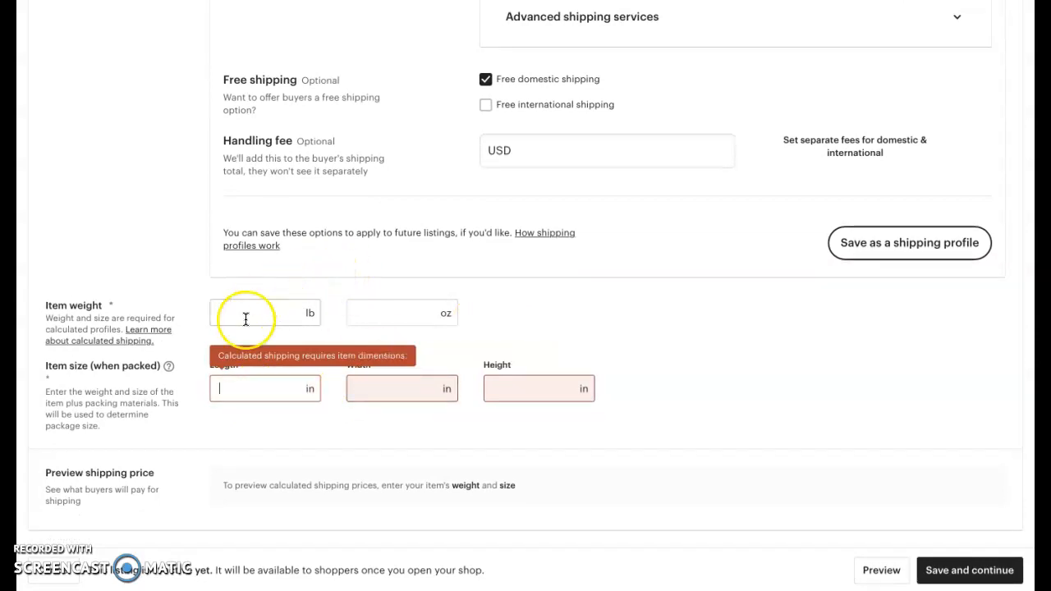
pyautogui.click(265, 387)
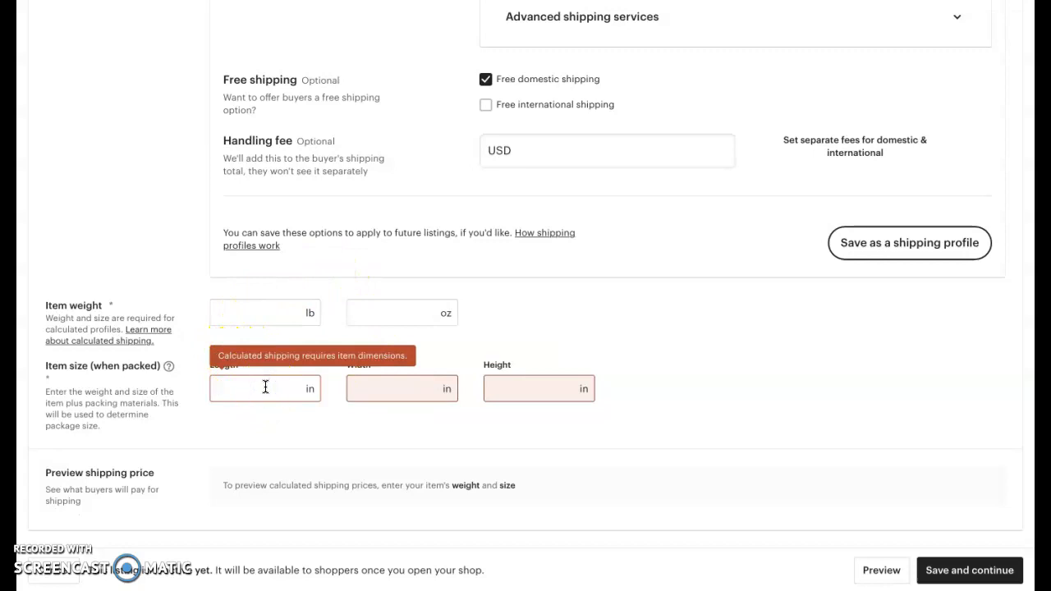
pyautogui.write('6')
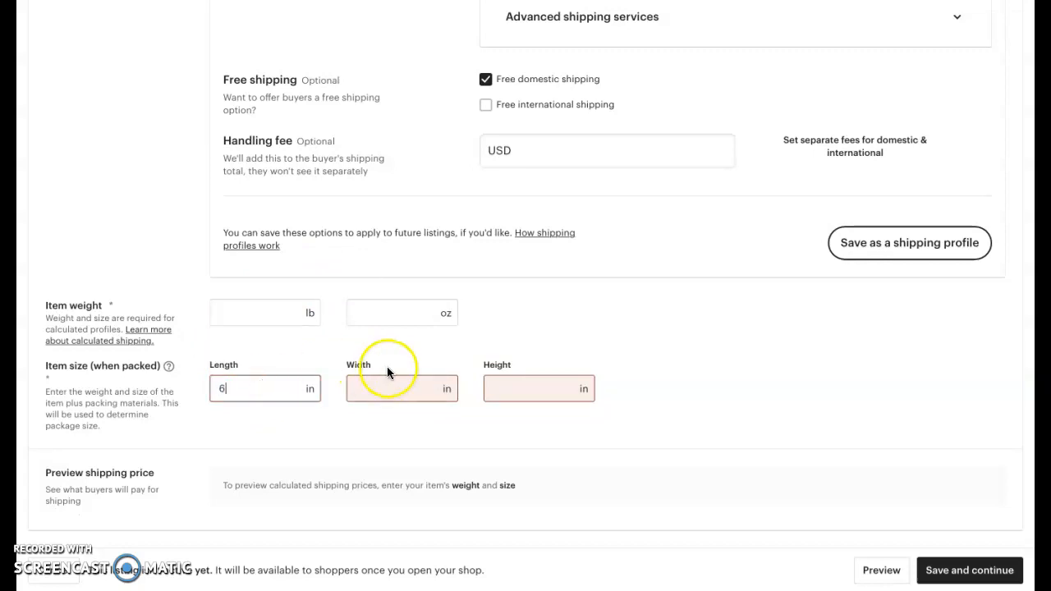
pyautogui.click(410, 385)
pyautogui.write('6')
pyautogui.click(523, 396)
pyautogui.write('6')
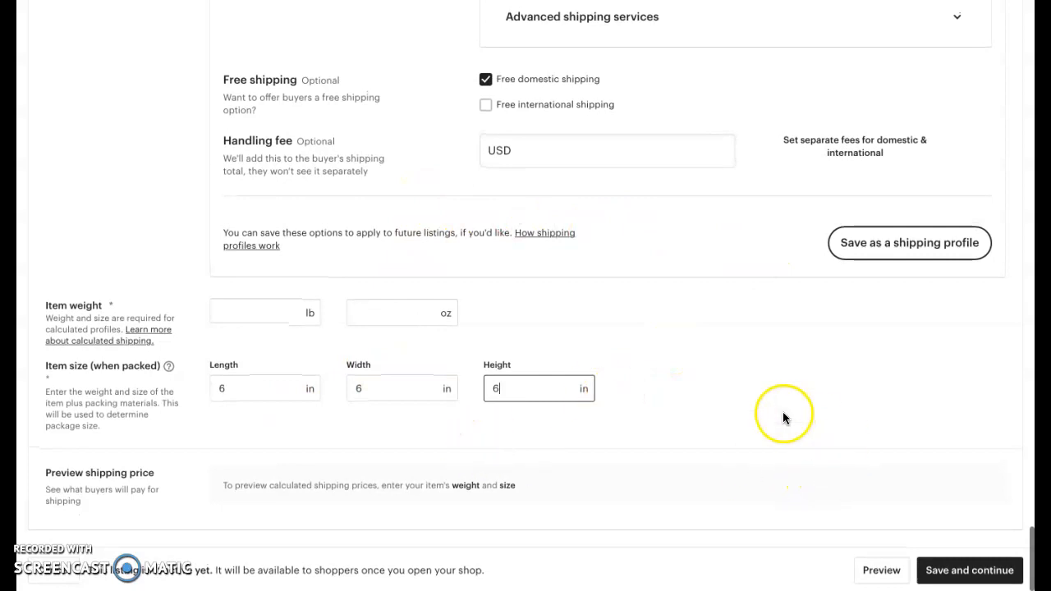
# Review the chosen destinations and shipping services, then try to save the listing and continue.
pyautogui.scroll(1, 698, 237)
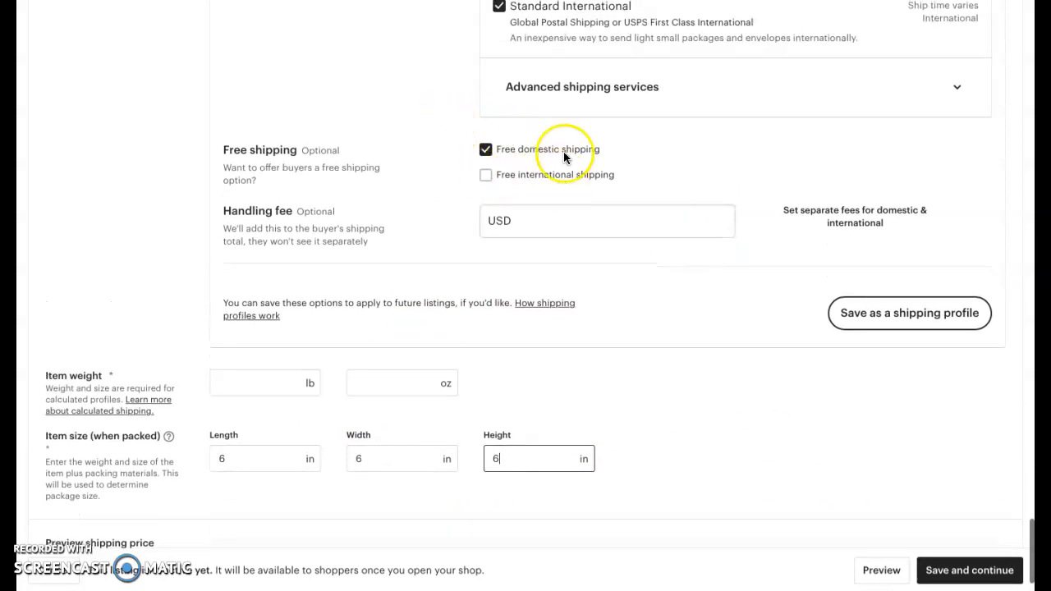
pyautogui.scroll(2, 565, 147)
pyautogui.scroll(4, 566, 142)
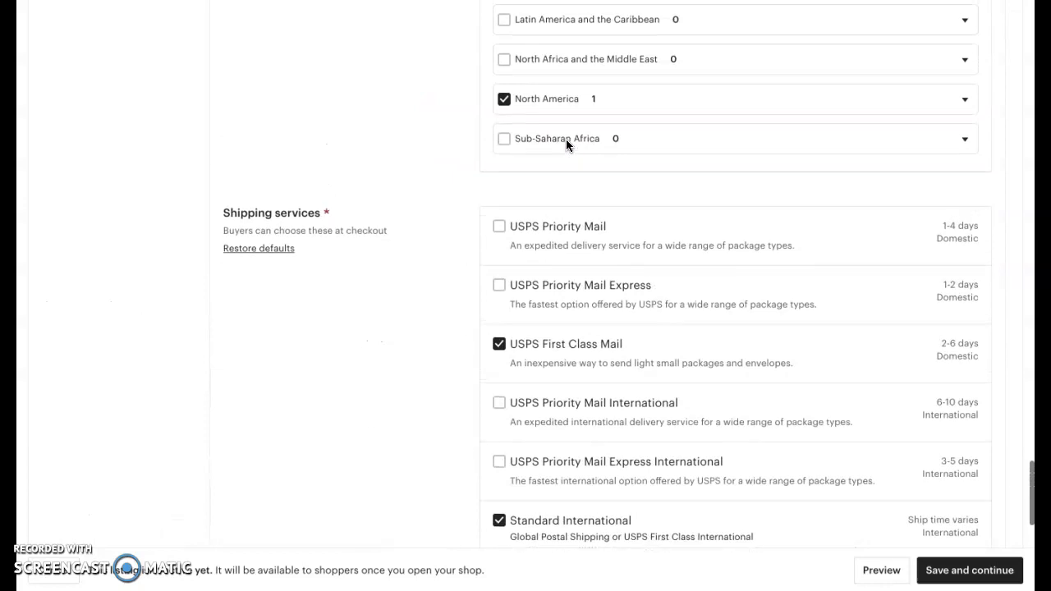
pyautogui.scroll(-1, 566, 145)
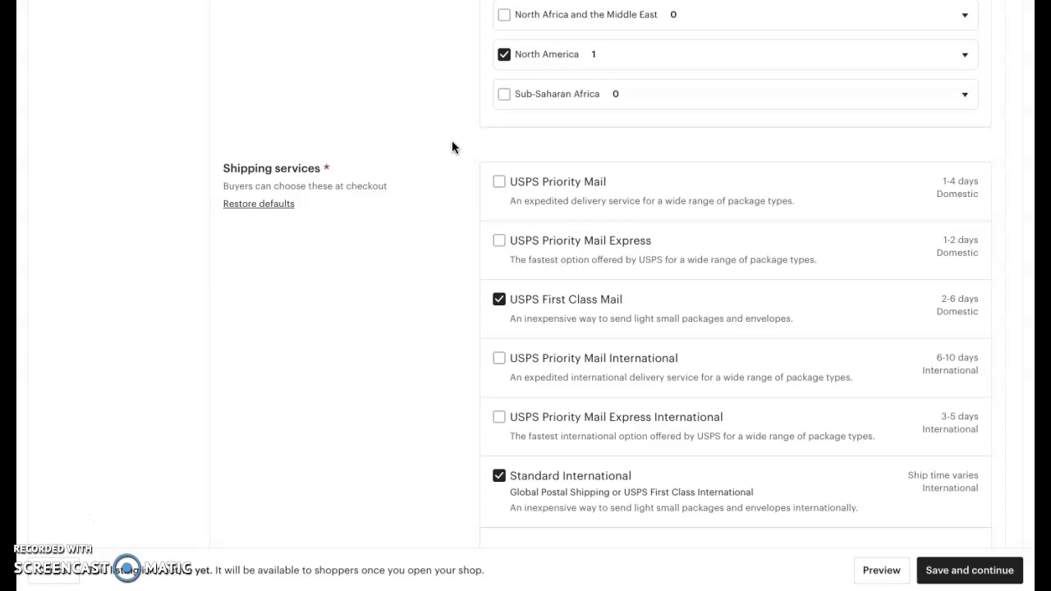
pyautogui.scroll(-7, 452, 147)
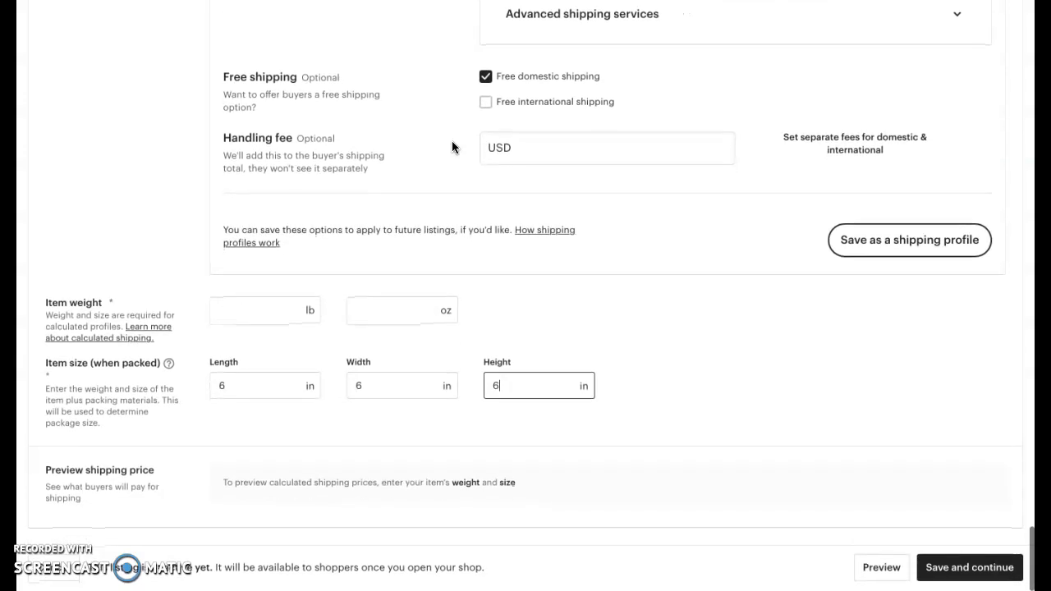
pyautogui.click(969, 569)
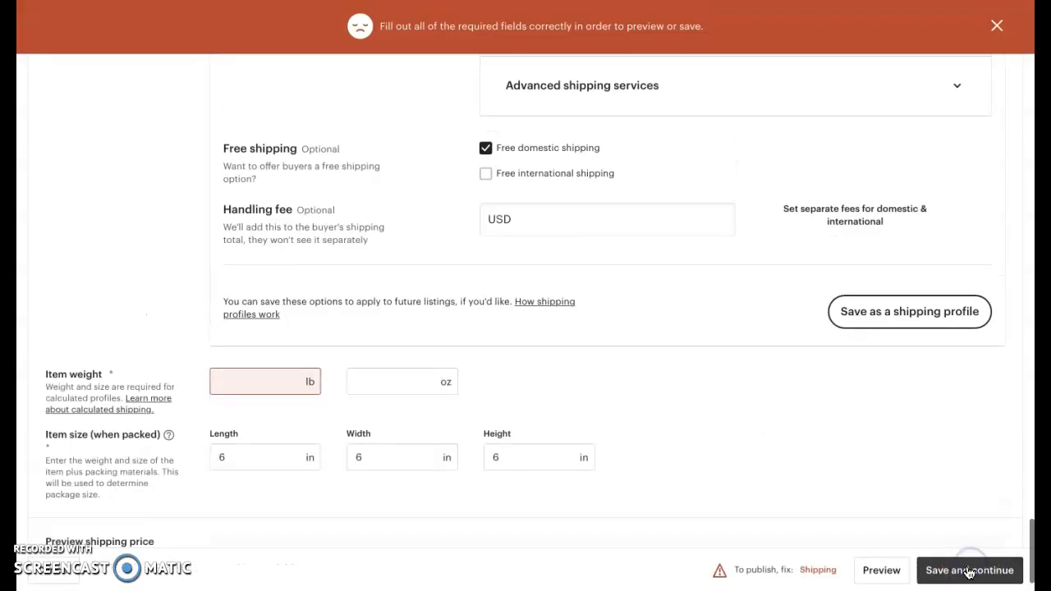
# Set the item weight to 1 lb 0 oz and check it against the selected shipping services.
pyautogui.click(278, 385)
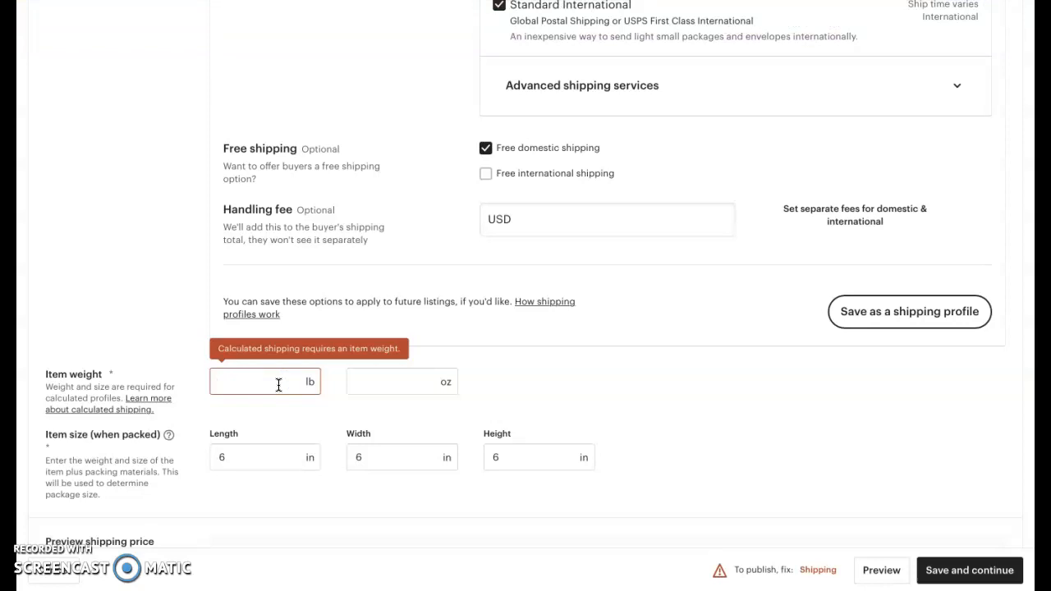
pyautogui.write('1')
pyautogui.click(419, 433)
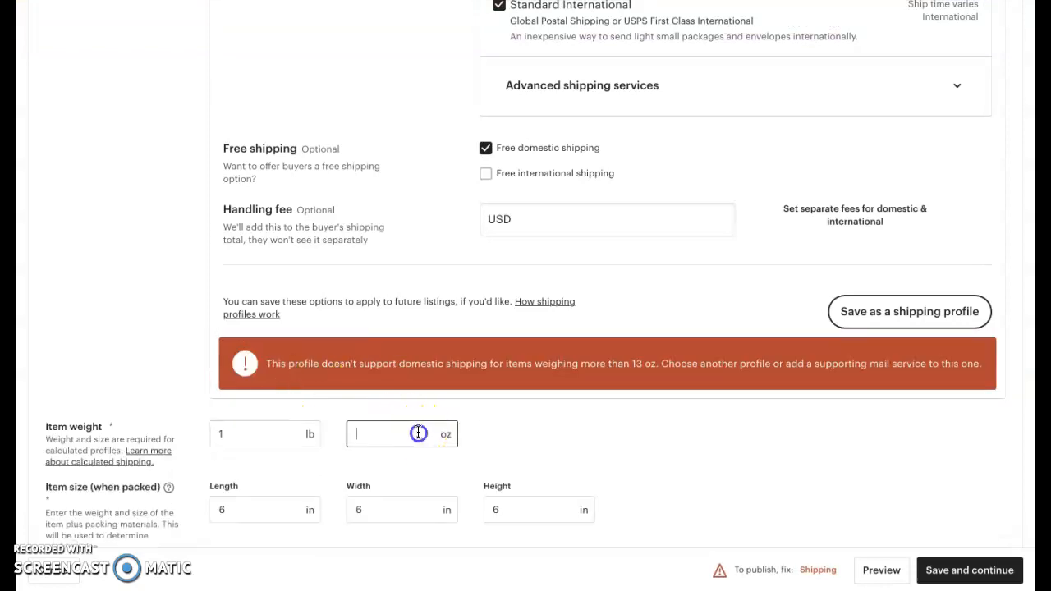
pyautogui.click(312, 447)
pyautogui.scroll(2, 467, 364)
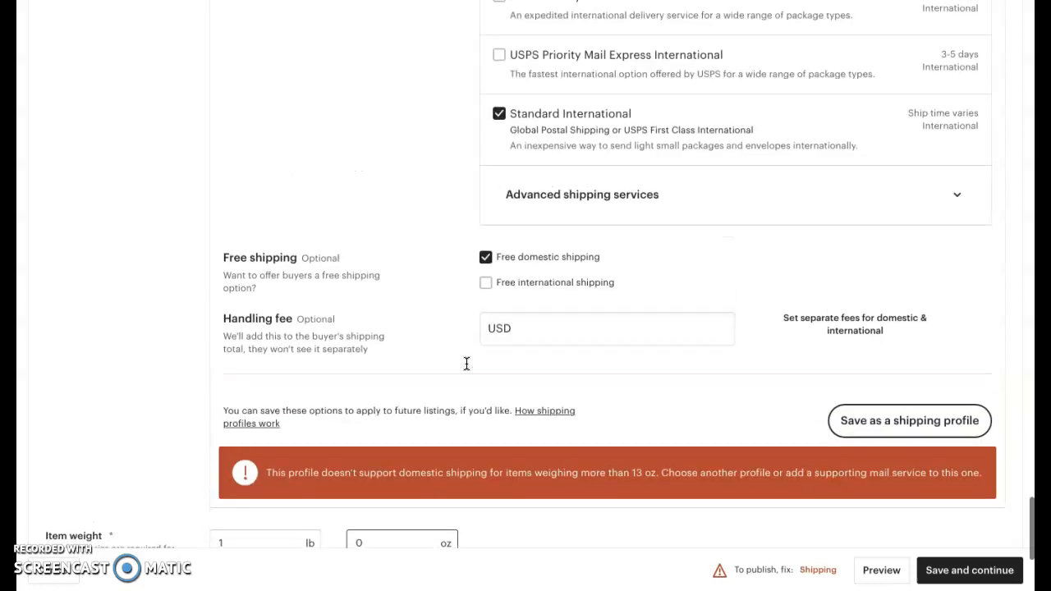
pyautogui.scroll(6, 467, 364)
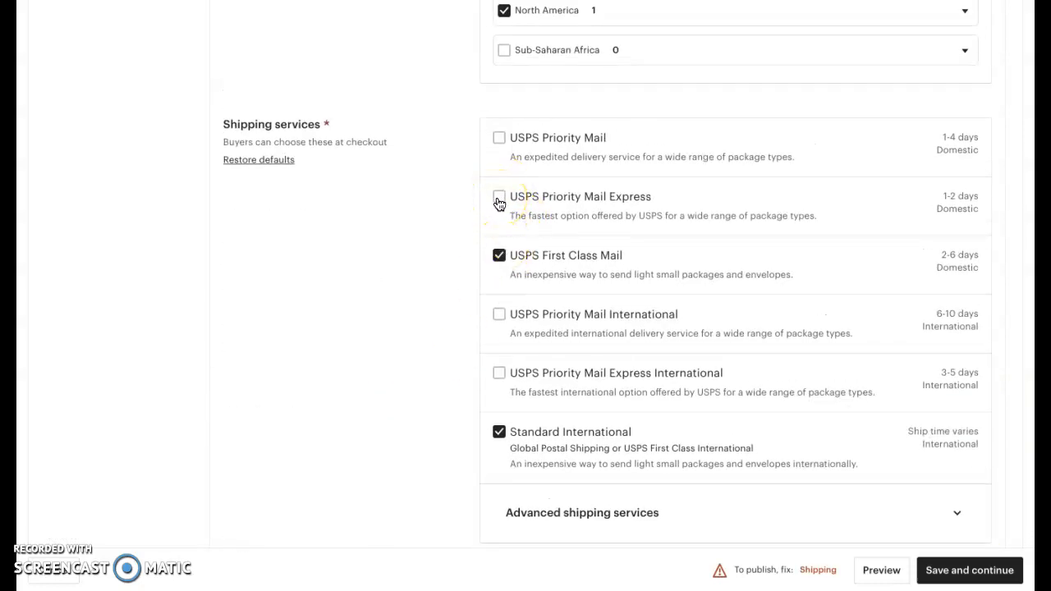
pyautogui.scroll(-9, 499, 204)
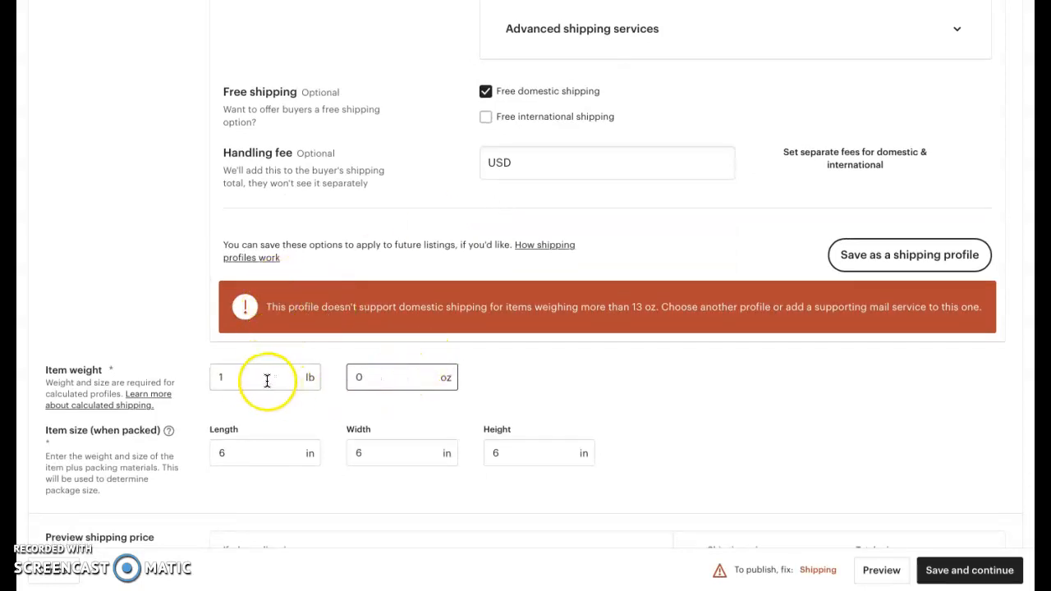
# Try changing the pounds value of the item weight to 12.
pyautogui.click(225, 377)
pyautogui.press('BackSpace')
pyautogui.write('13')
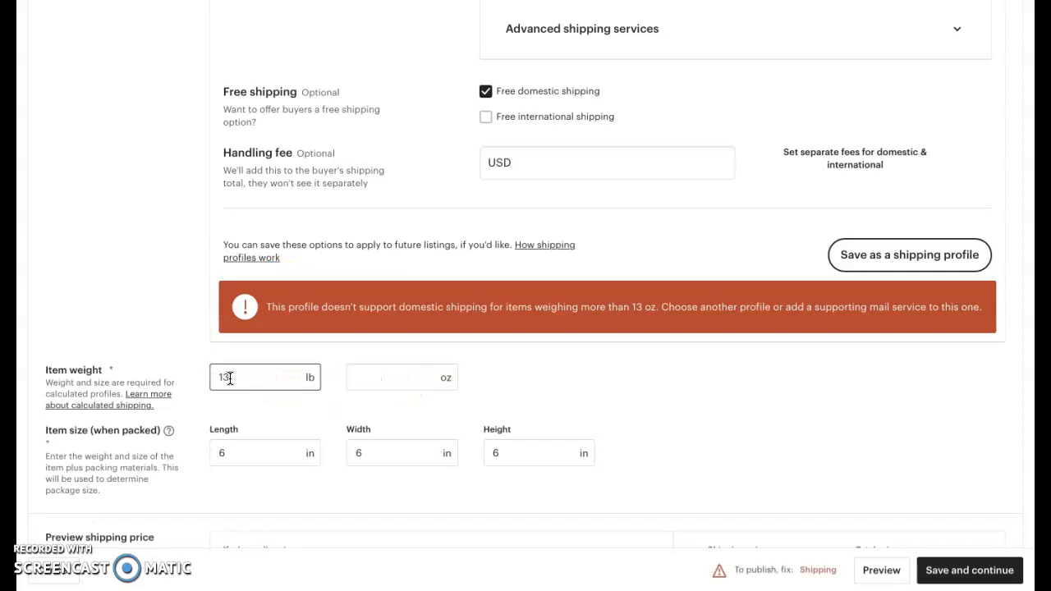
pyautogui.press('BackSpace')
pyautogui.write('2')
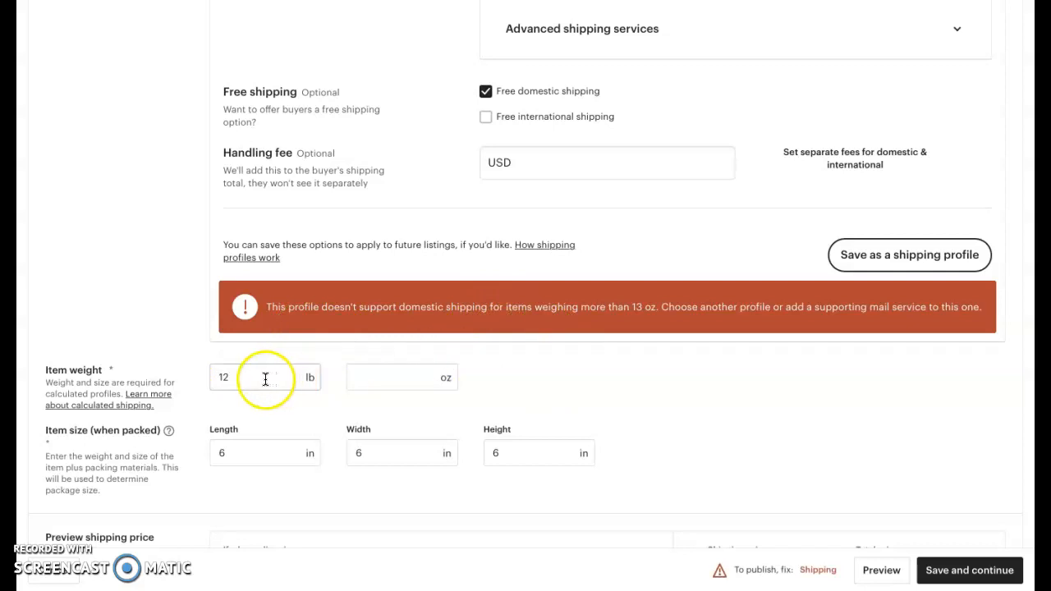
# Clear the pounds value and set the item weight to 13 oz instead.
pyautogui.click(294, 382)
pyautogui.press('BackSpace')
pyautogui.press('BackSpace')
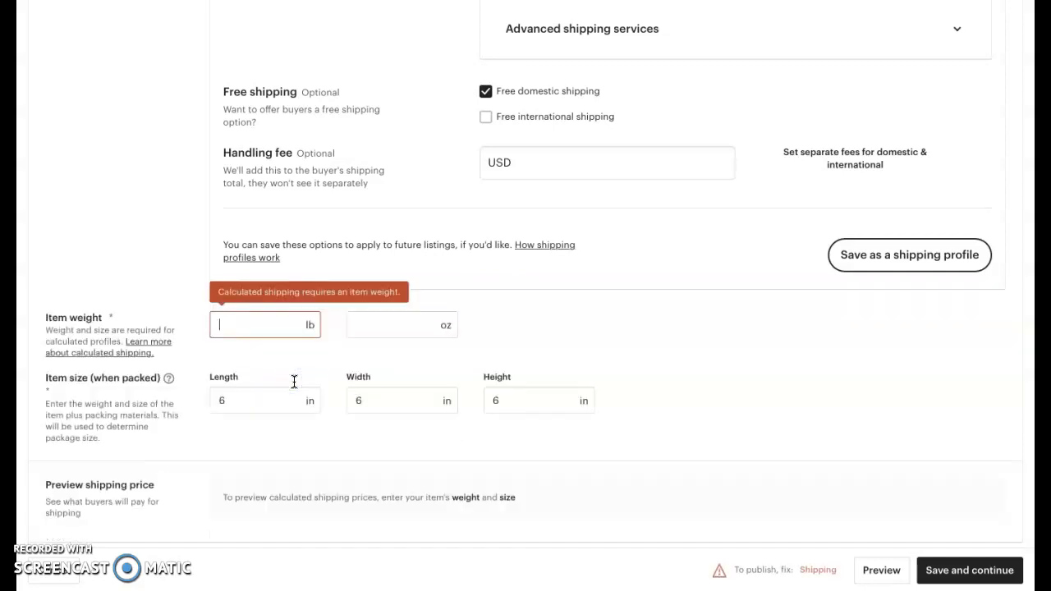
pyautogui.click(428, 326)
pyautogui.write('1')
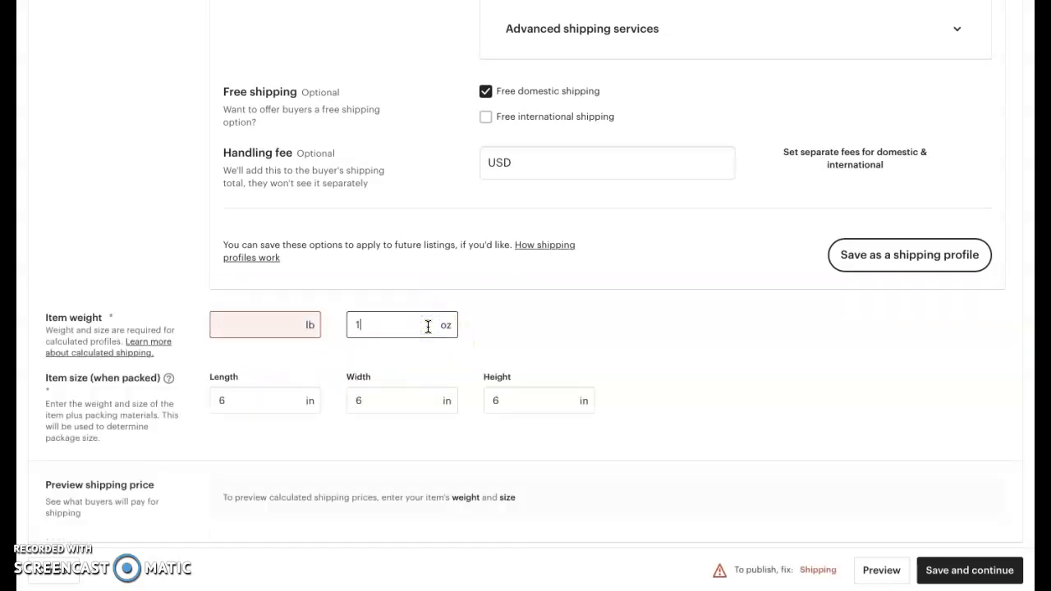
pyautogui.write('3')
pyautogui.click(551, 339)
# Check the shipping price preview for a Chicago buyer, then save the listing and continue.
pyautogui.scroll(-2, 552, 343)
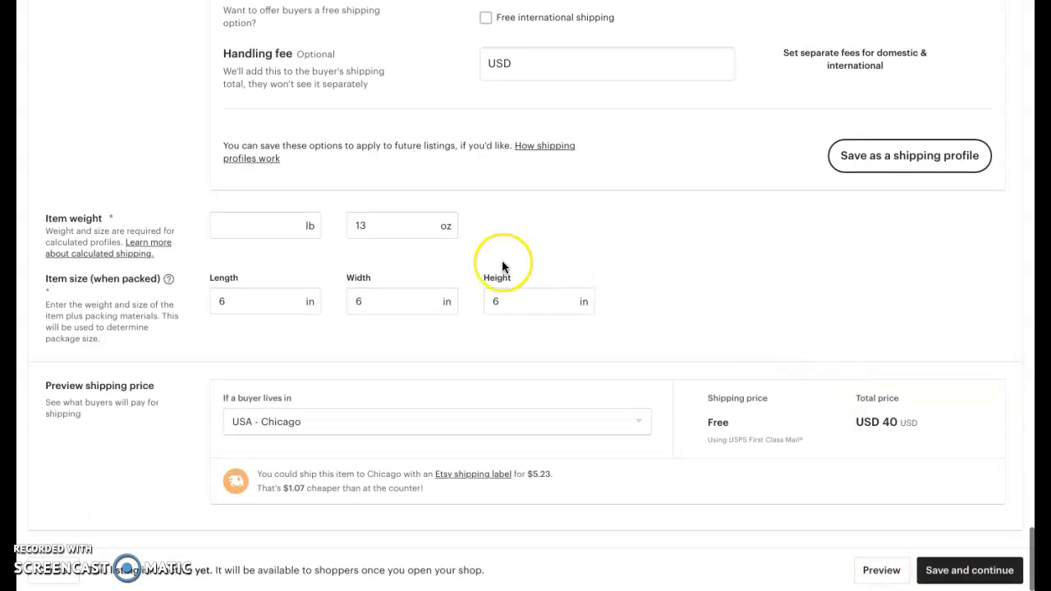
pyautogui.scroll(2, 481, 204)
pyautogui.scroll(-2, 481, 204)
pyautogui.click(866, 553)
pyautogui.click(951, 571)
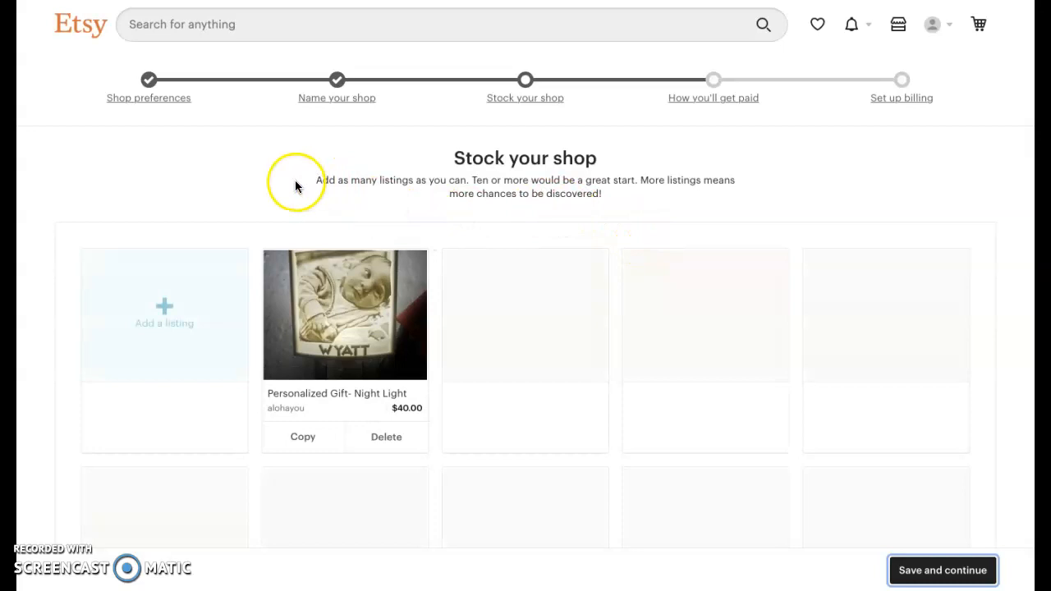
# Look over the shop's listings and save the stocking stage to continue to the payment setup.
pyautogui.scroll(-1, 271, 188)
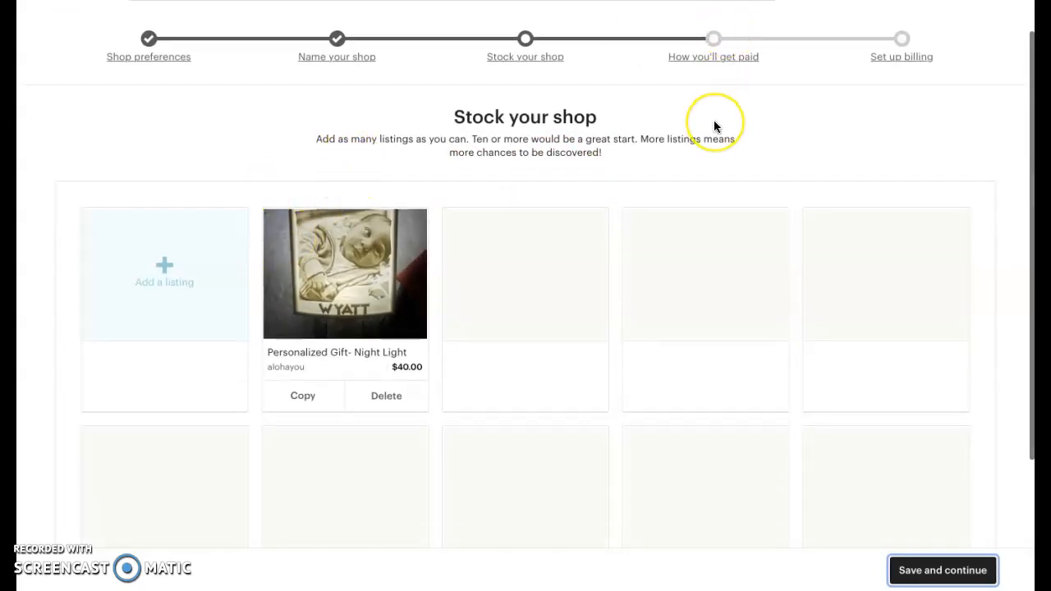
pyautogui.scroll(-3, 716, 123)
pyautogui.click(953, 565)
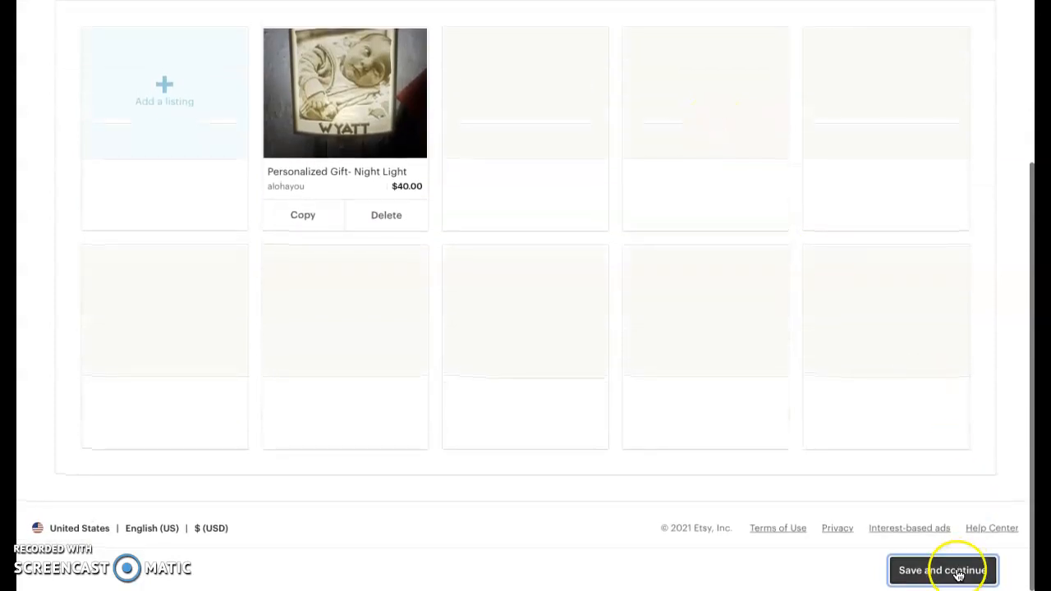
# Review the payment setup form, covering seller type, personal details, home address and bank country.
pyautogui.click(688, 347)
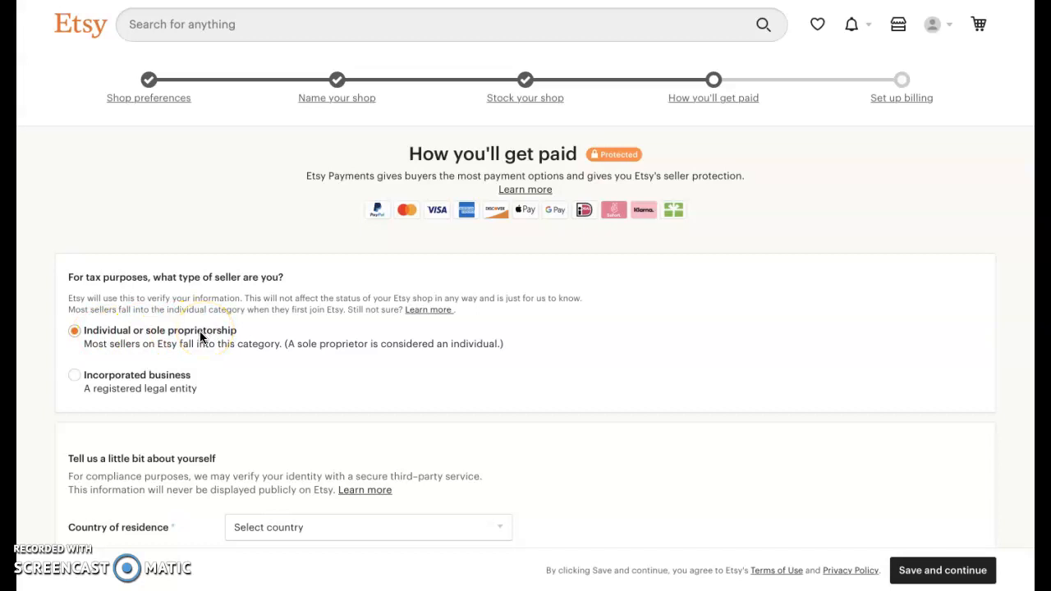
pyautogui.scroll(-1, 200, 336)
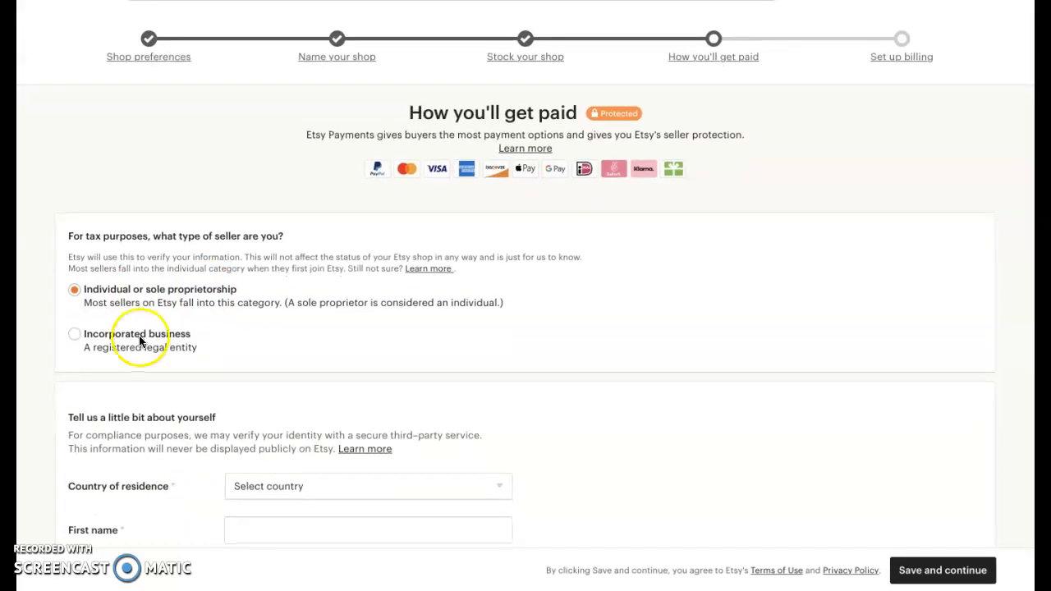
pyautogui.scroll(-5, 210, 380)
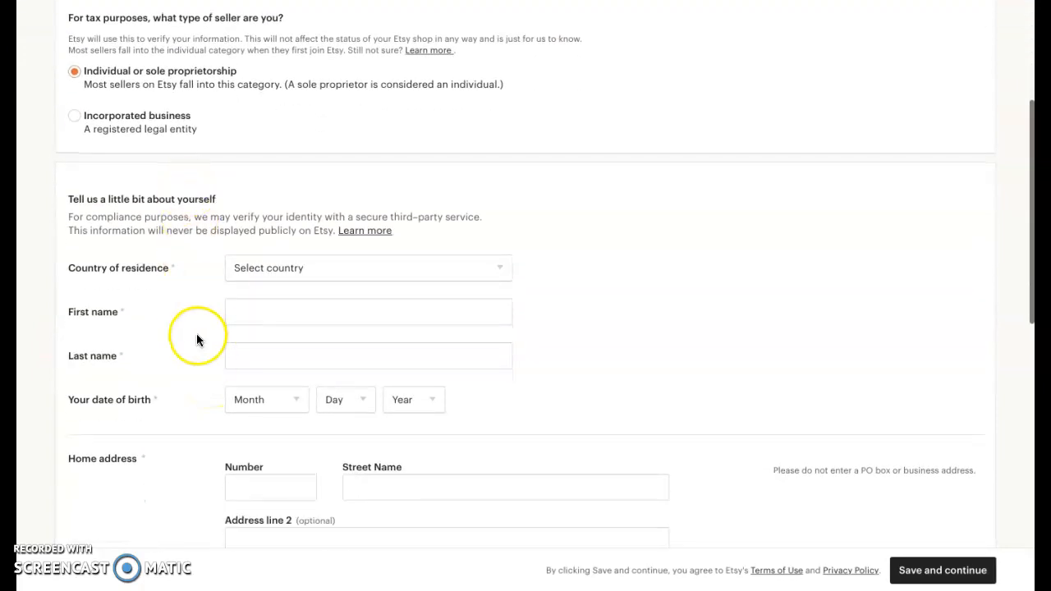
pyautogui.scroll(-10, 208, 398)
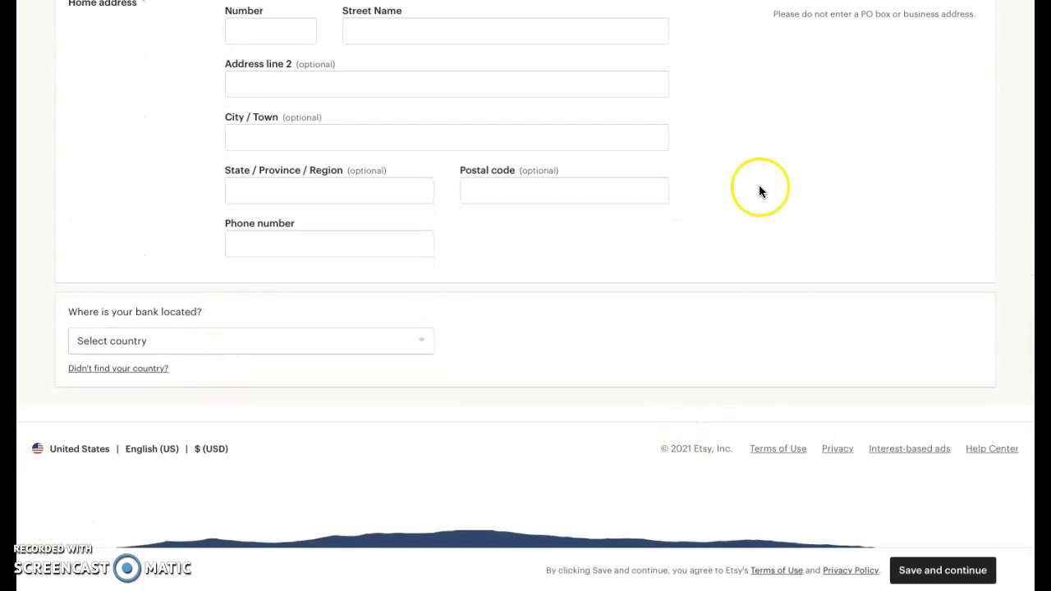
pyautogui.scroll(14, 759, 191)
pyautogui.scroll(2, 759, 191)
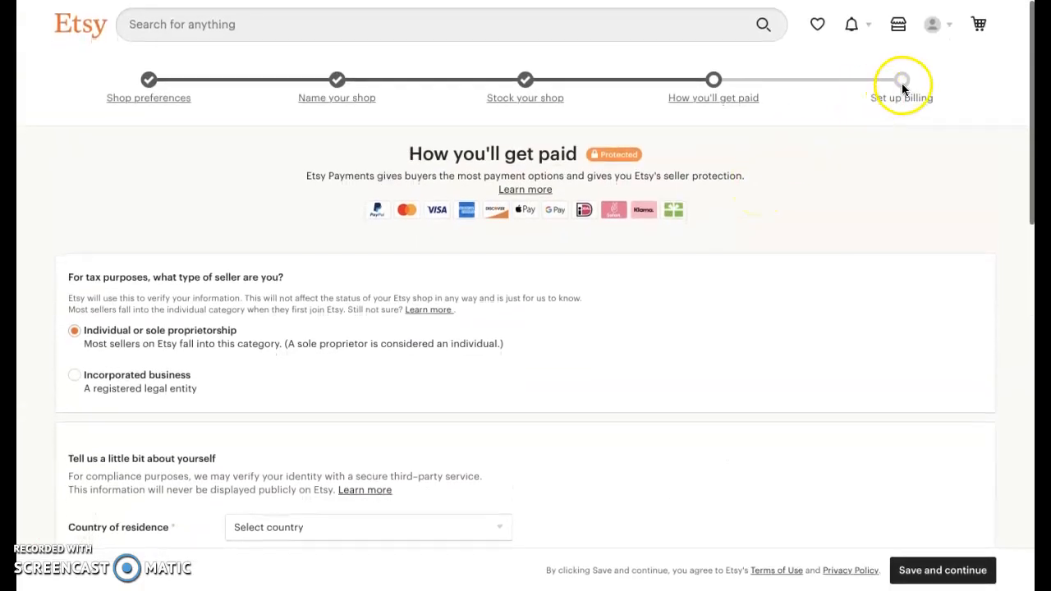